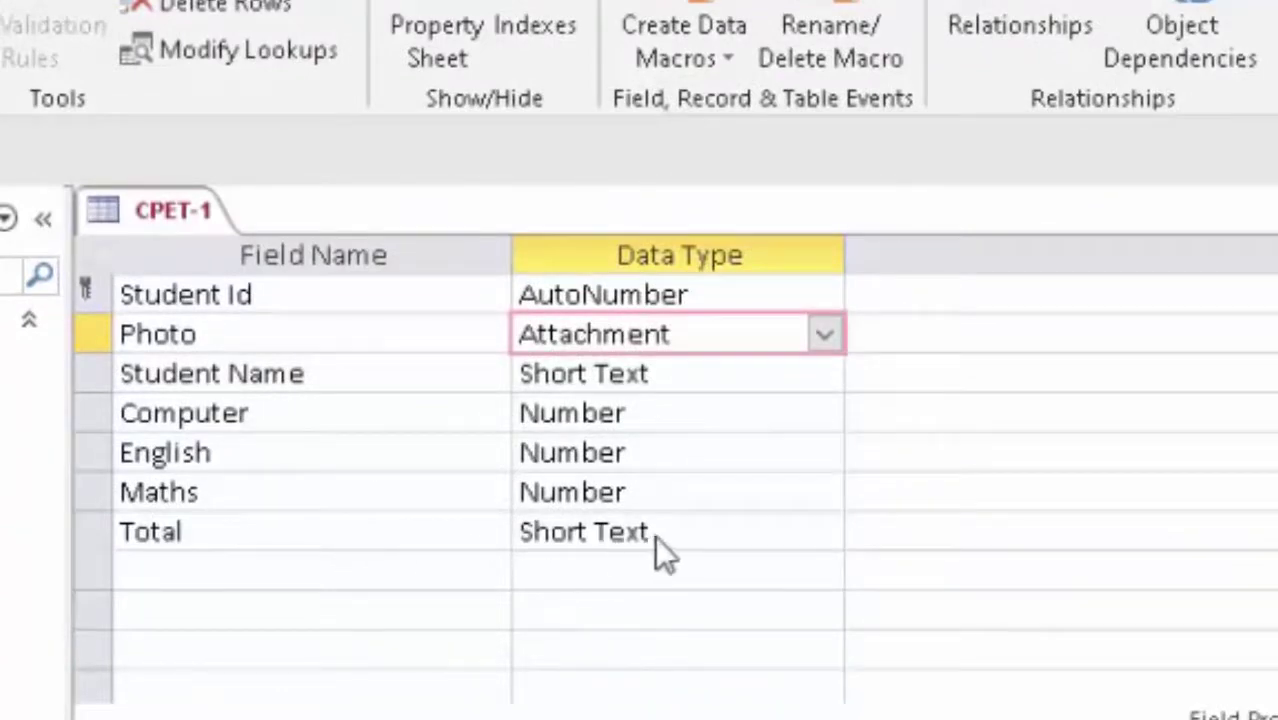
Make Total a Calculated field and begin entering =[Computer]+[English]+[Maths] in the Expression Builder.
click(681, 535)
click(824, 532)
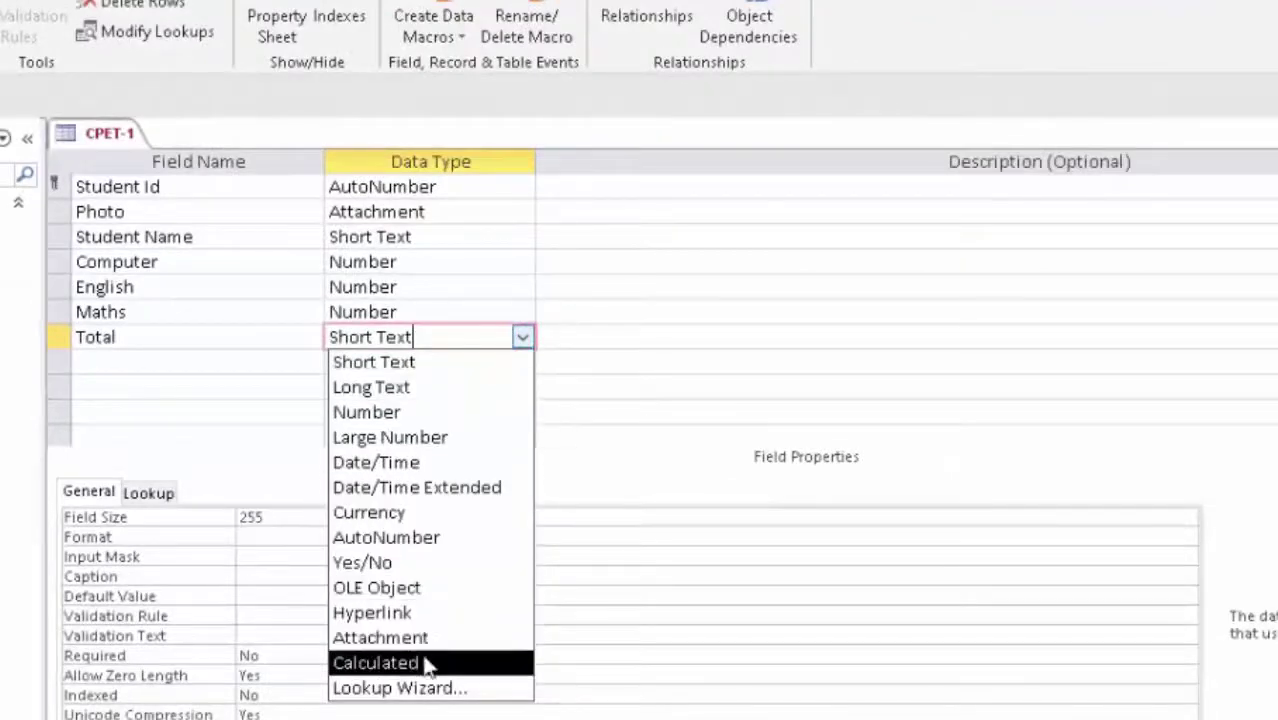
click(427, 664)
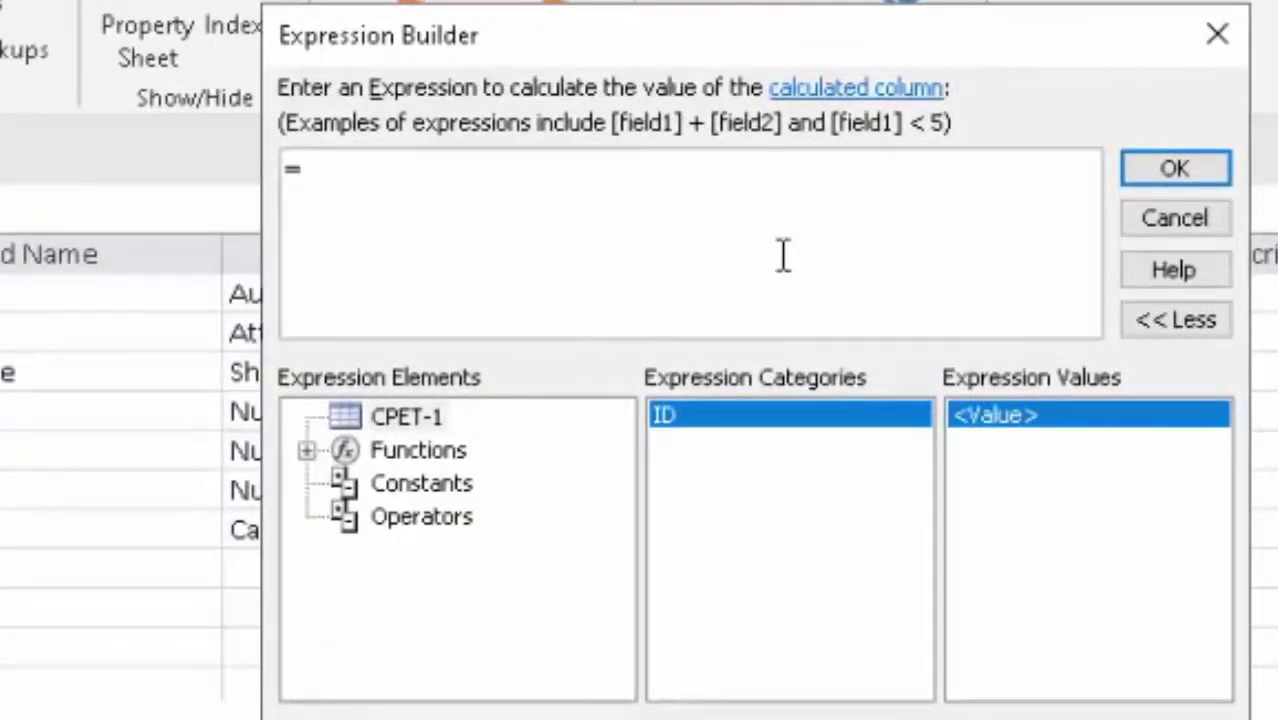
drag(845, 26, 1151, 67)
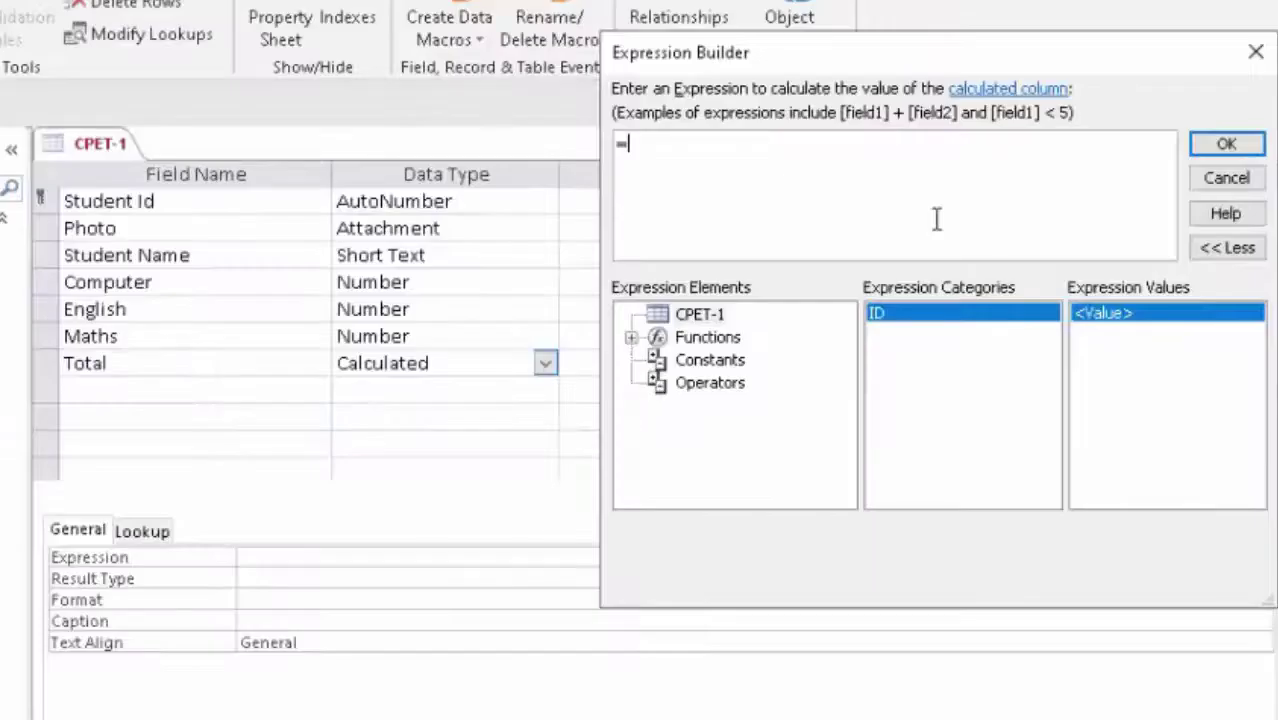
text([C)
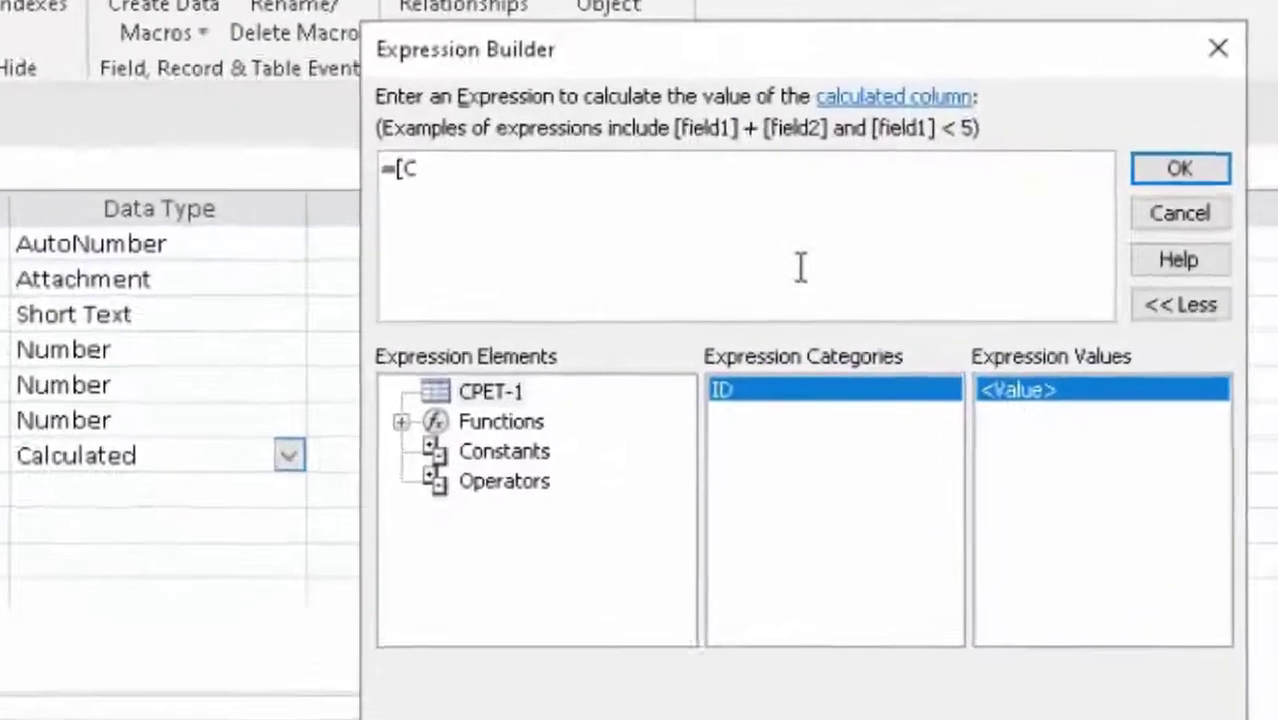
text(omputer)
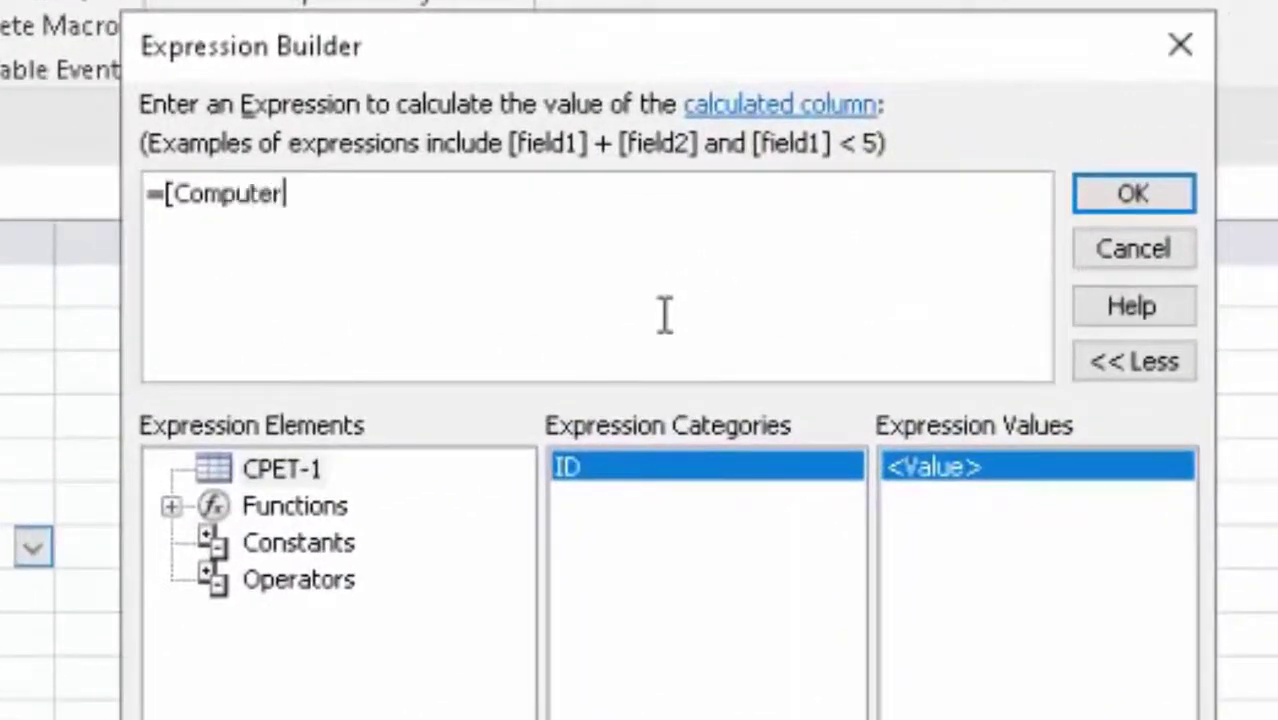
text(] )
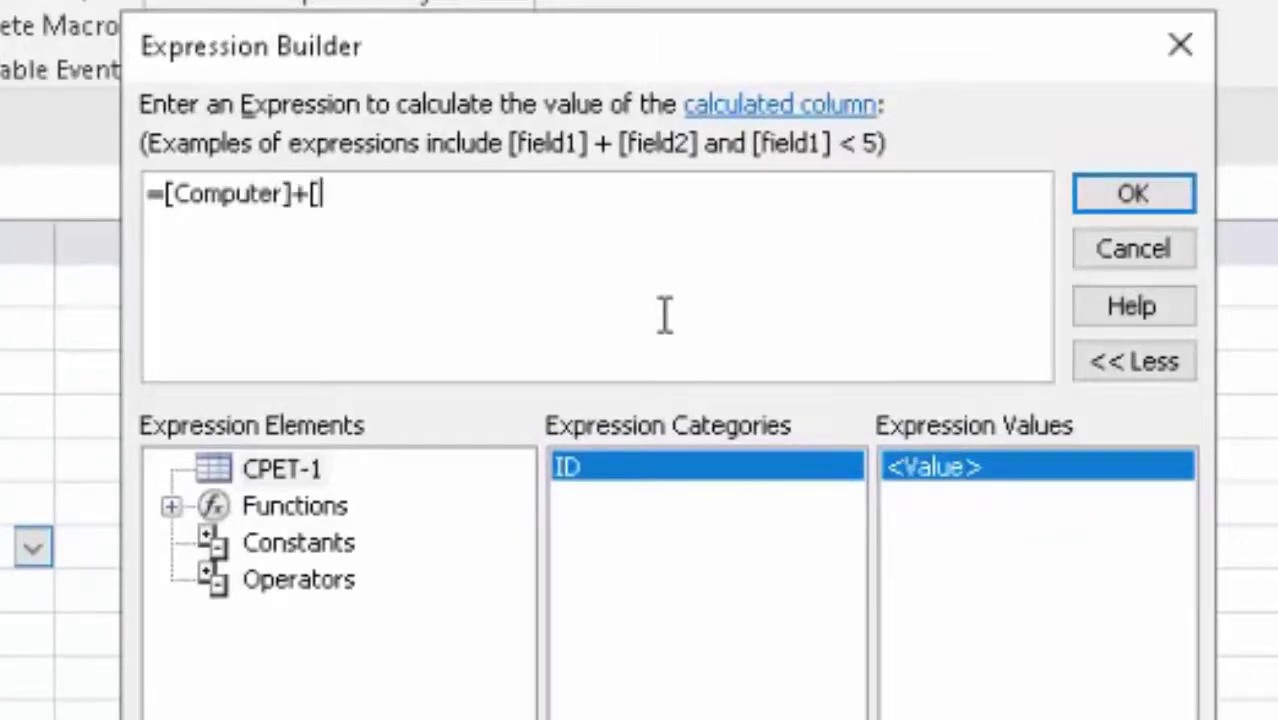
text(Engli)
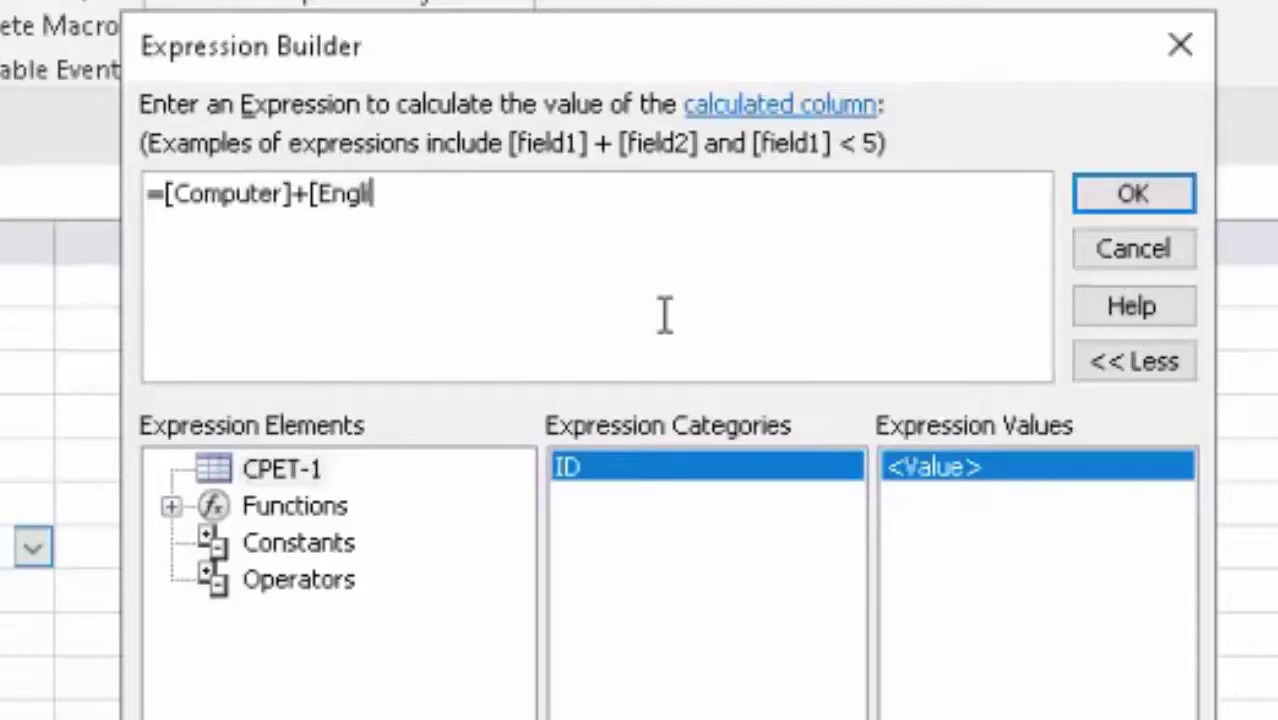
text(sh])
text(+[)
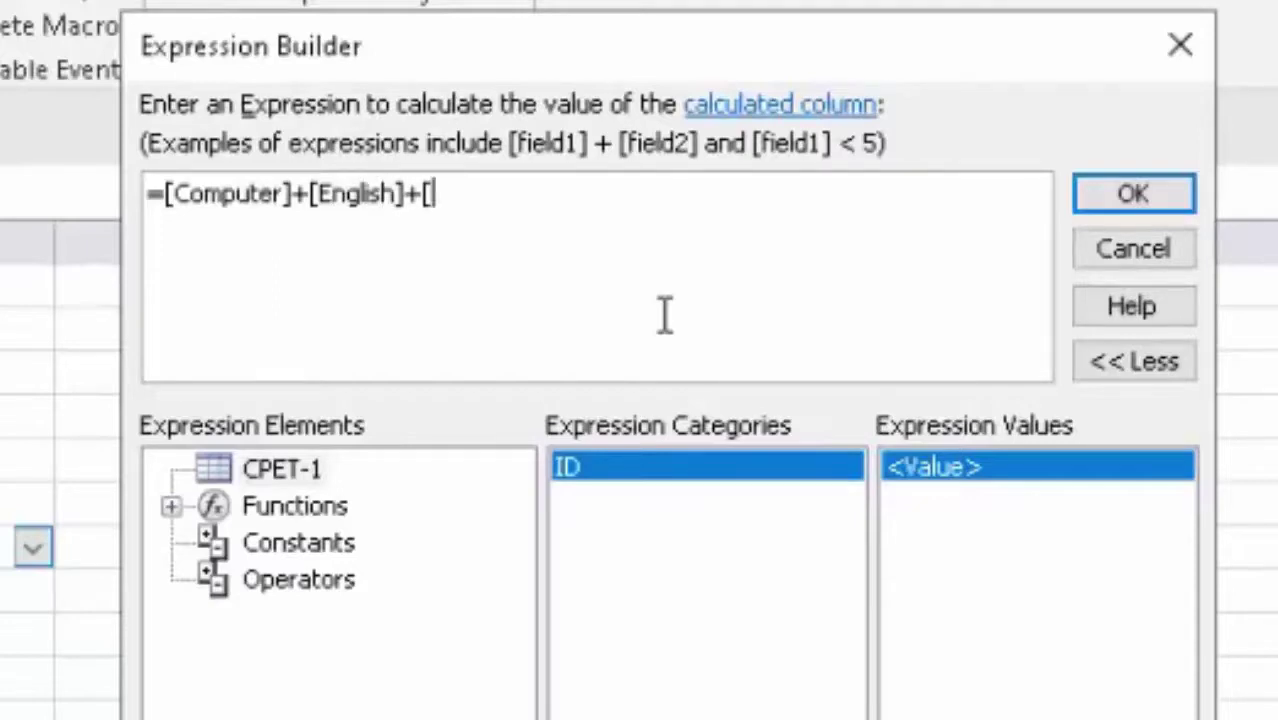
text(Ma)
text(ths])
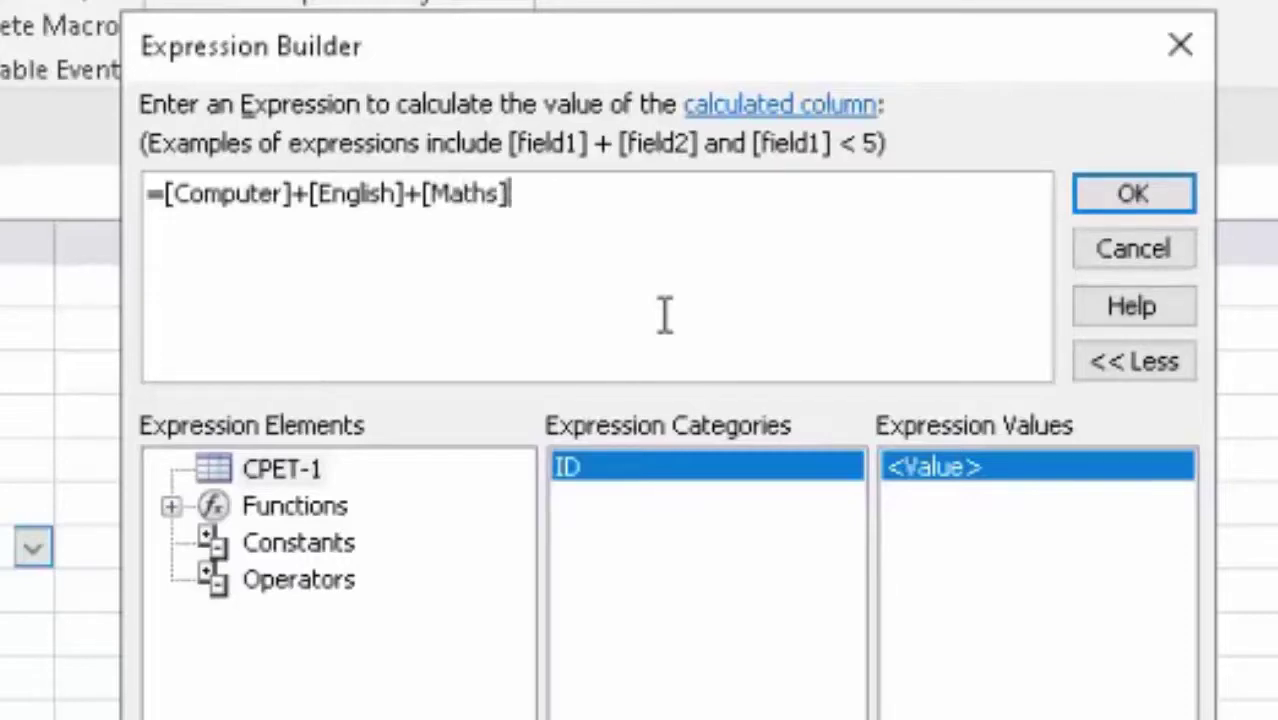
Accept the Total expression and save CPET-1, switching it to Datasheet view.
click(1133, 193)
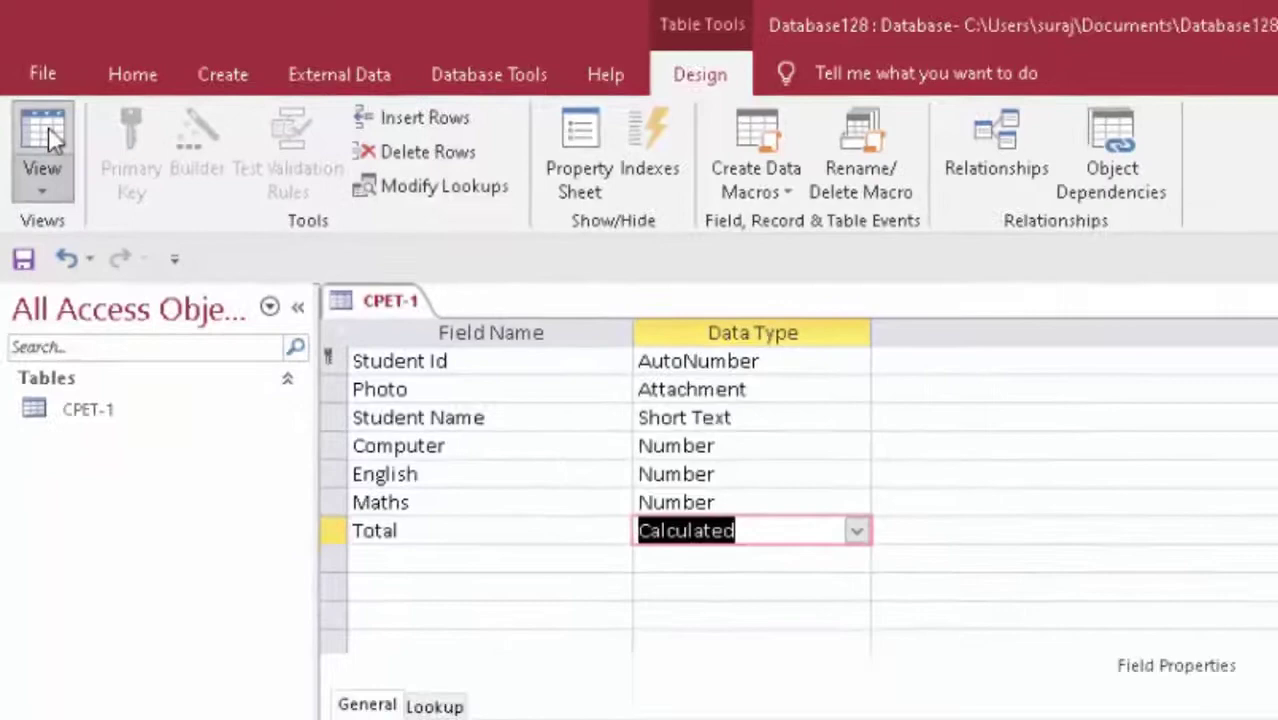
click(55, 160)
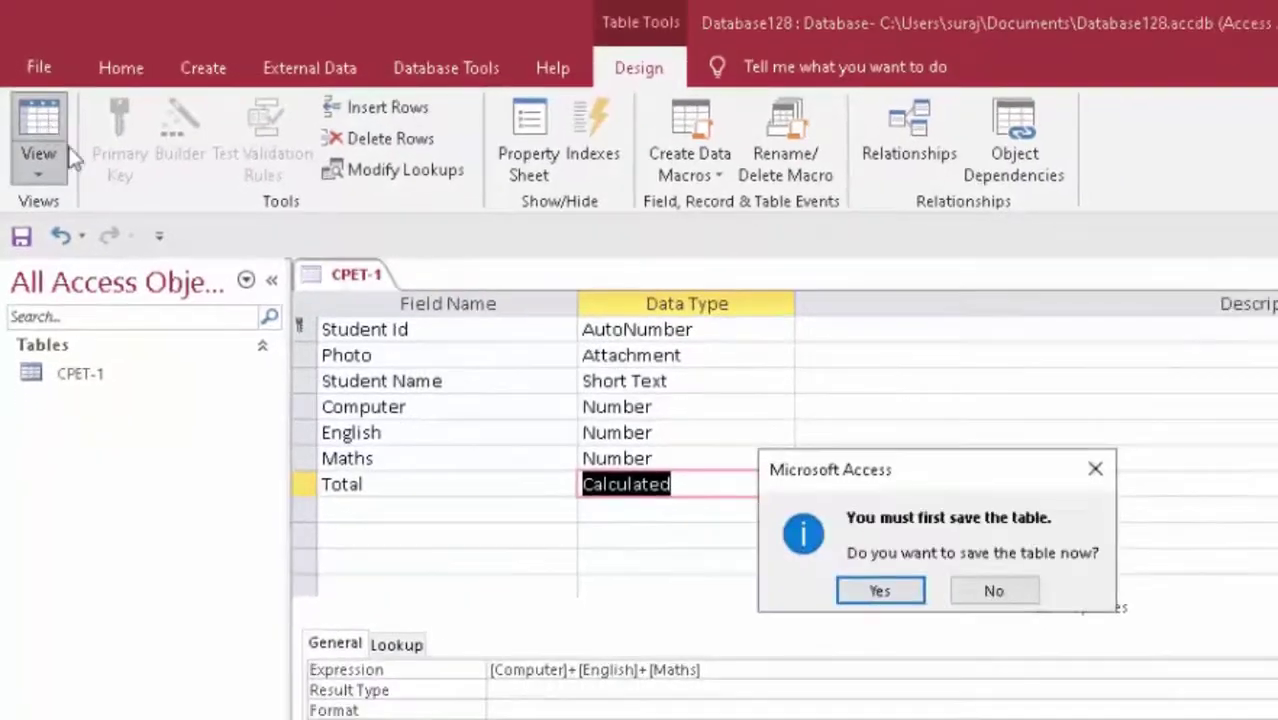
click(868, 593)
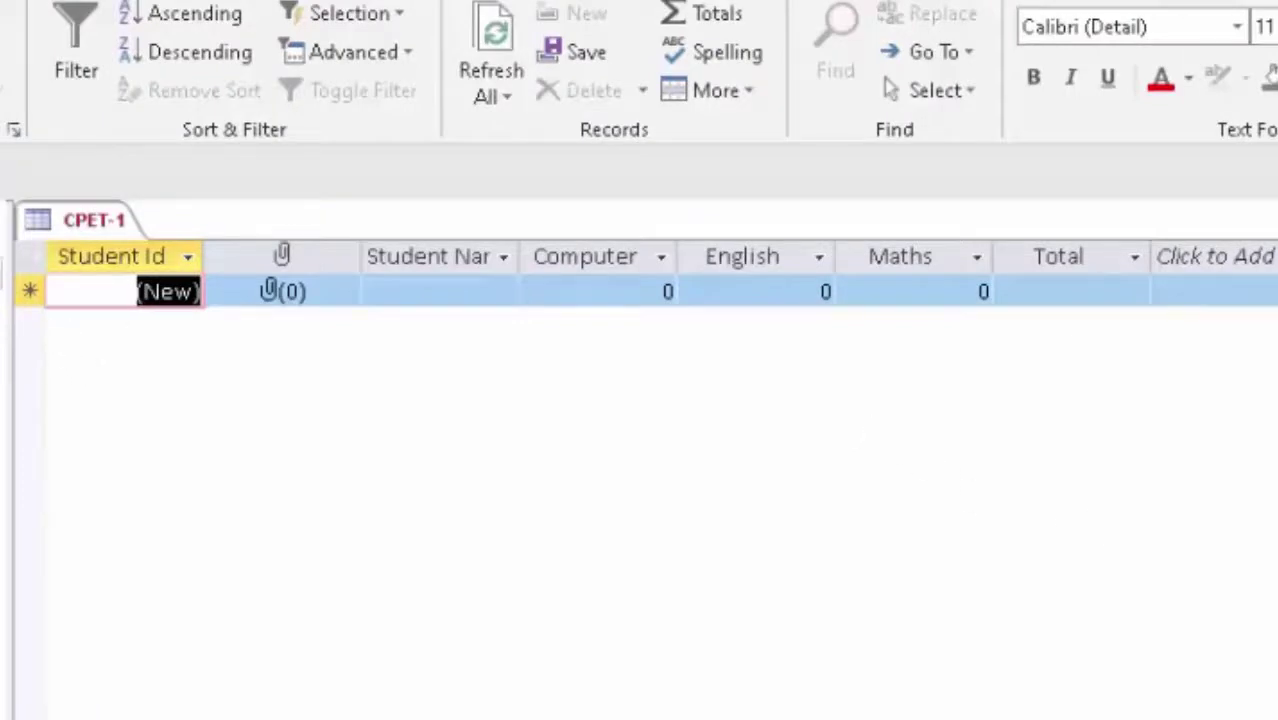
click(170, 56)
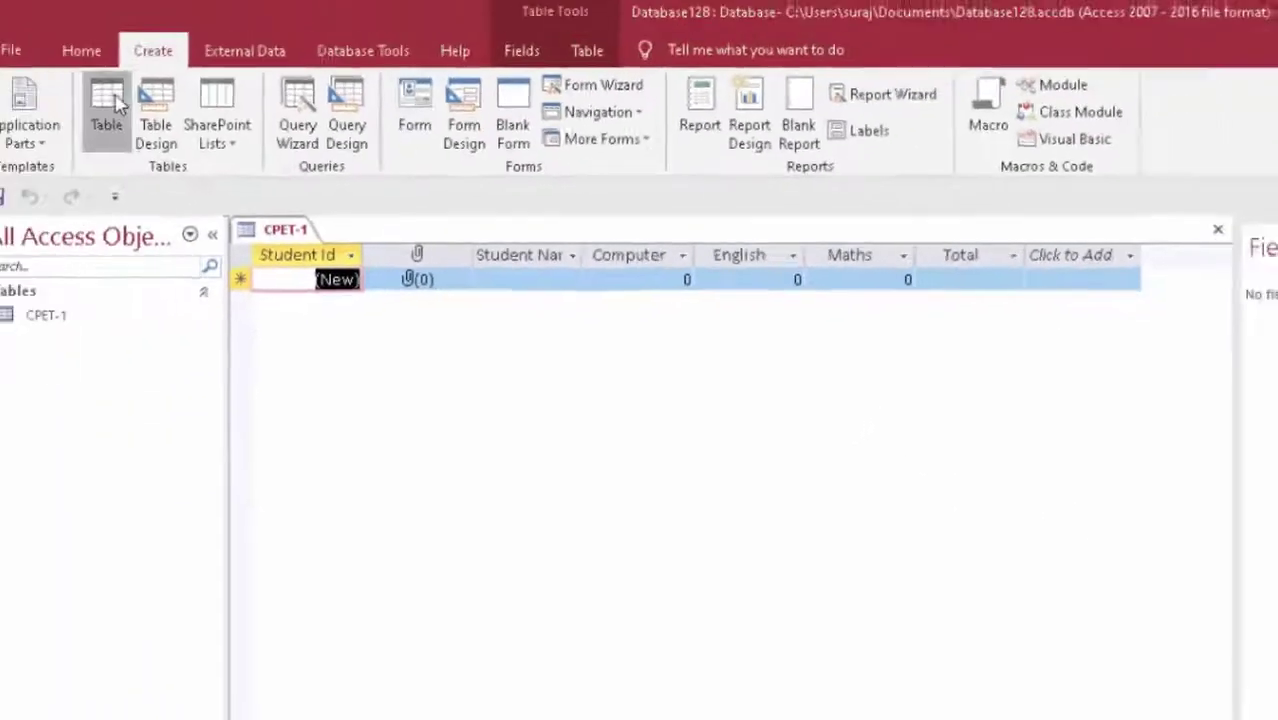
Create a blank table and save it as CPET-2 in Design view.
click(112, 120)
click(32, 140)
click(80, 232)
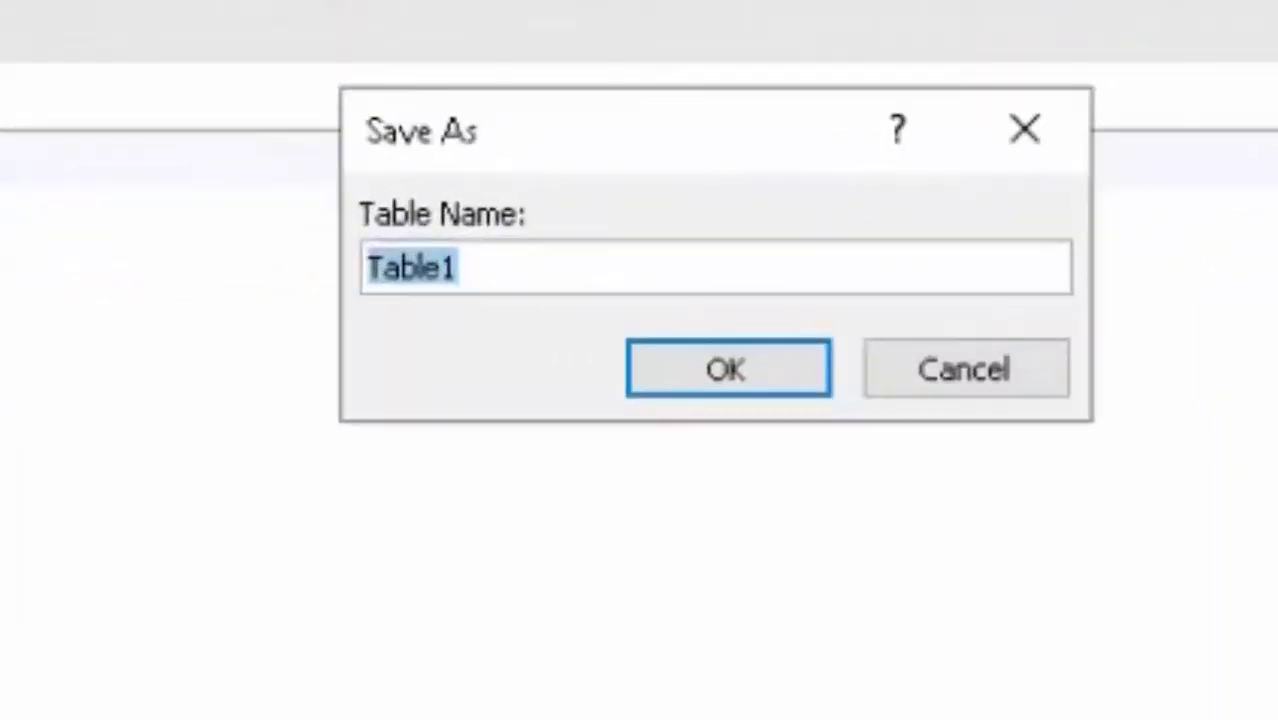
key(BackSpace)
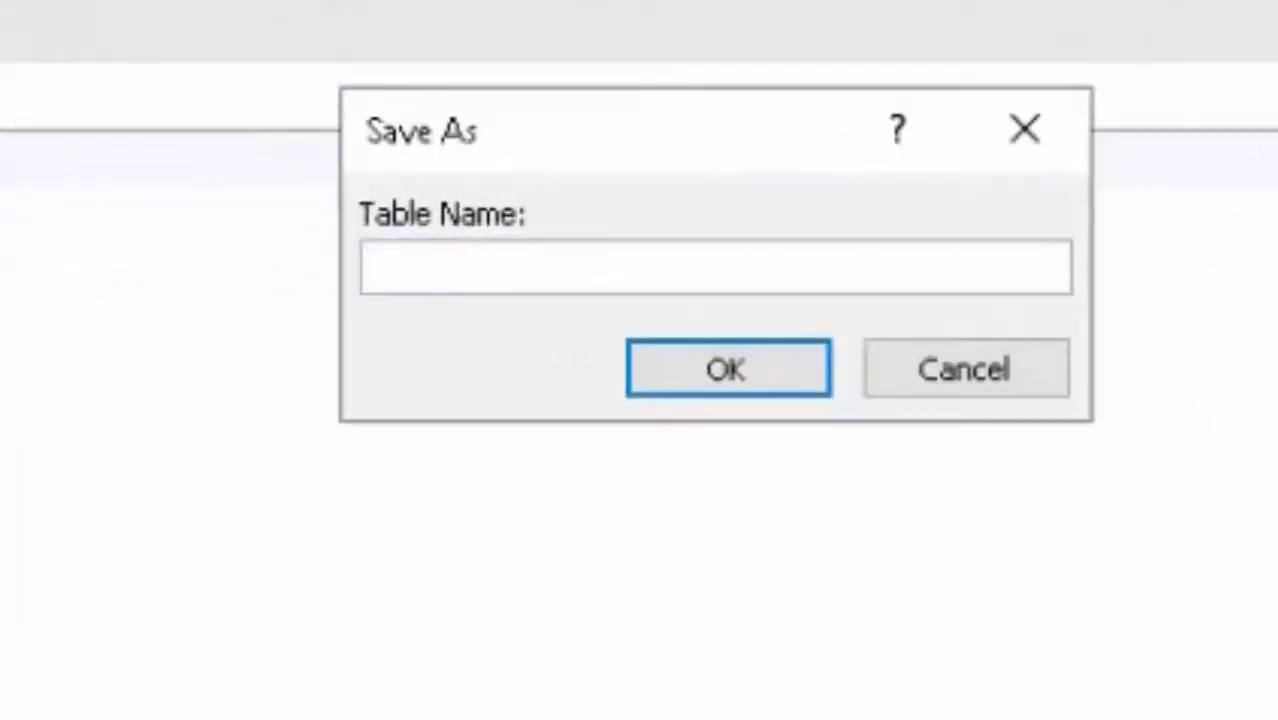
text(CP)
text(ET)
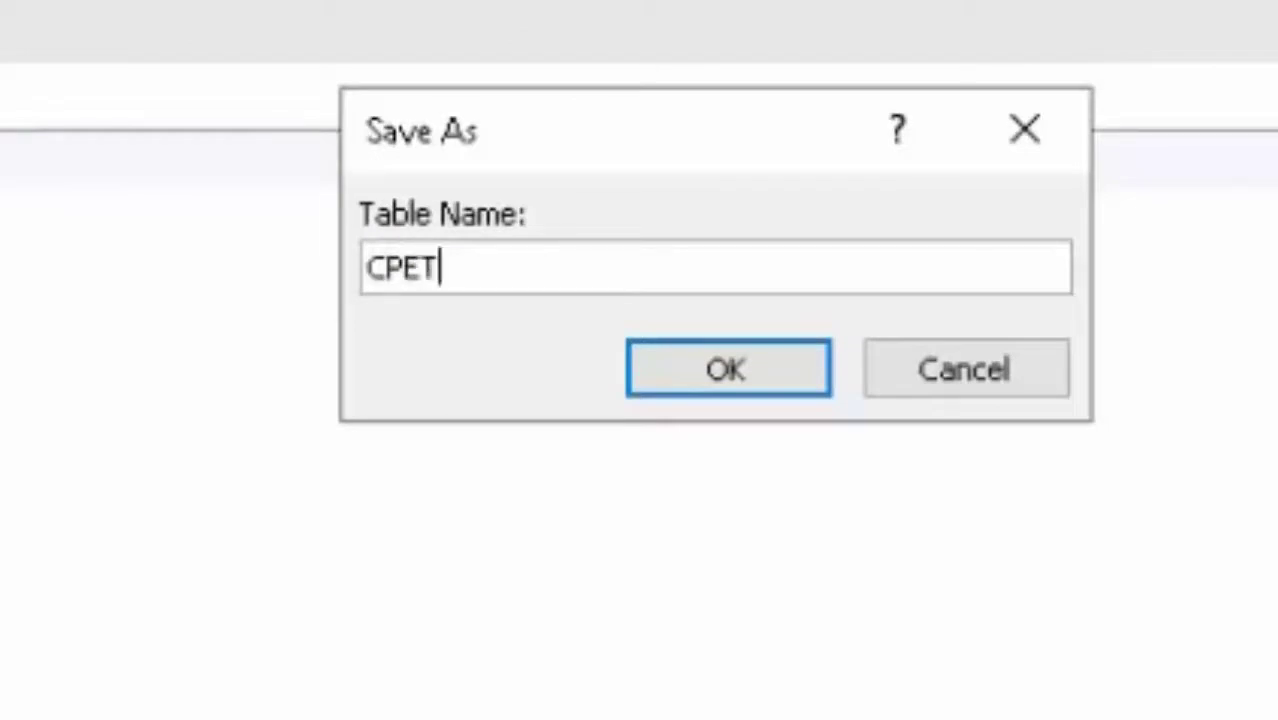
text(-2)
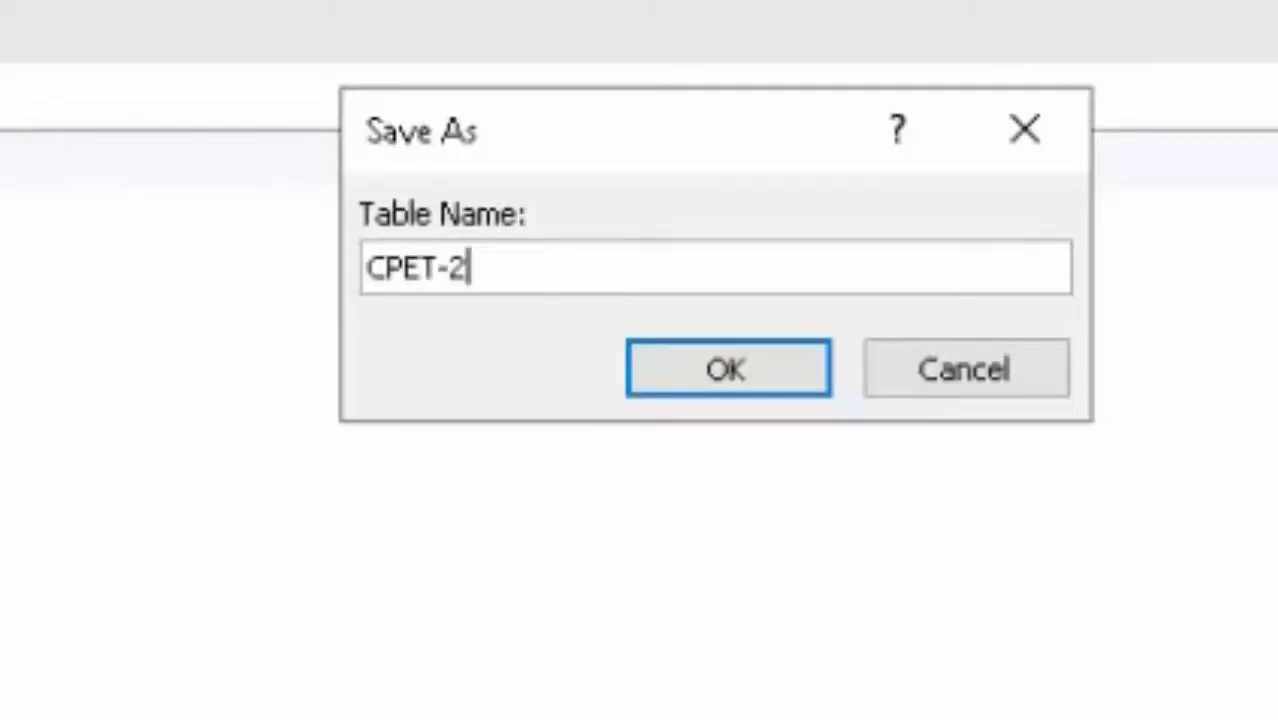
key(Return)
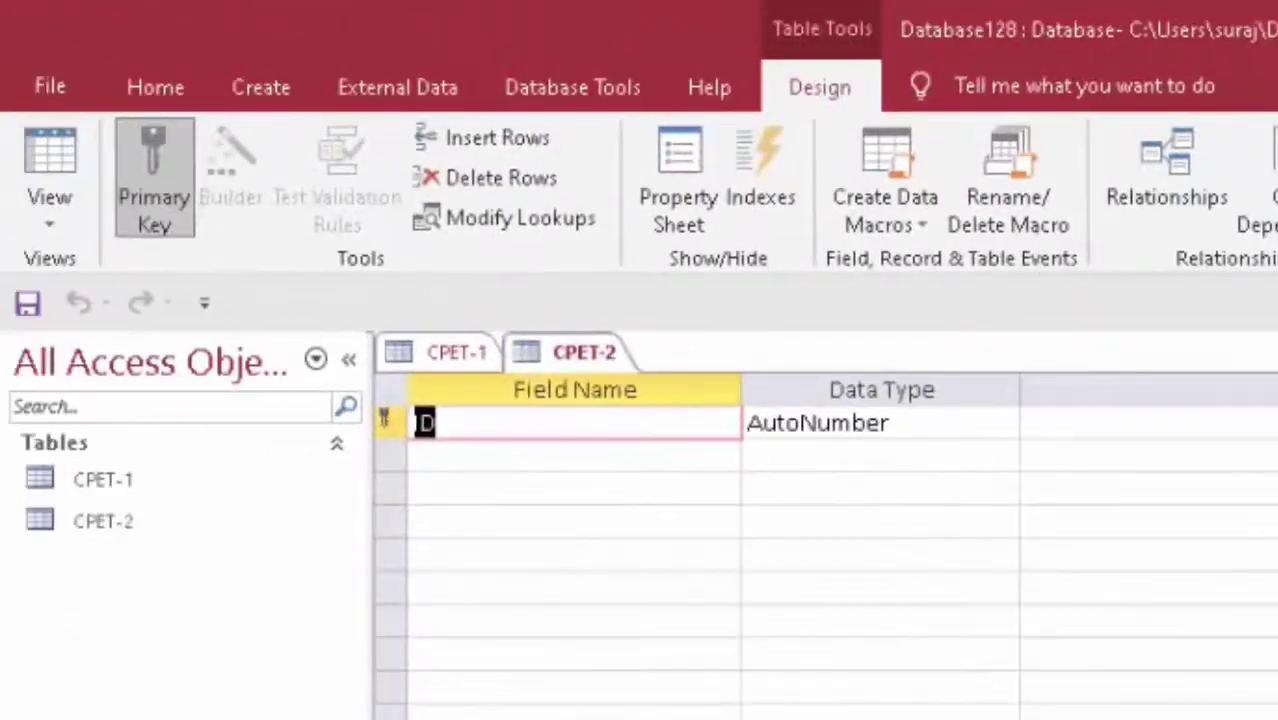
Rename the ID field to Roll Number with the Number data type.
key(BackSpace)
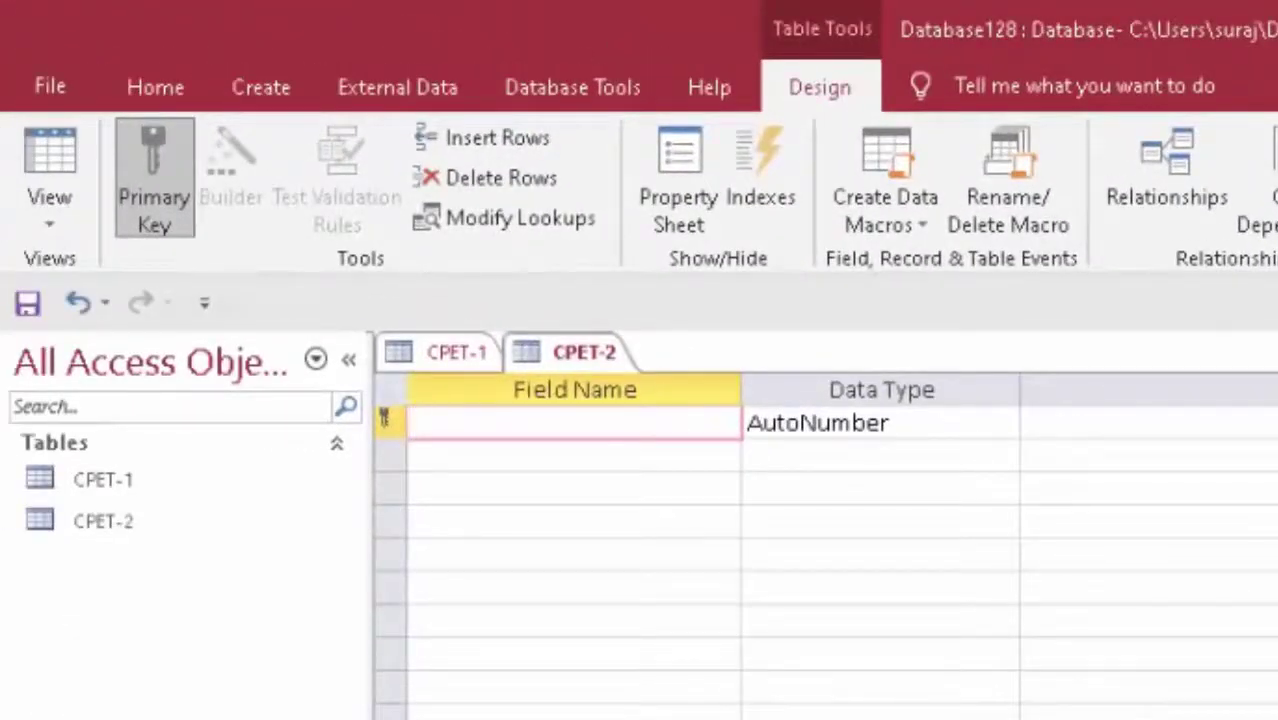
text(Ro)
text(ll )
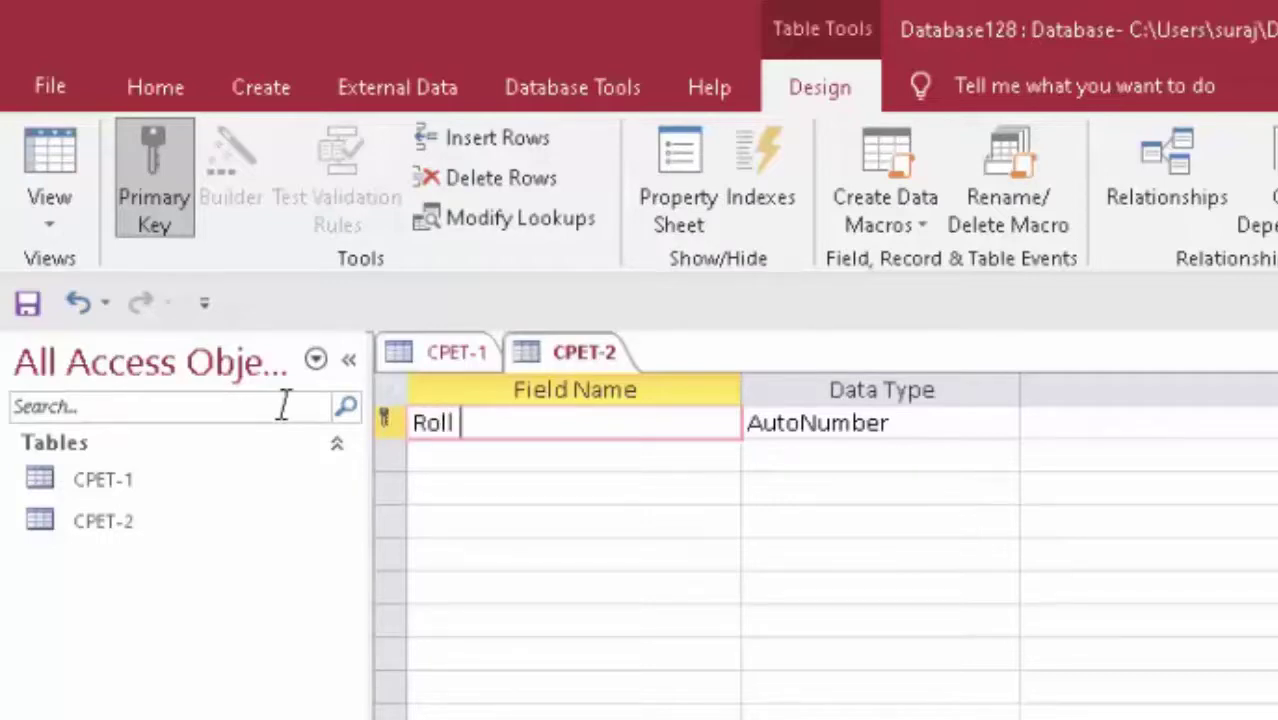
text(Number)
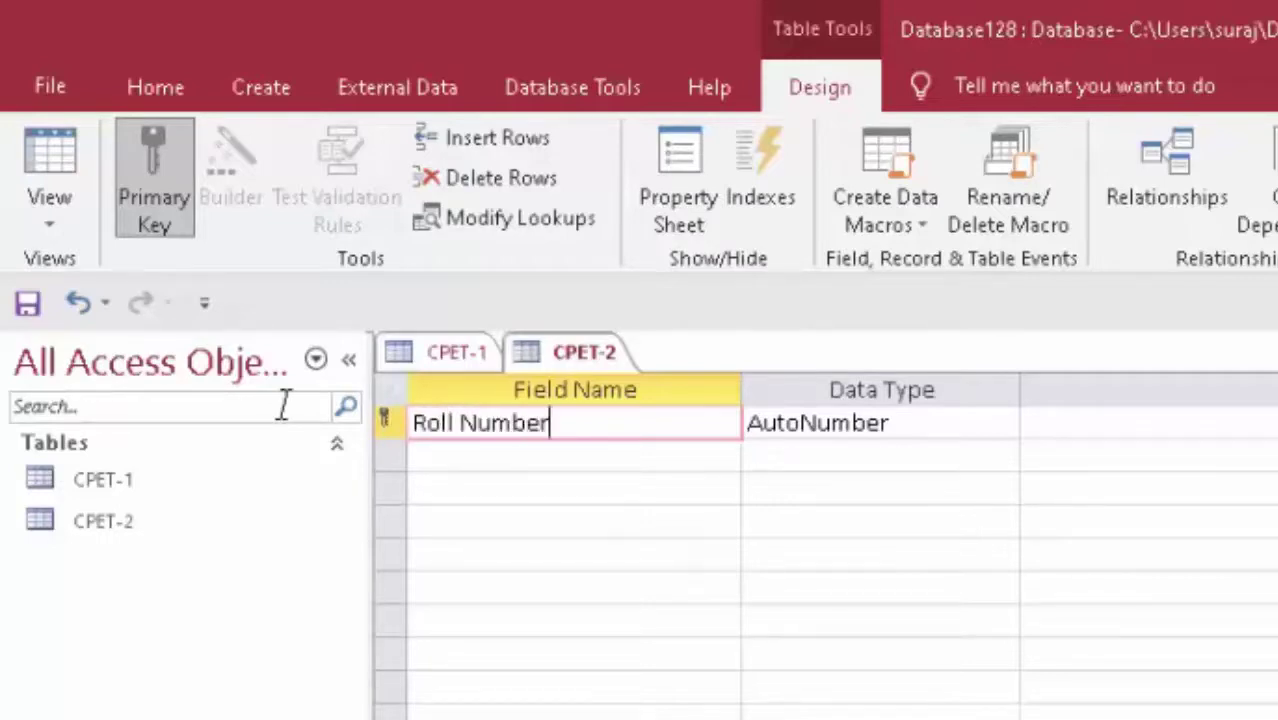
click(970, 432)
click(1003, 425)
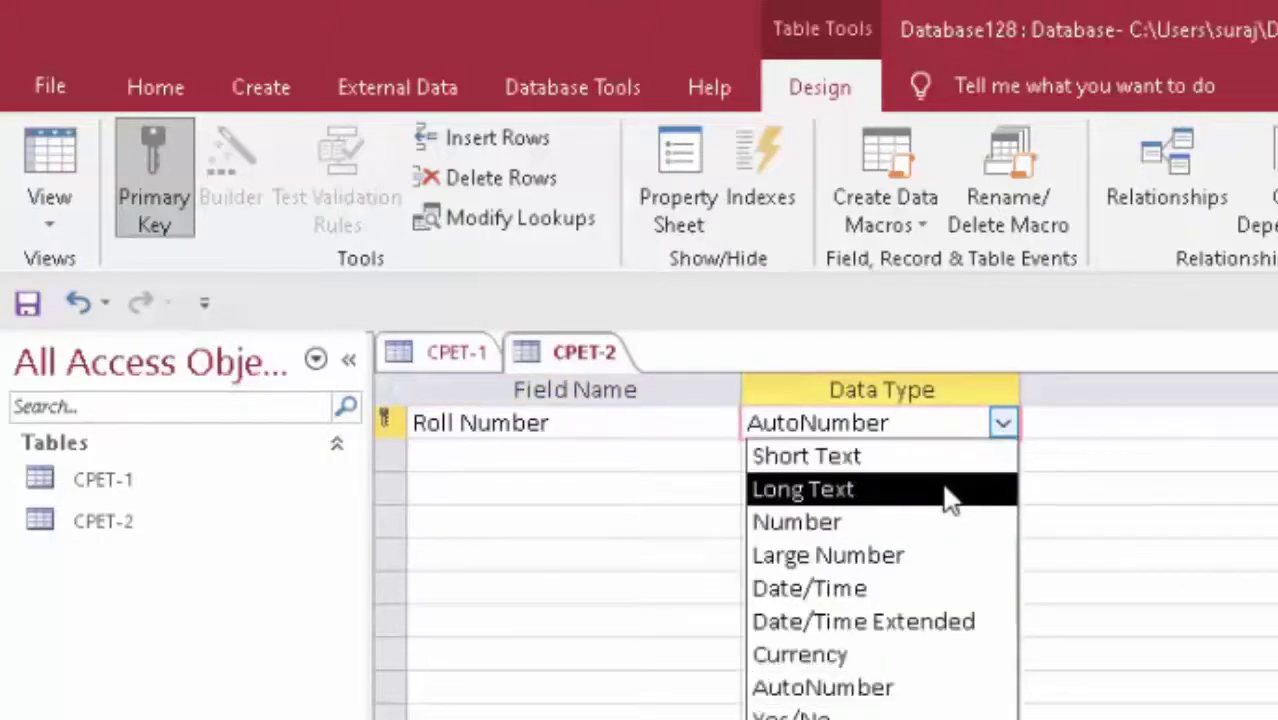
click(932, 524)
Add a Student Name Short Text field, then open the CPET-1 datasheet.
click(466, 455)
text(S)
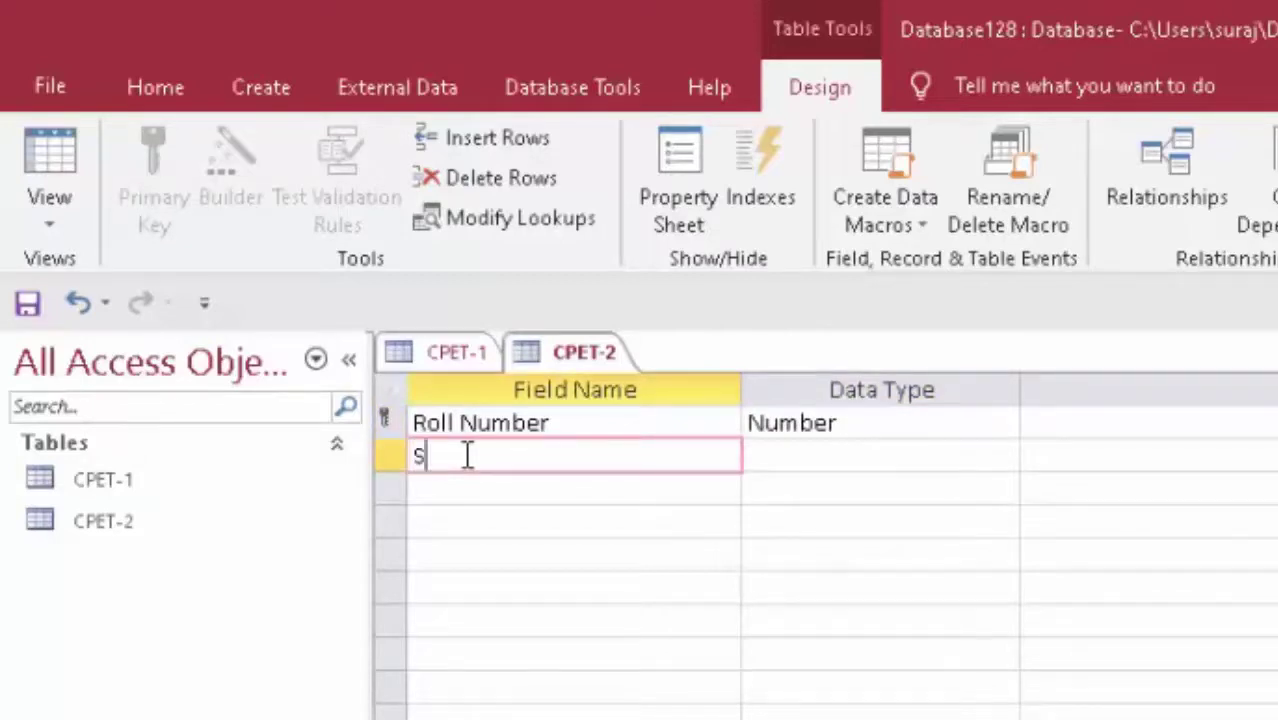
text(tudent Name)
click(880, 455)
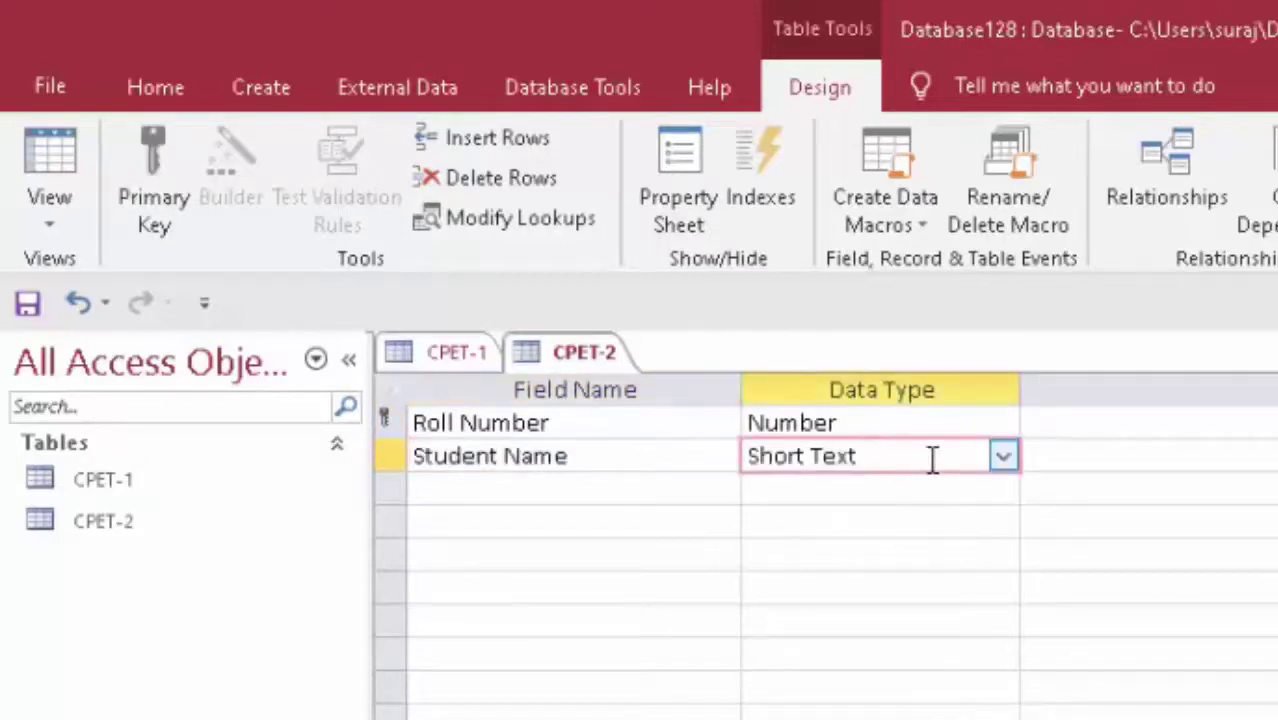
click(466, 490)
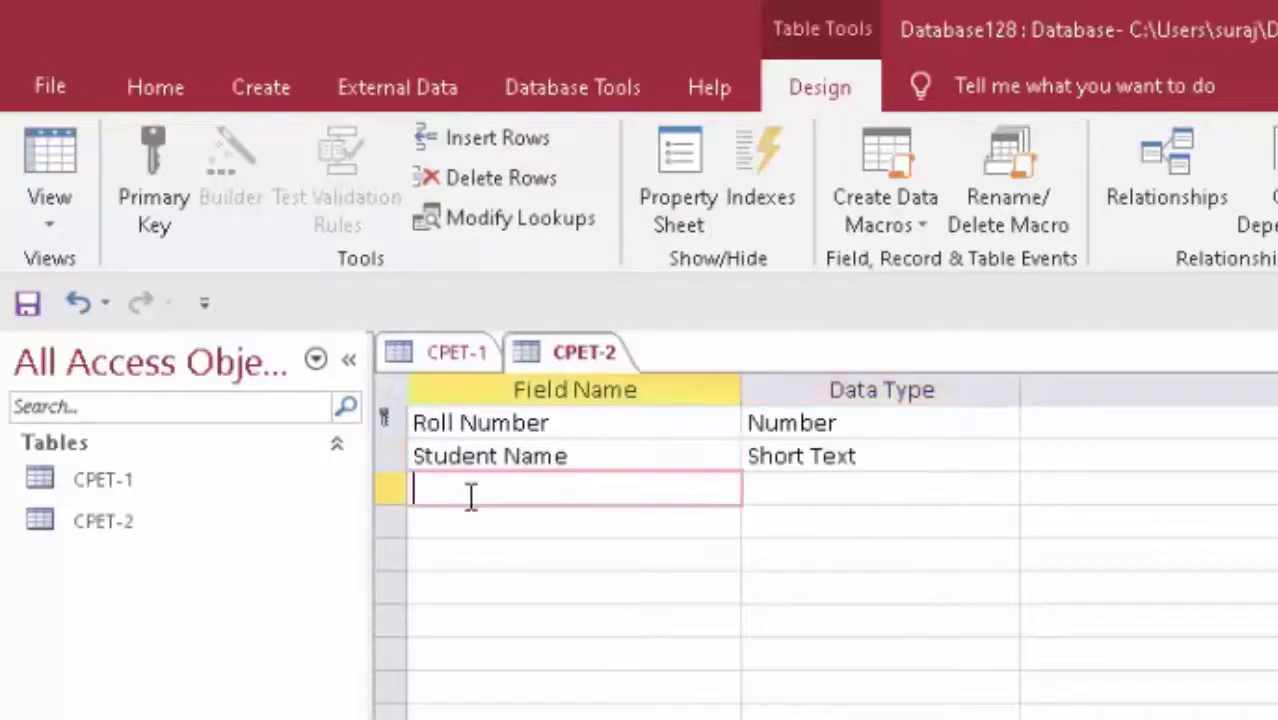
double_click(40, 480)
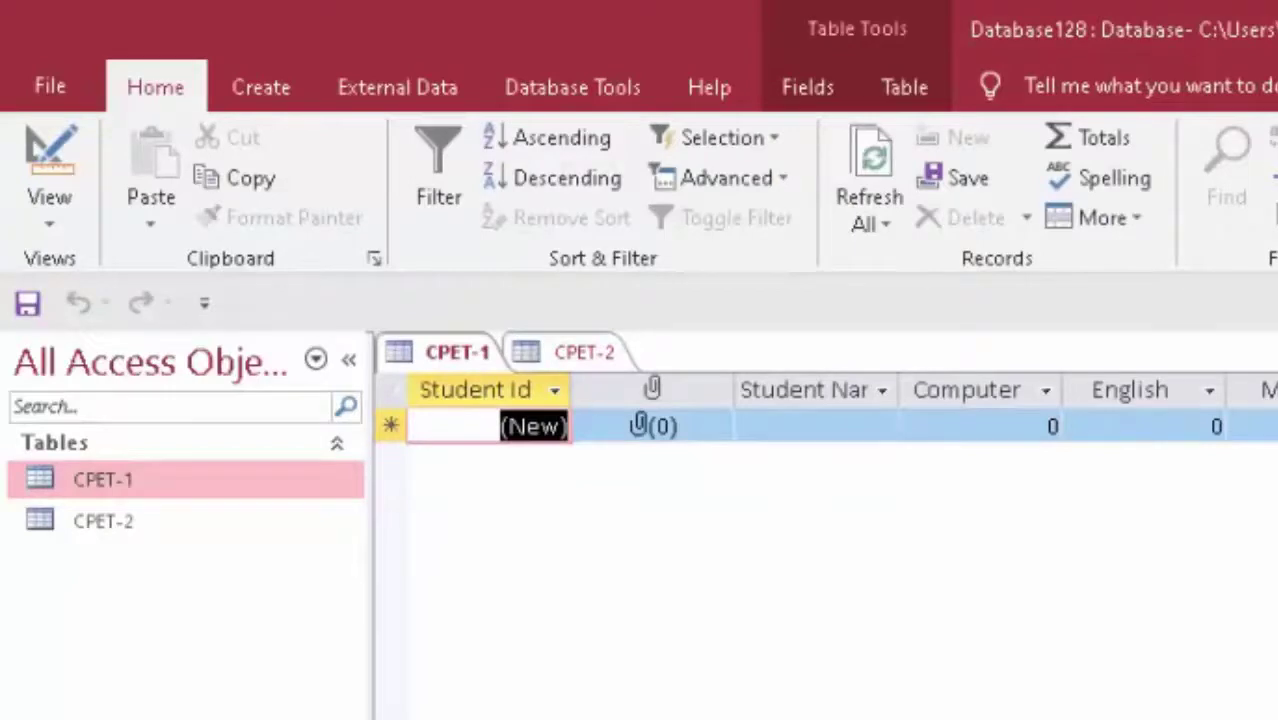
Open CPET-2 in Design view and set the Maths field to Number.
click(188, 522)
right_click(188, 520)
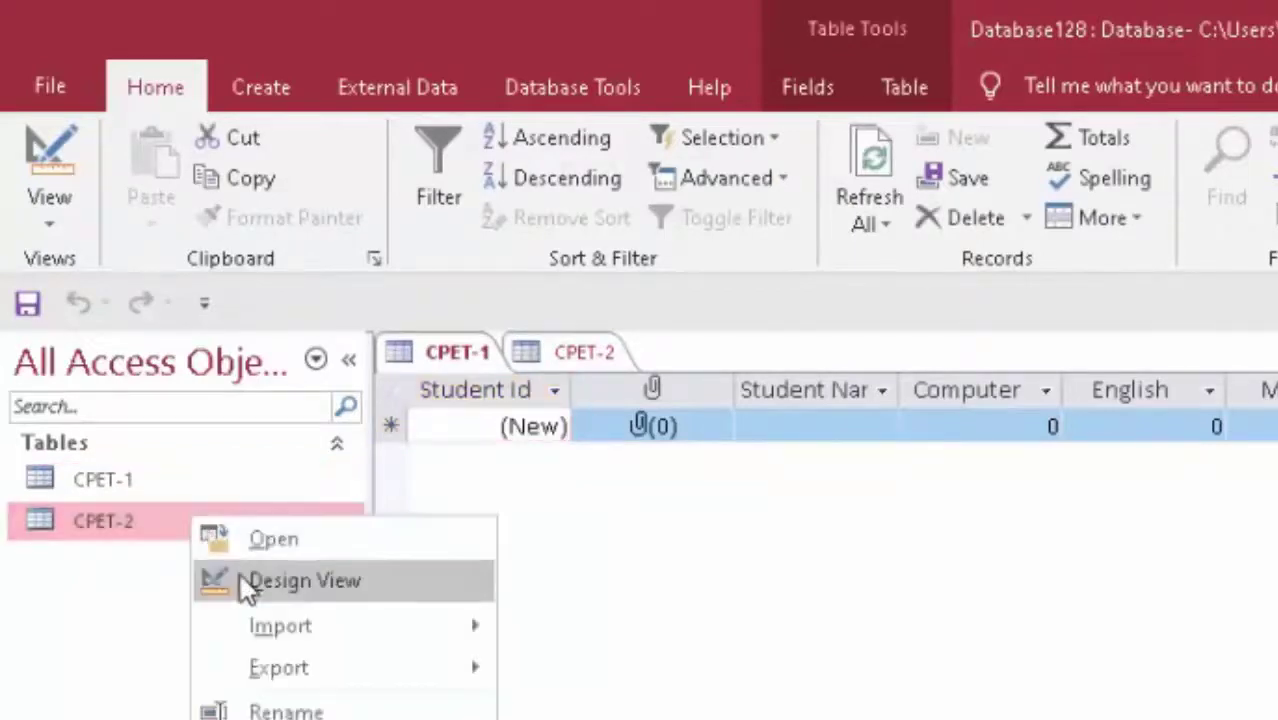
click(246, 584)
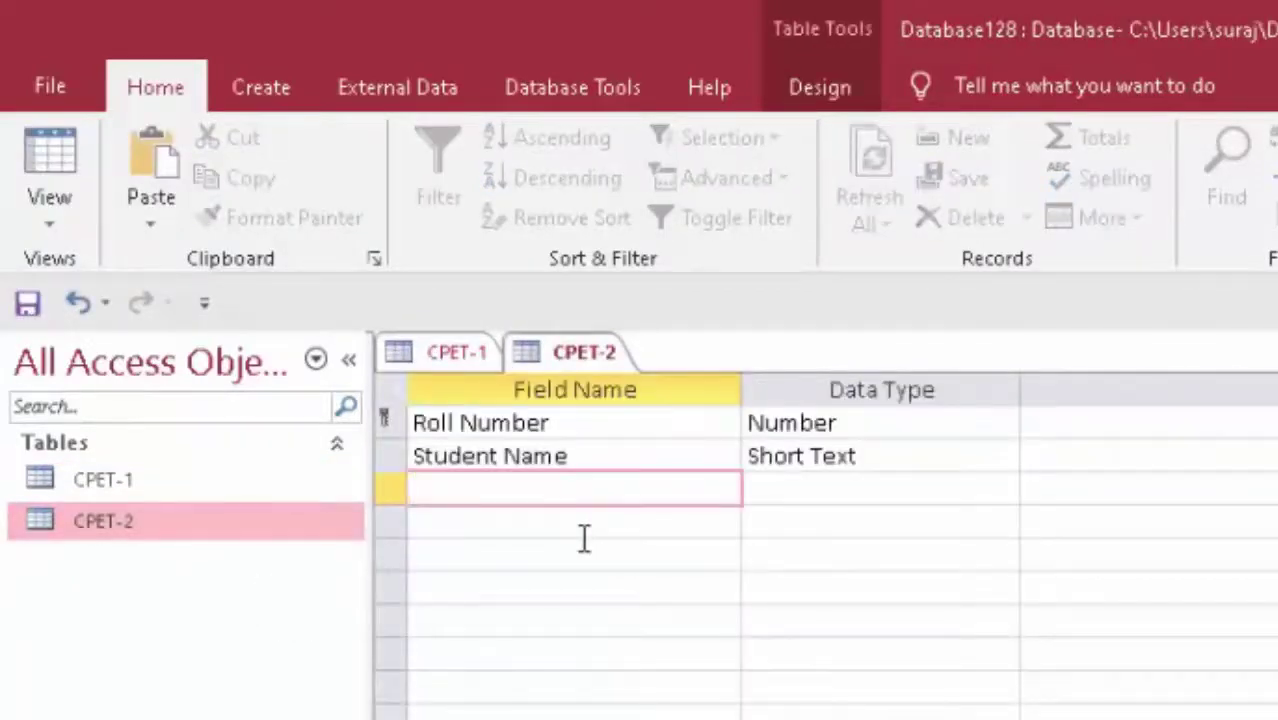
text(Computer)
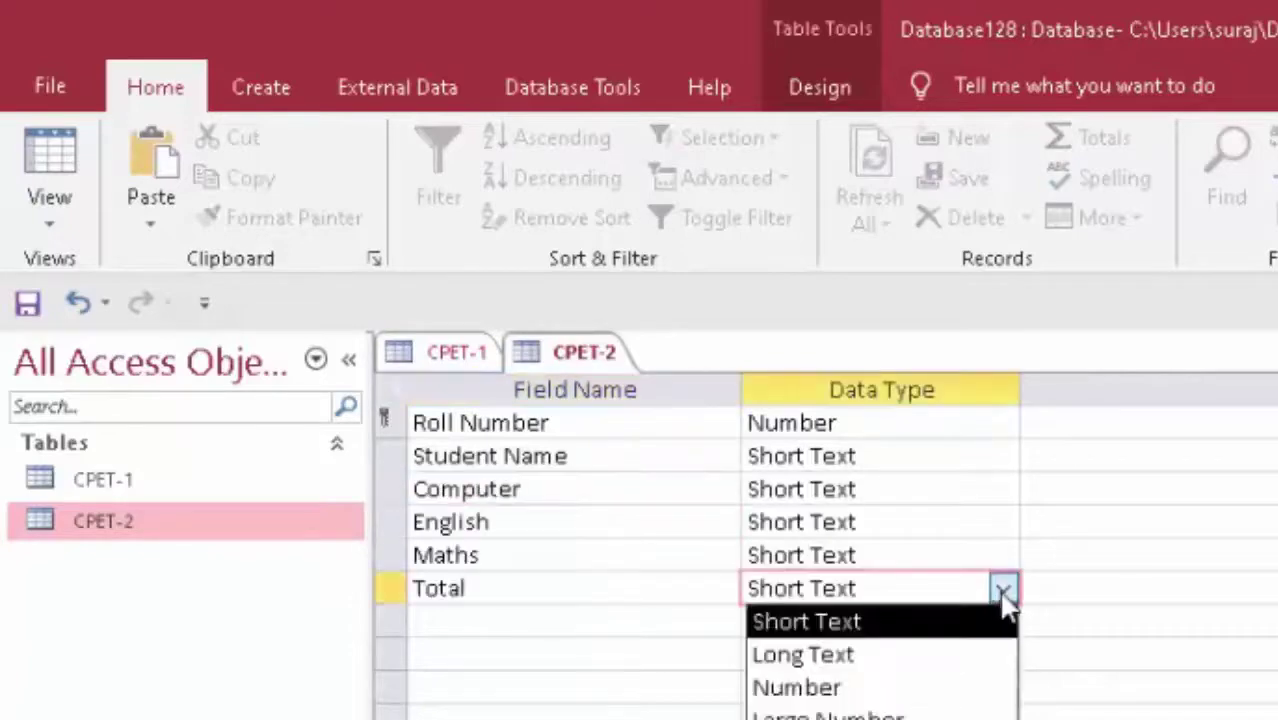
click(958, 553)
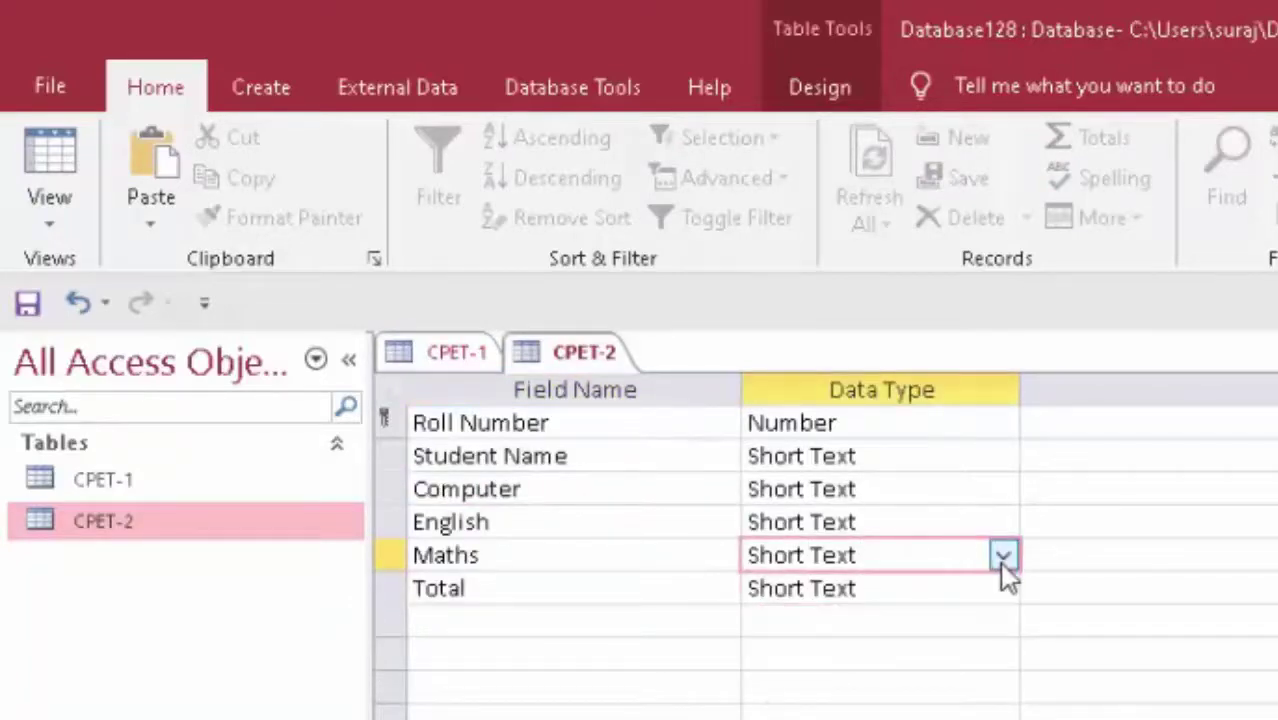
click(1001, 556)
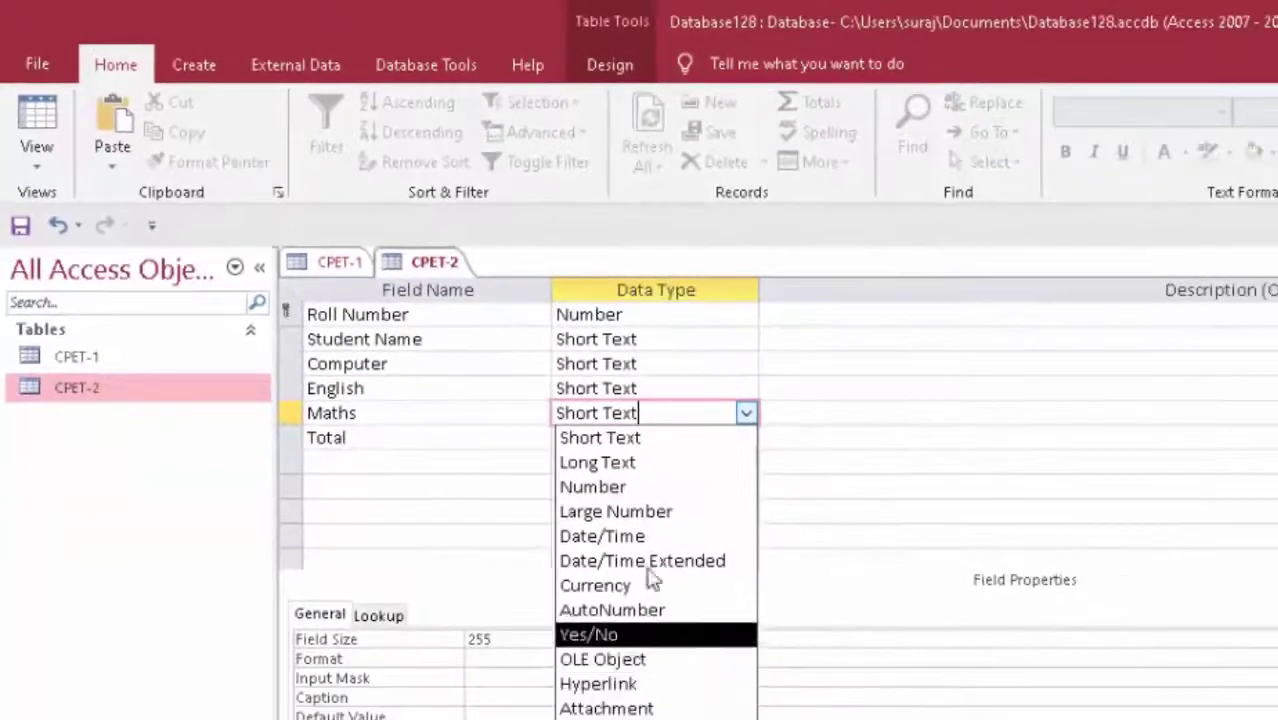
click(645, 488)
Set the English and Computer fields to the Number data type.
click(672, 390)
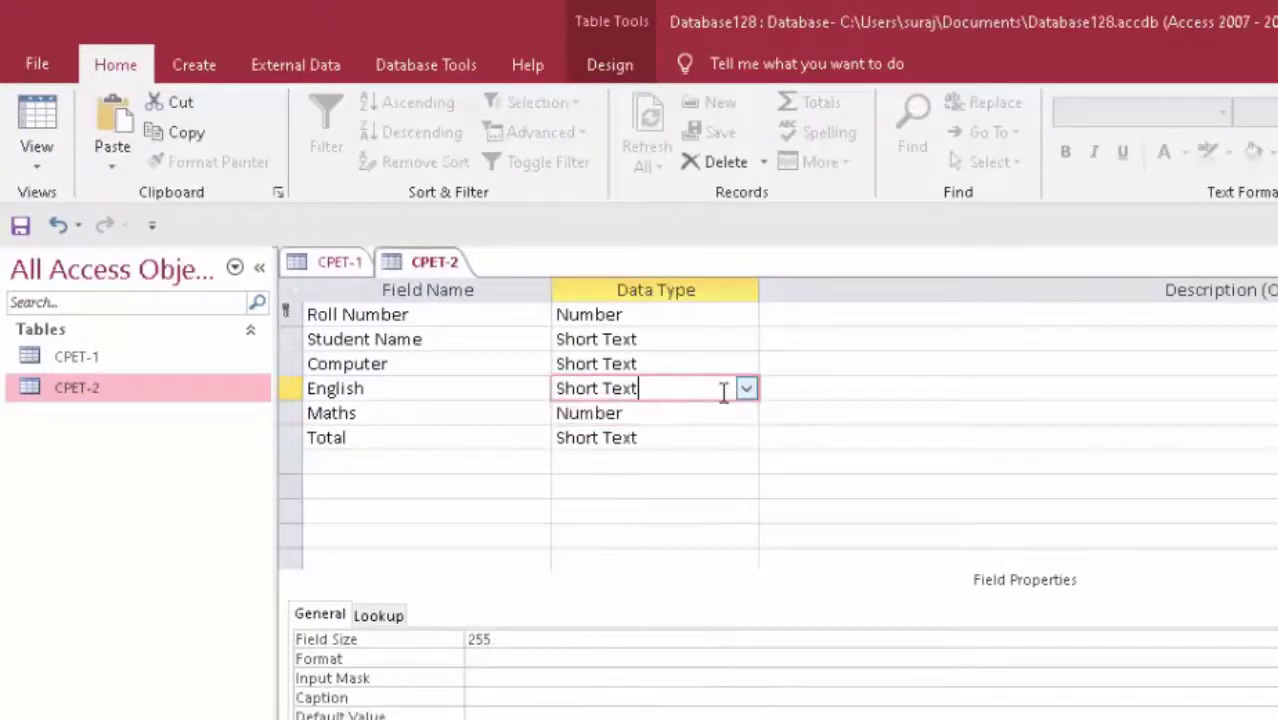
click(764, 393)
click(738, 390)
click(746, 389)
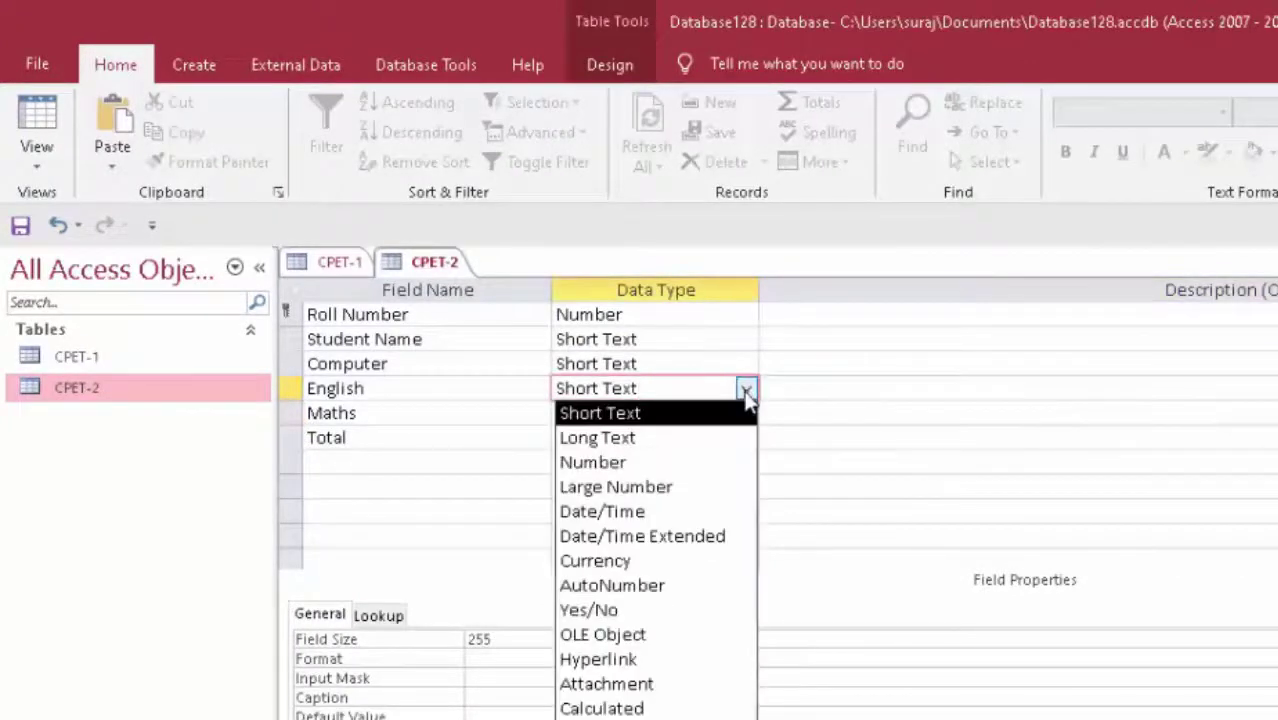
click(685, 460)
click(697, 365)
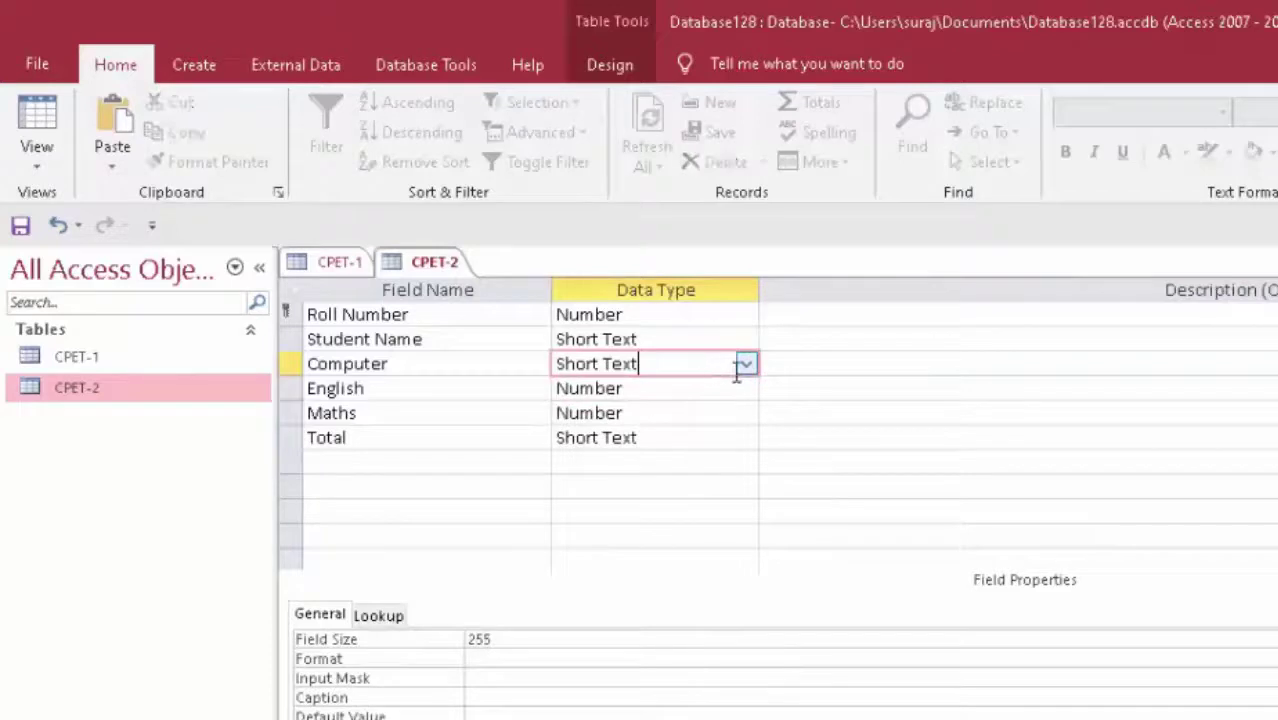
click(746, 364)
click(678, 438)
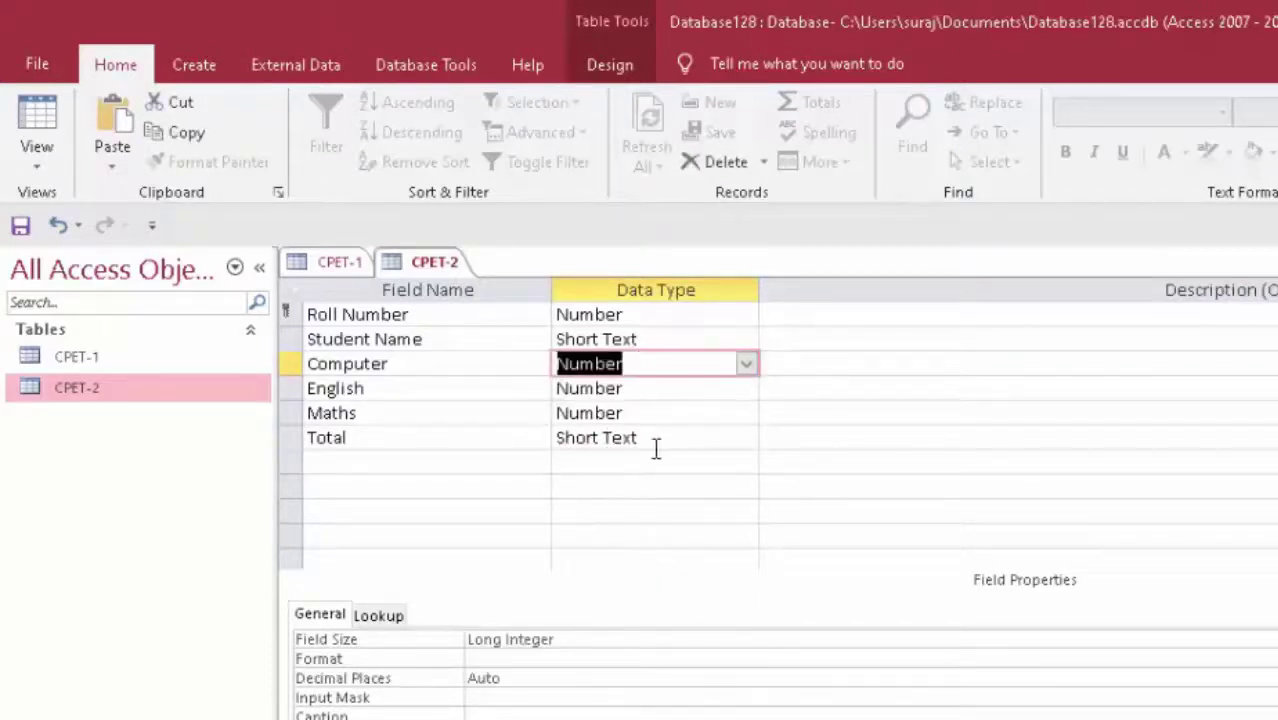
click(656, 440)
click(745, 437)
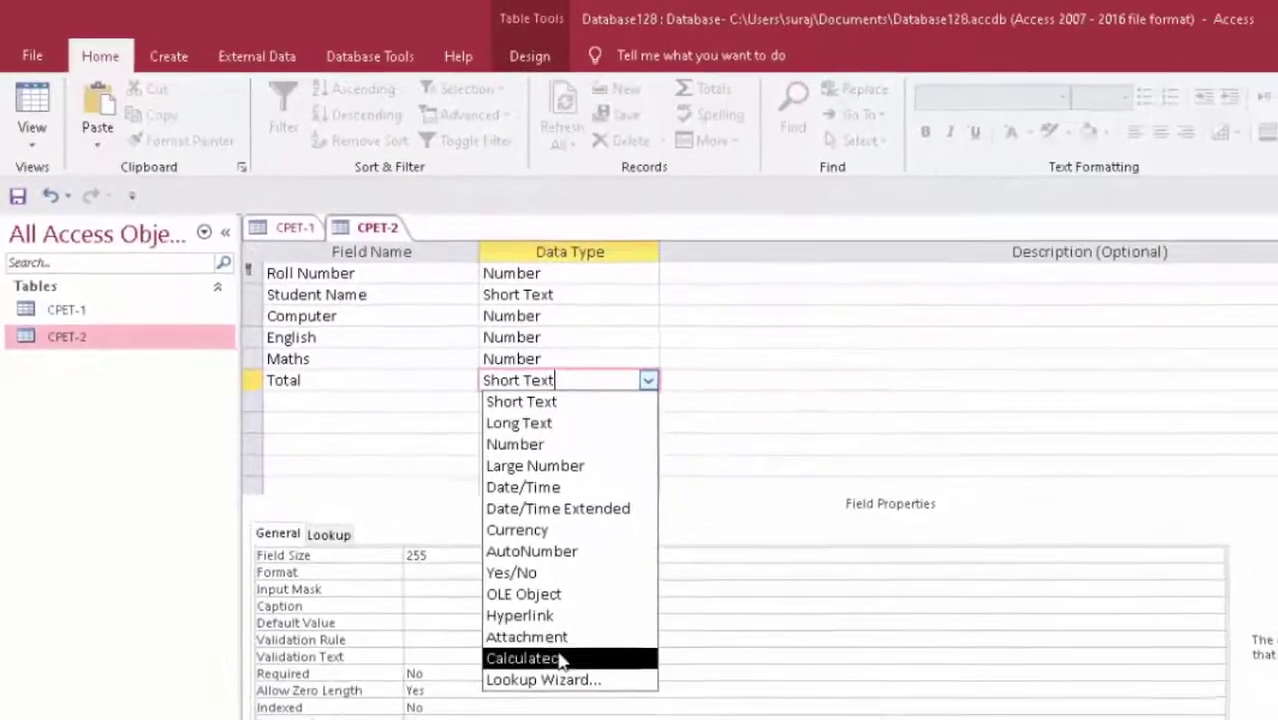
Make CPET-2's Total a Calculated field equal to =[Computer]+[English]+[Maths].
click(545, 657)
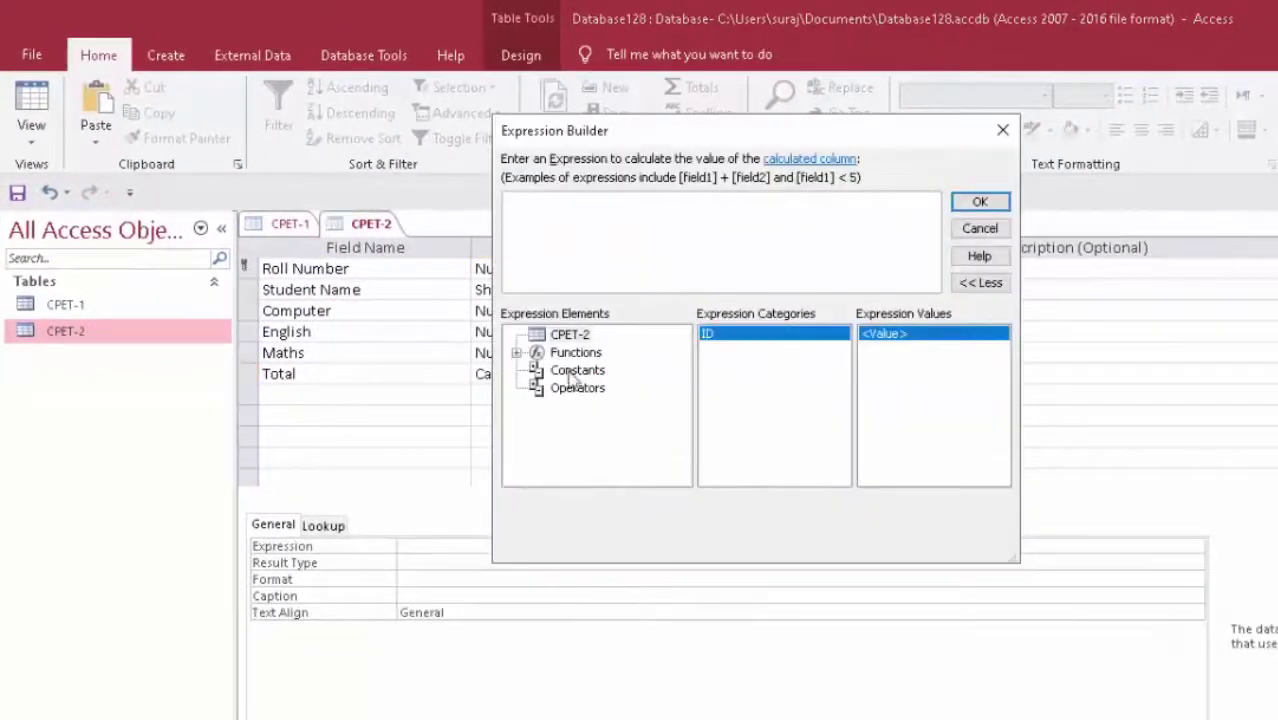
text(=)
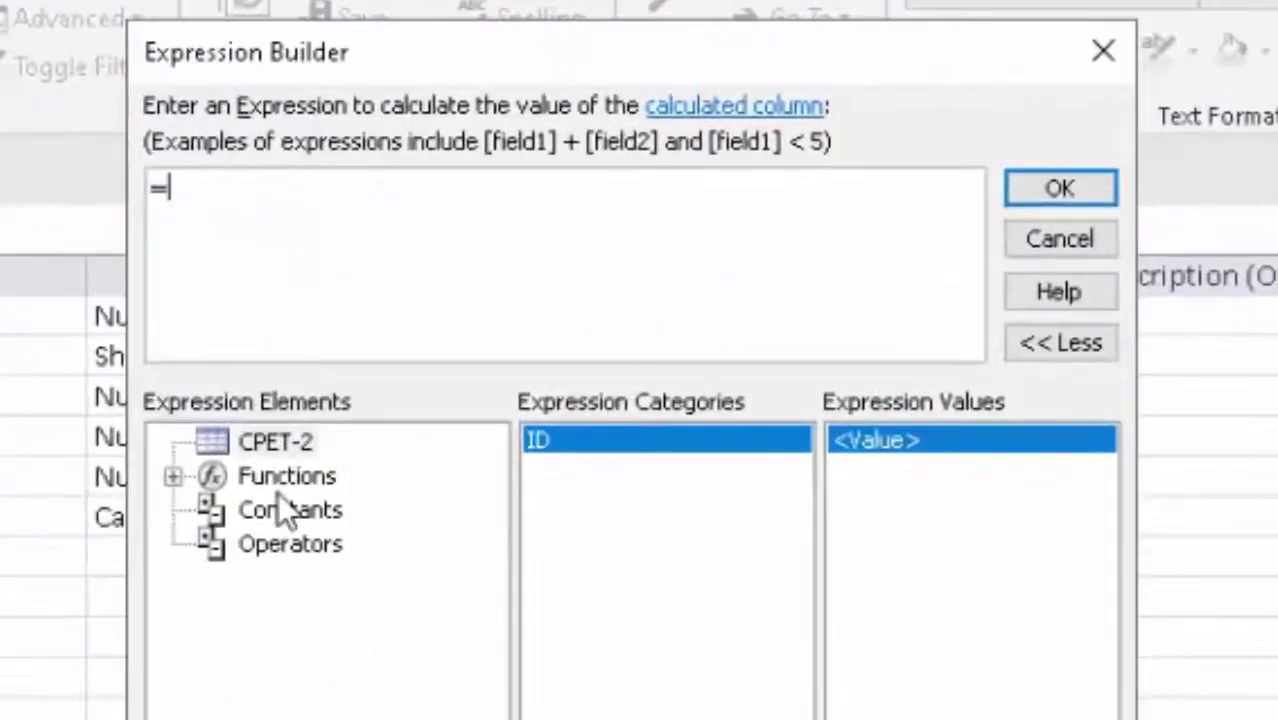
text([Computer]+)
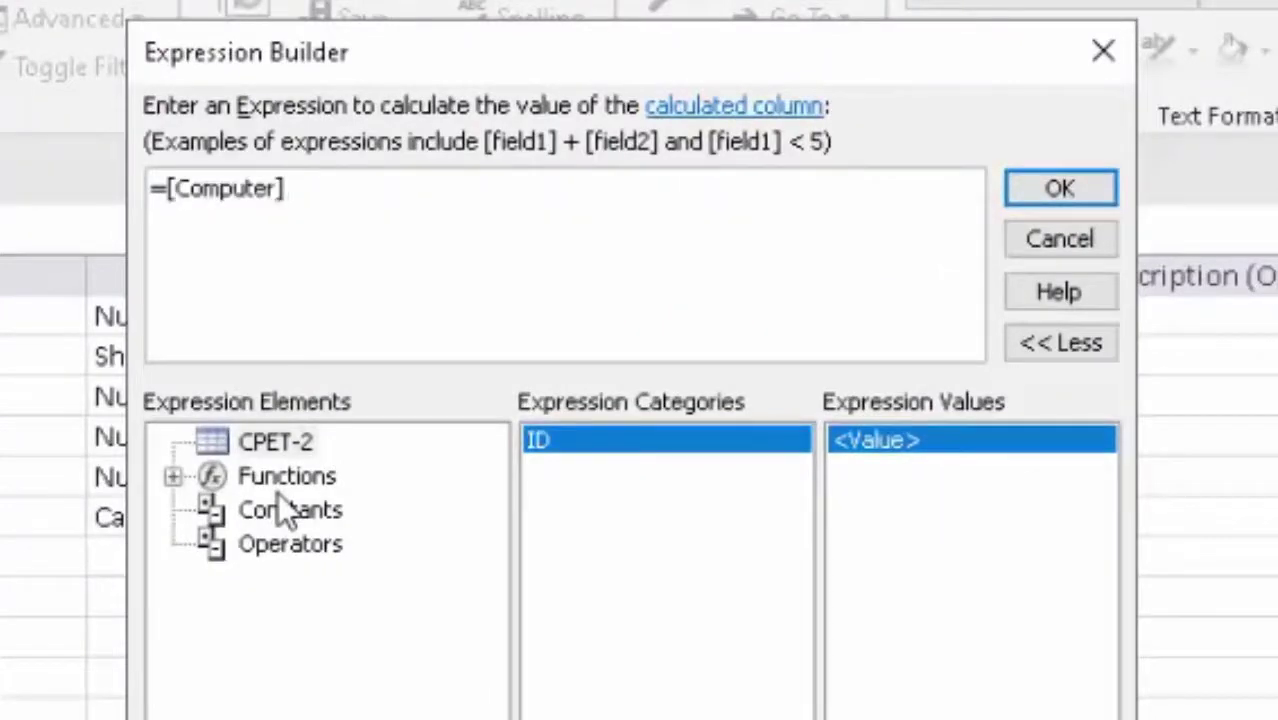
text([E)
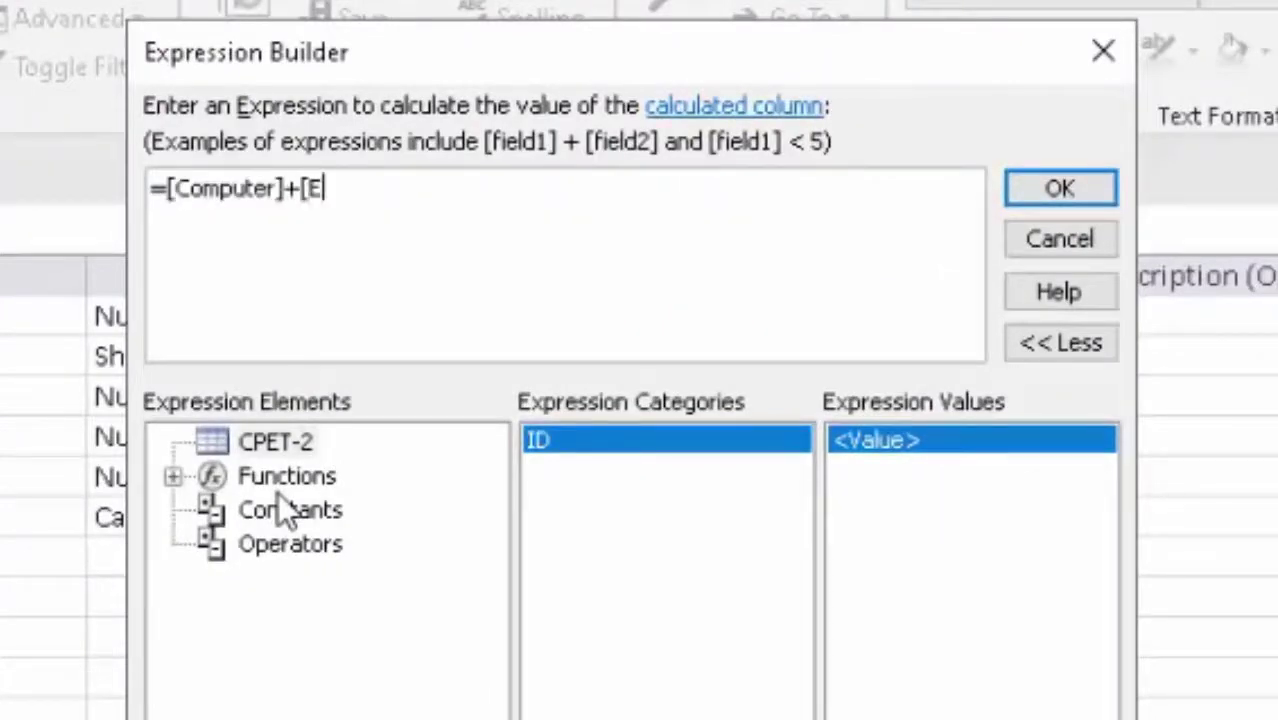
text(nglis)
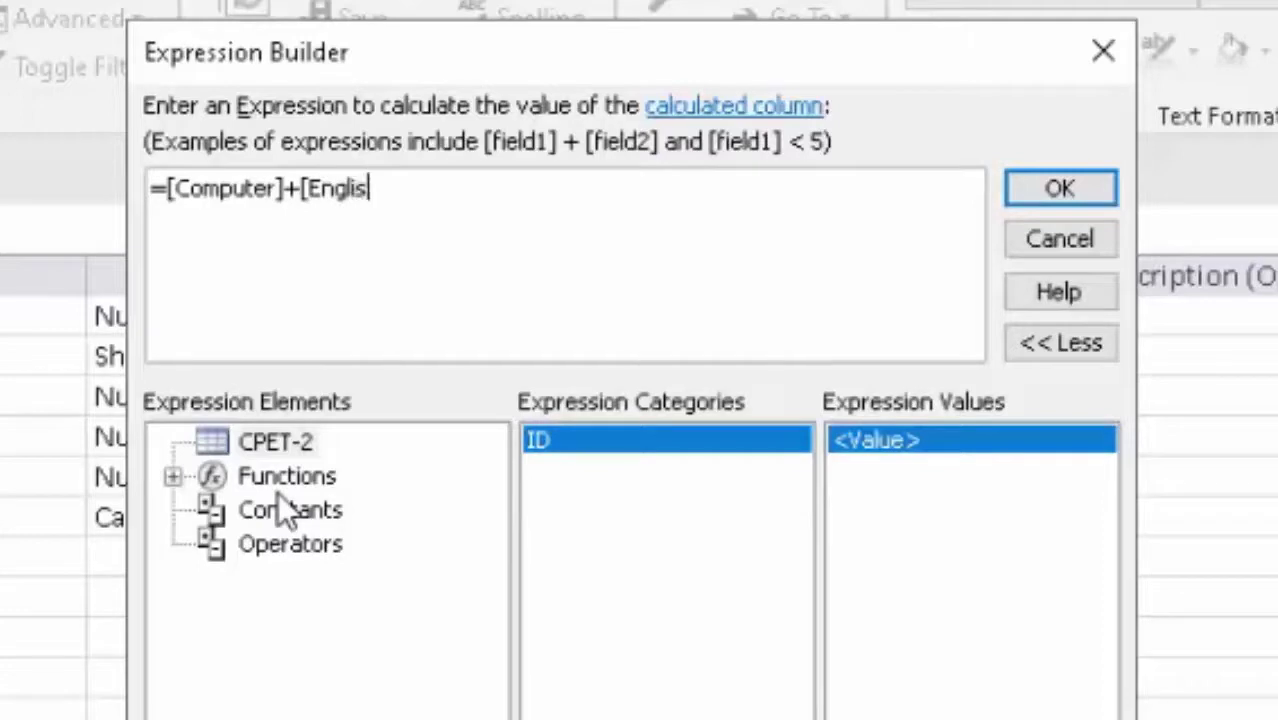
text(h]+)
text([Mat)
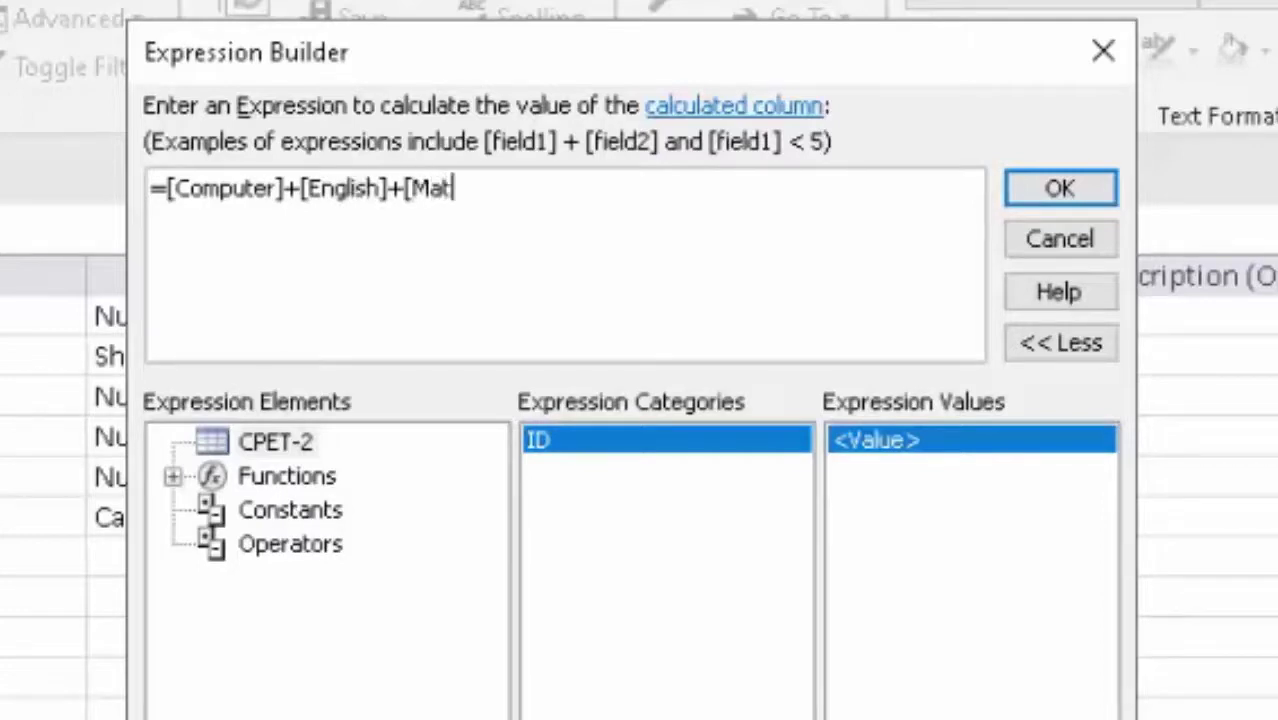
text(hs])
click(1058, 188)
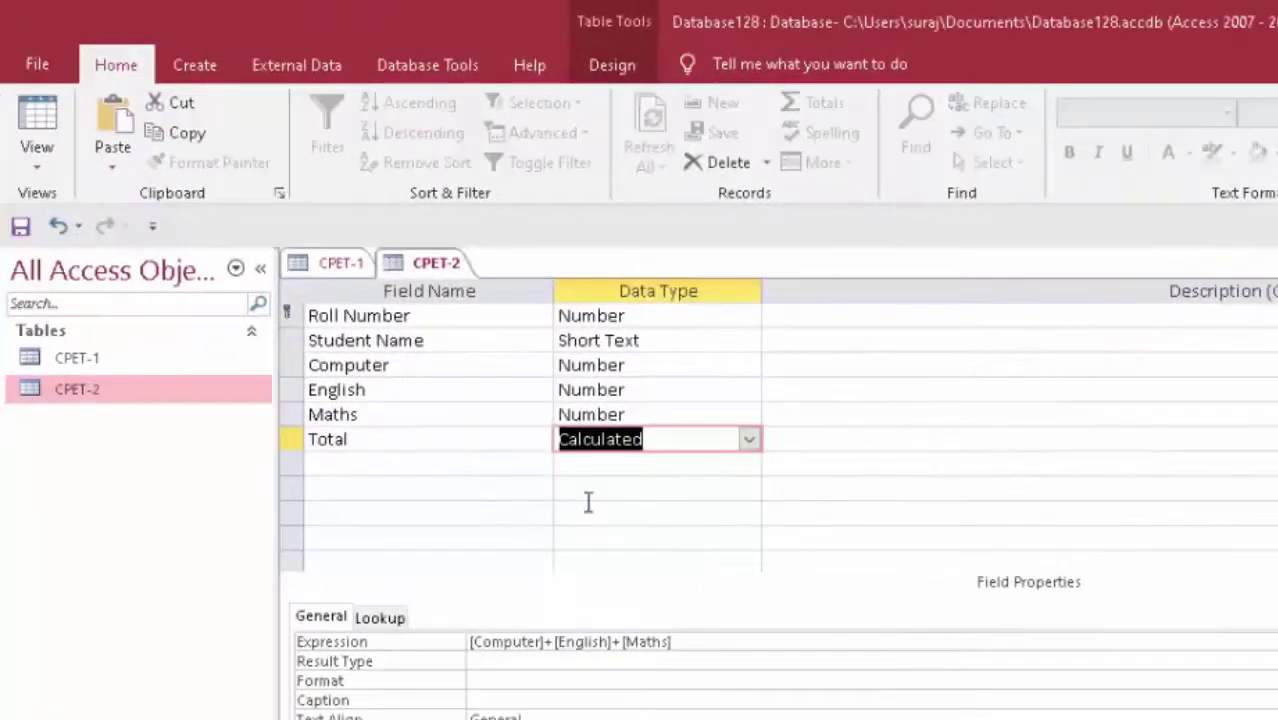
Save CPET-2 via its datasheet, then return to Design view.
click(36, 138)
click(860, 571)
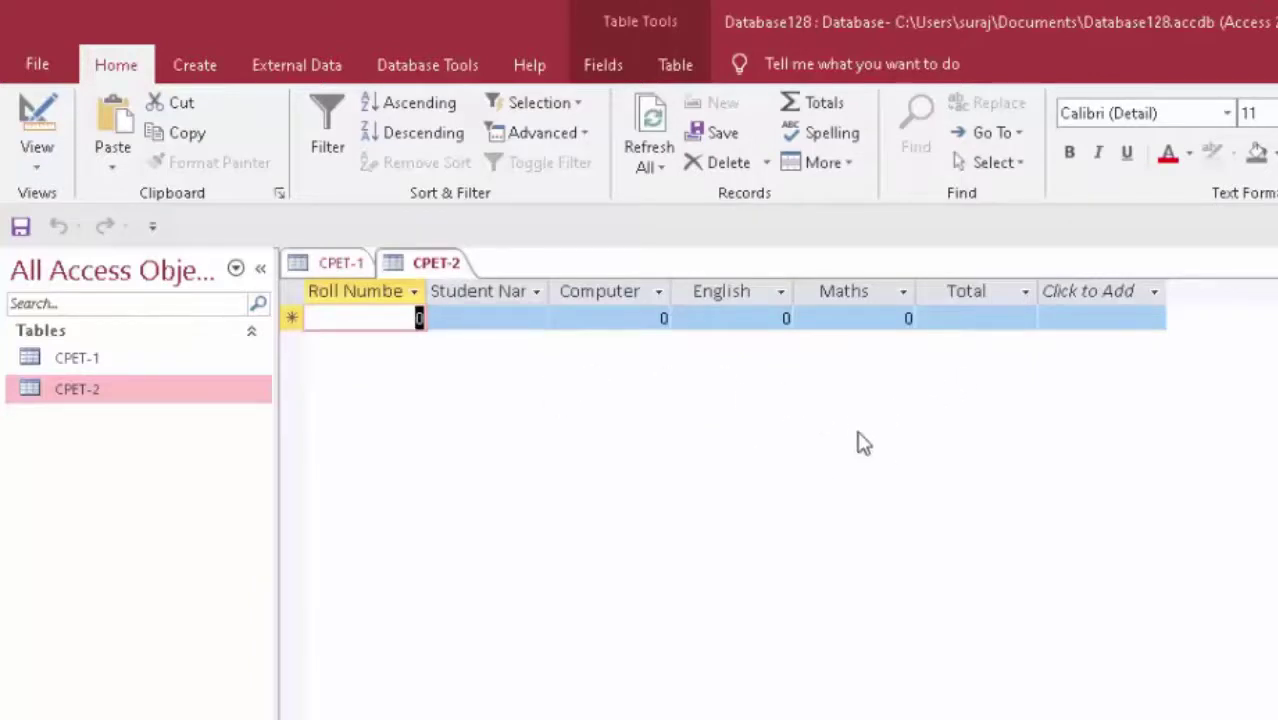
click(37, 162)
click(85, 266)
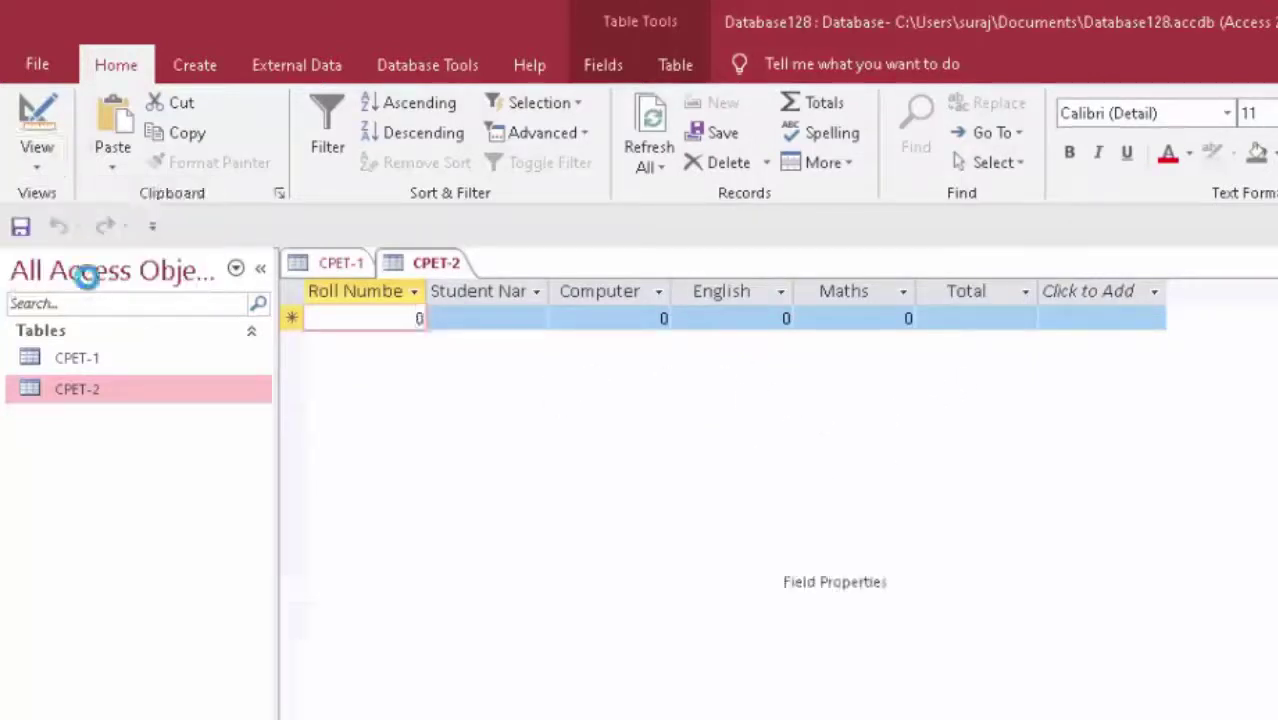
Insert a Photo Attachment field above Student Name and save CPET-2 in Datasheet view.
click(296, 341)
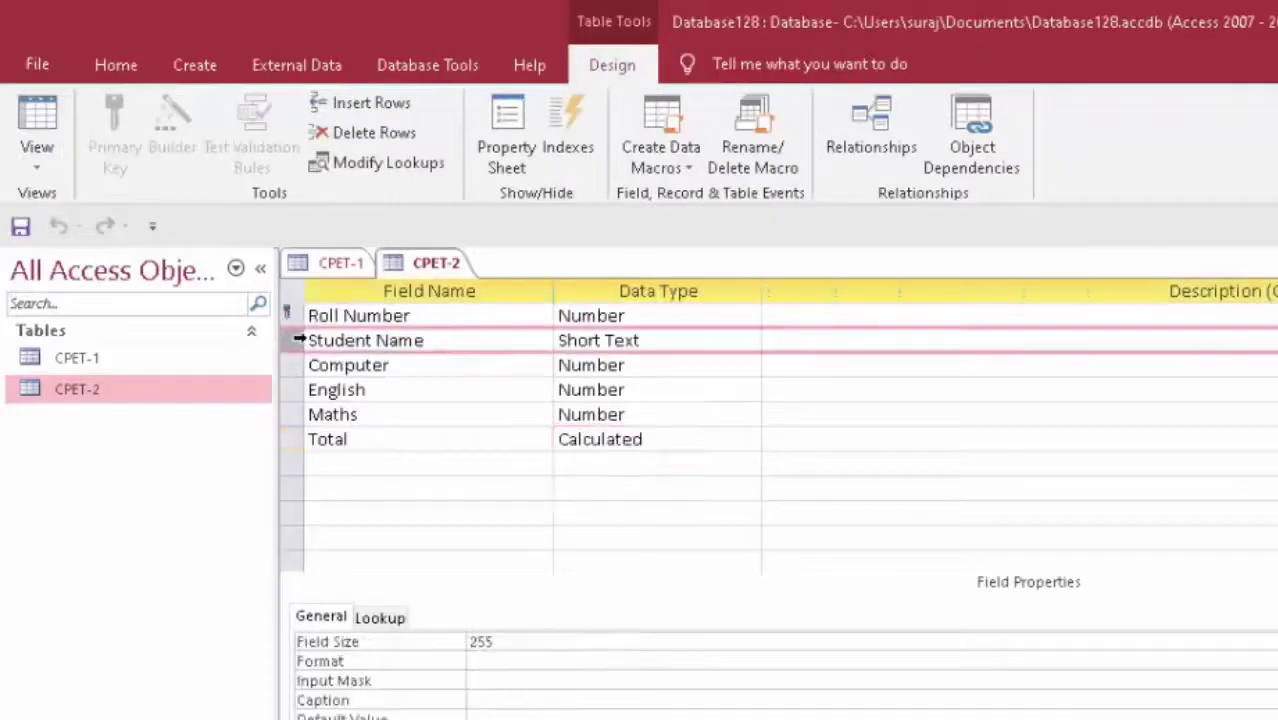
right_click(300, 343)
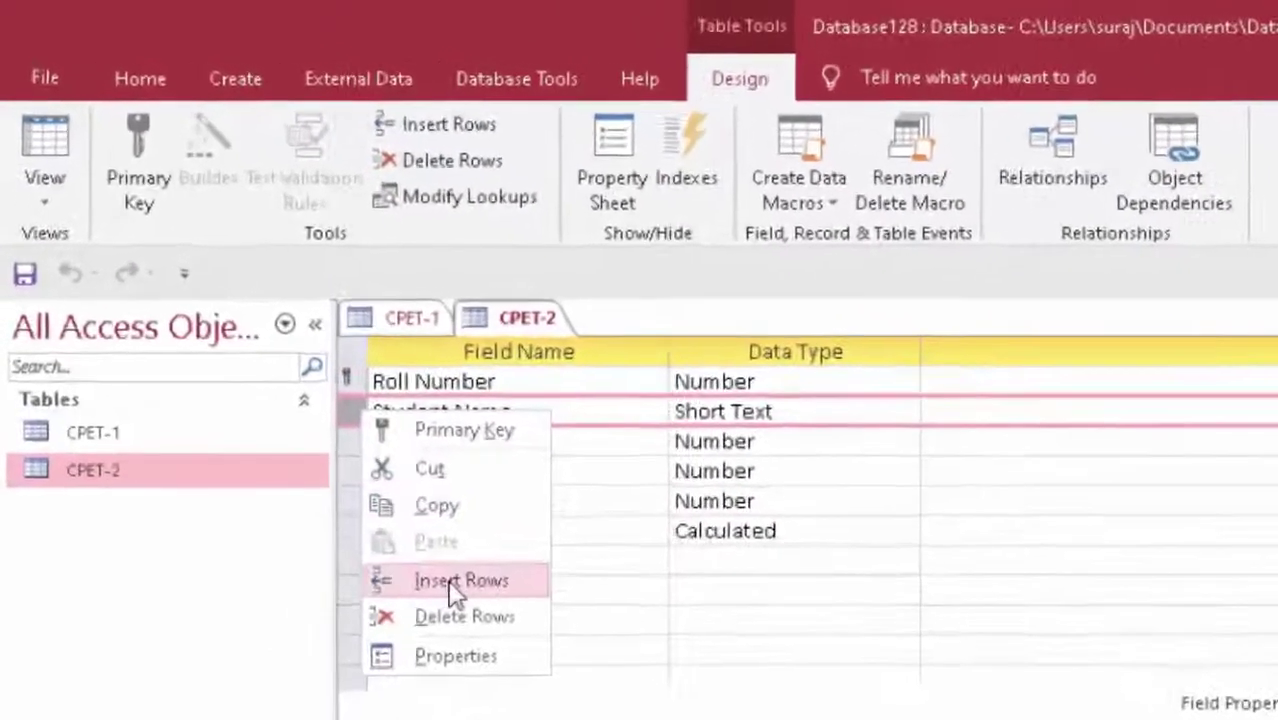
click(360, 481)
text(P)
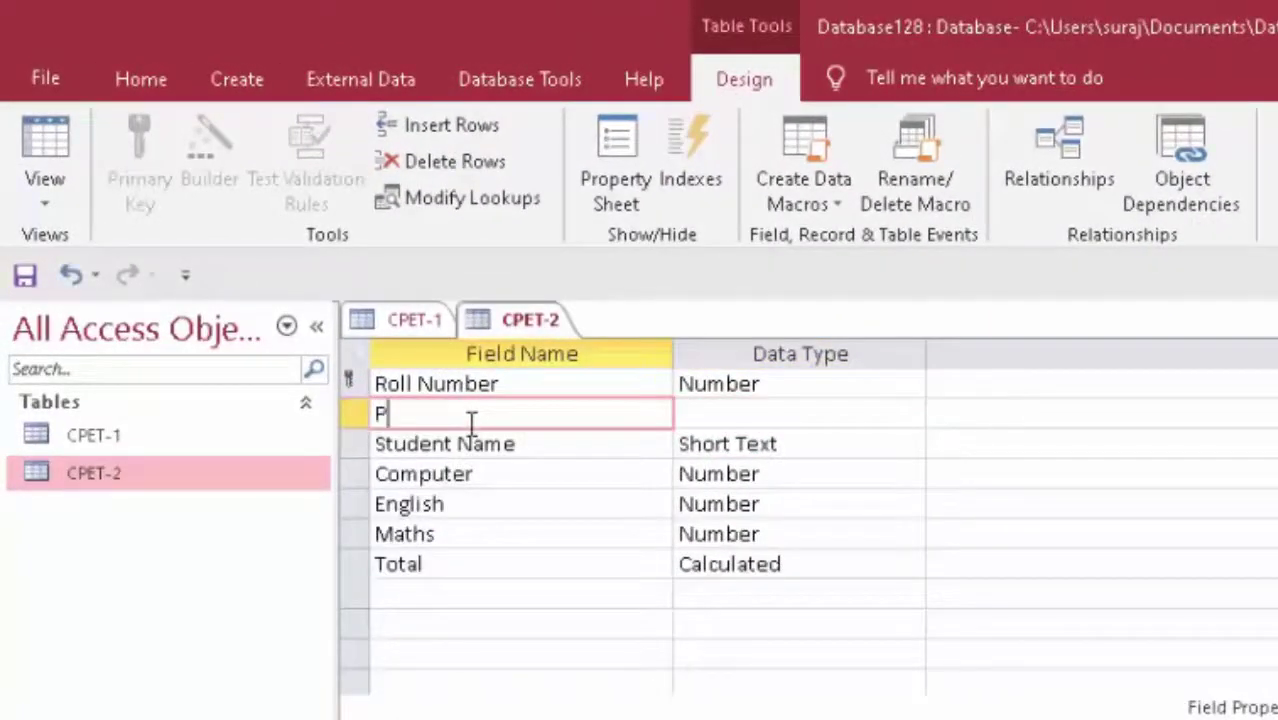
text(hoto)
click(758, 418)
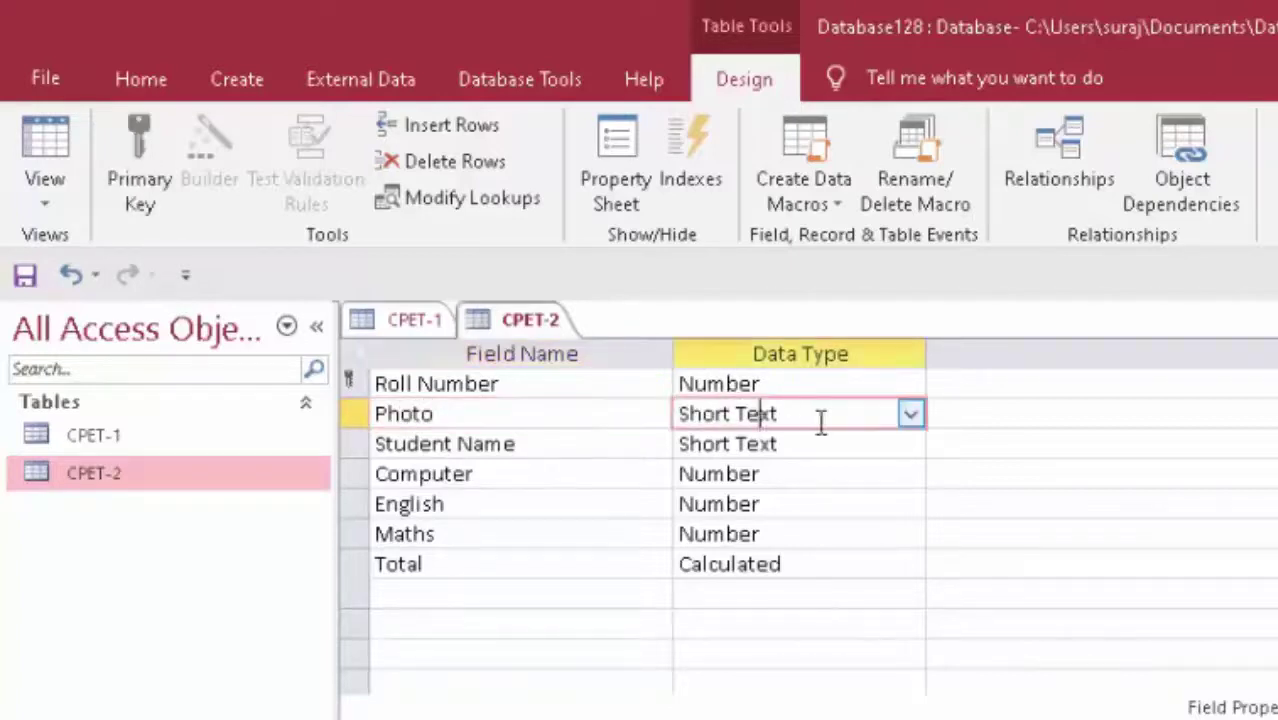
click(910, 416)
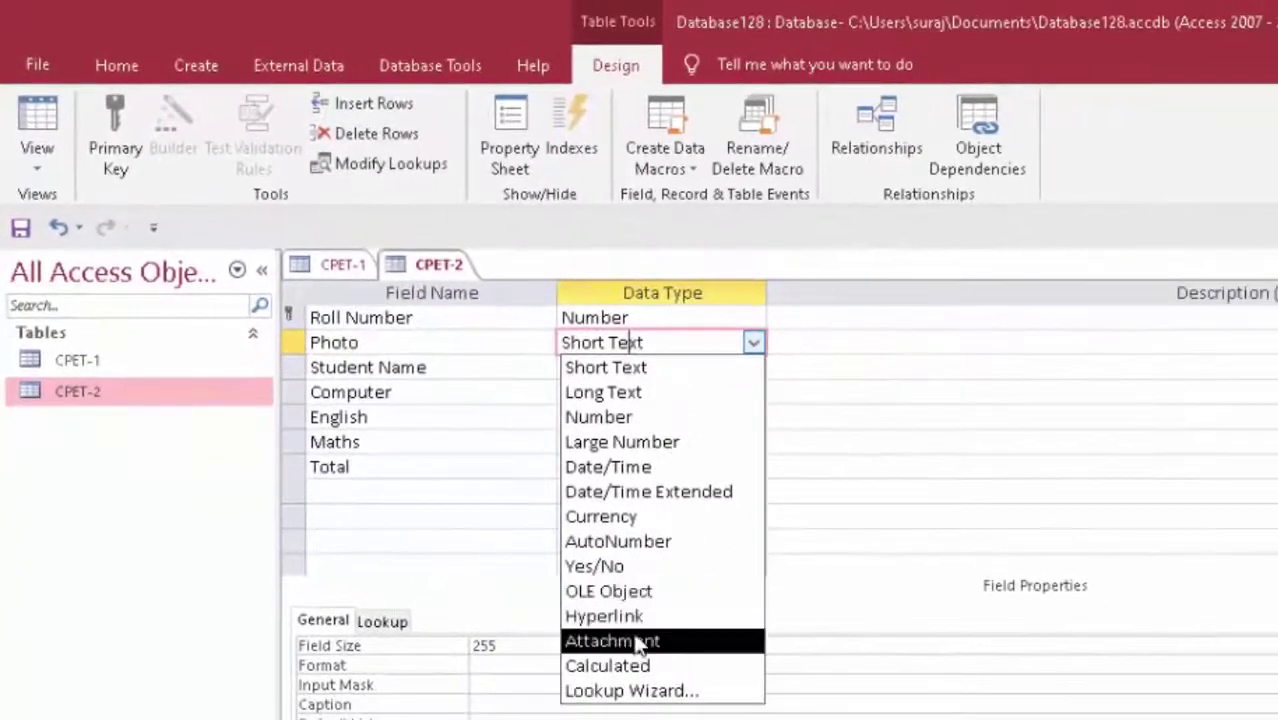
click(637, 641)
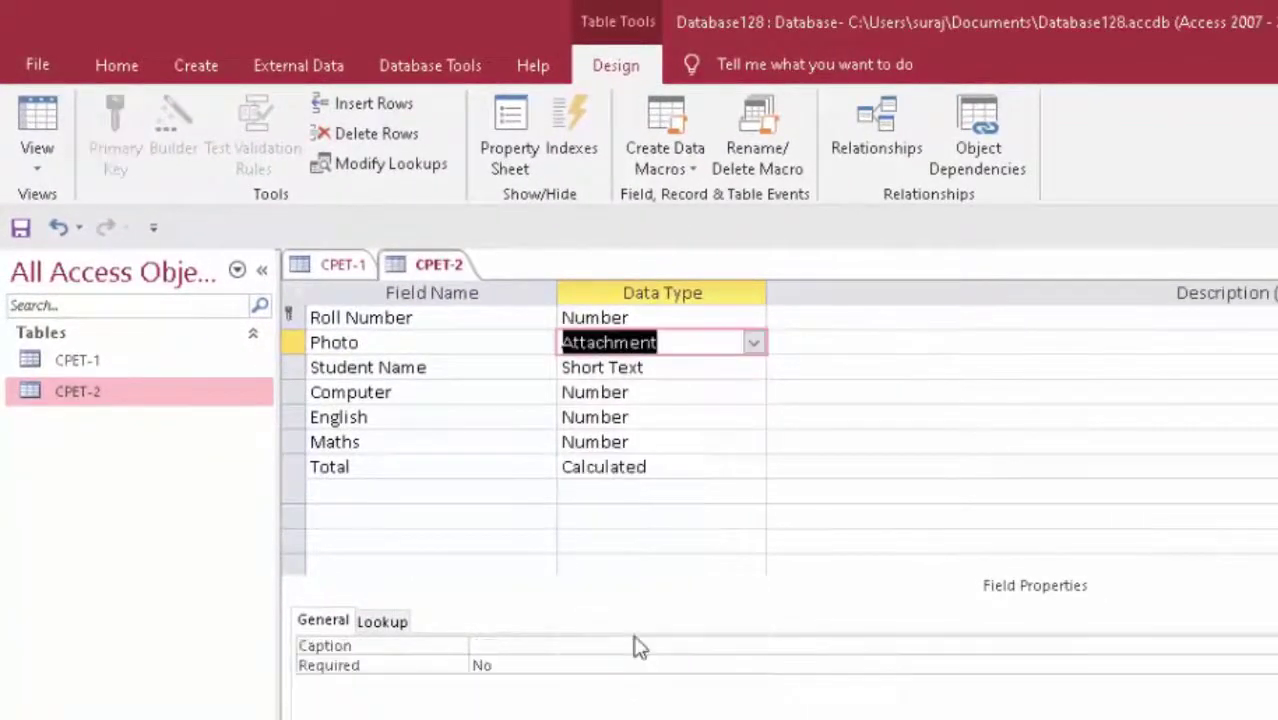
click(38, 108)
click(849, 574)
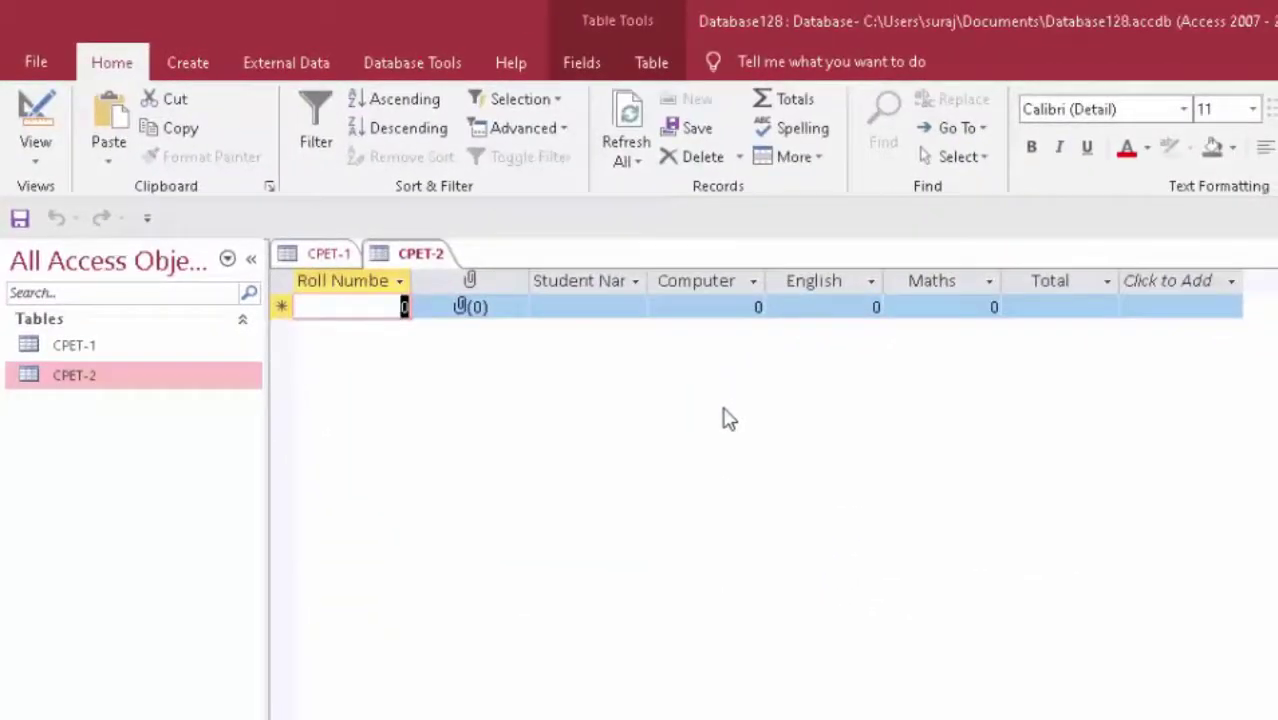
Enter CPET-1 record 1: the student's name, Computer 70, English 65, Maths 75, giving Total 210.
double_click(132, 347)
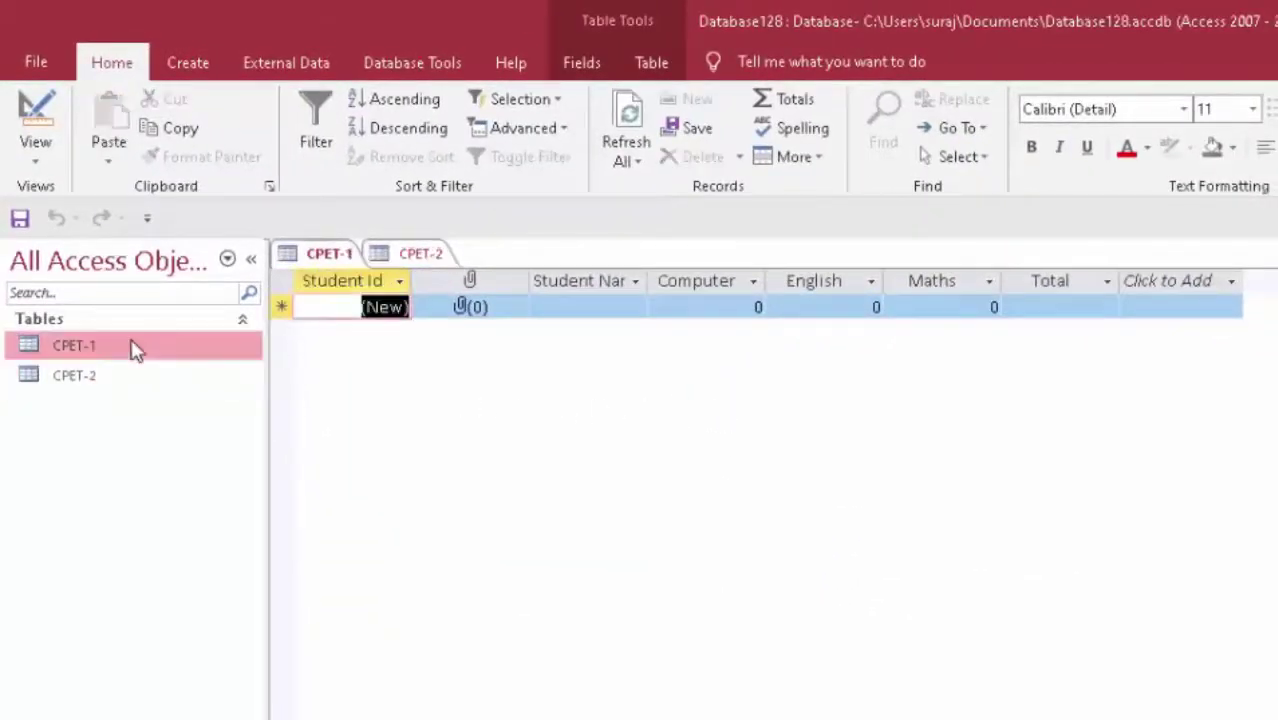
double_click(652, 280)
click(626, 310)
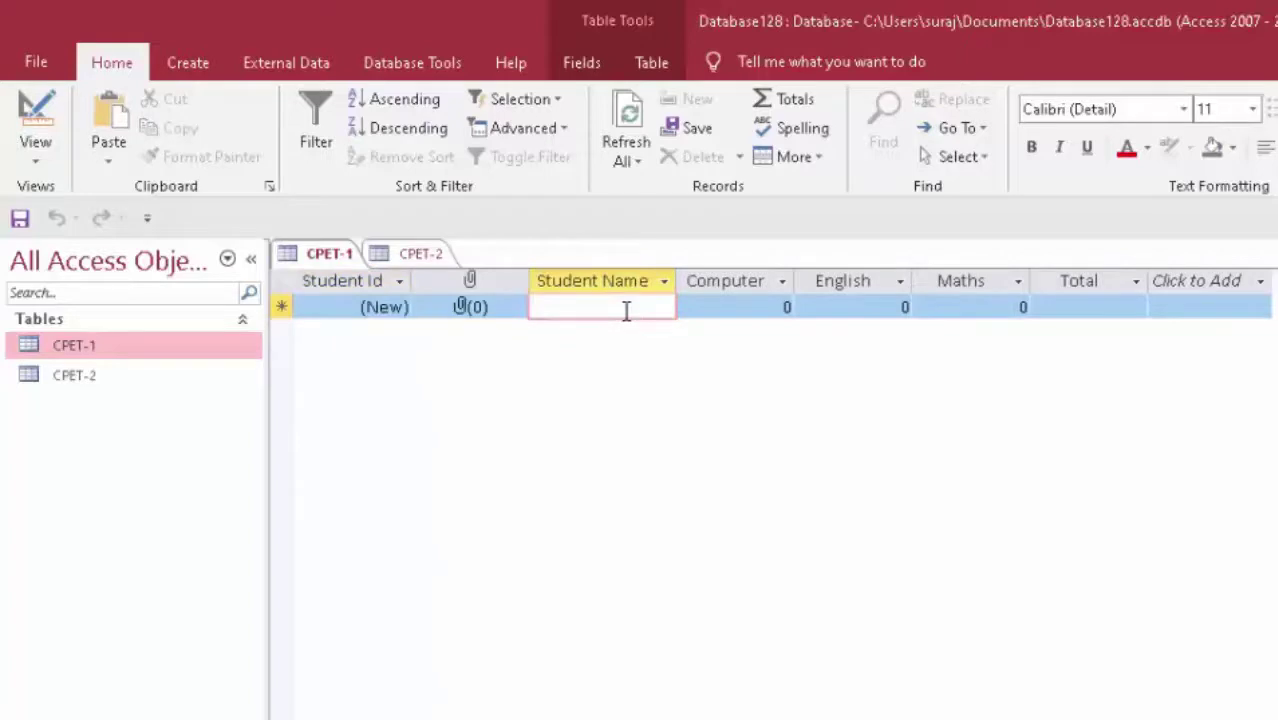
text(Ram)
key(Tab)
text(70)
key(Tab)
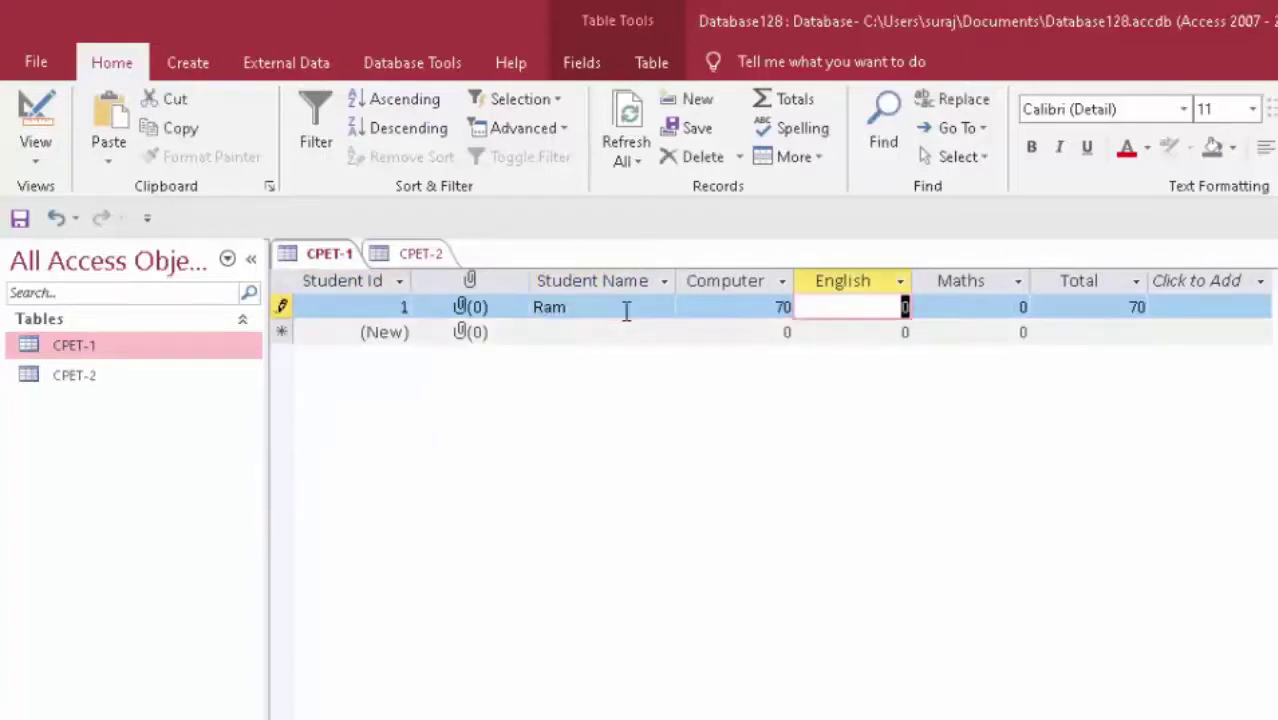
text(65)
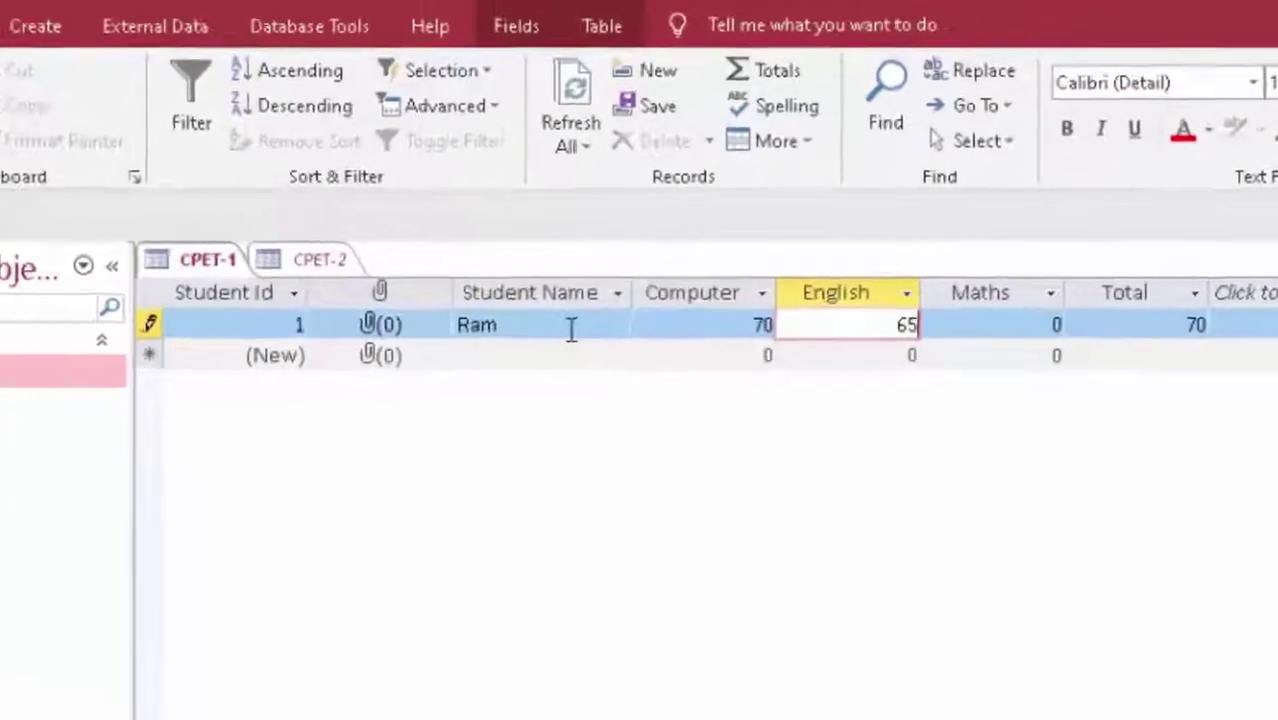
key(Tab)
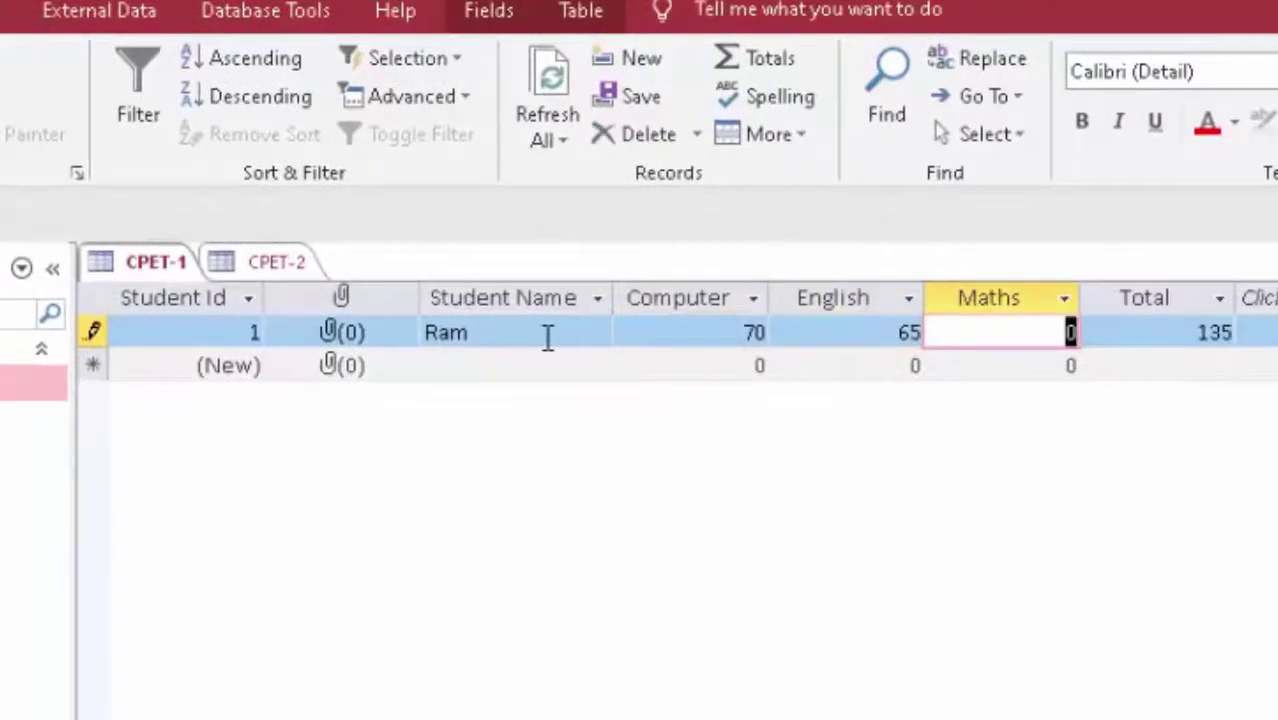
text(7)
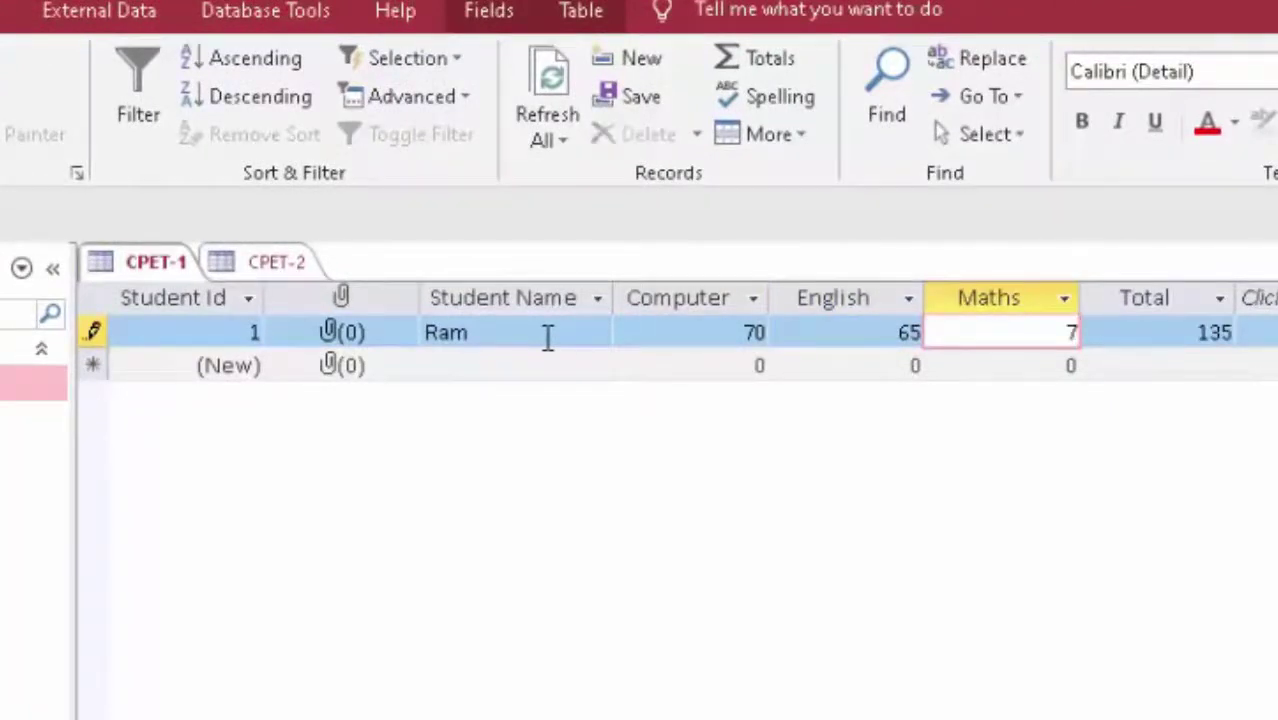
text(5)
key(Tab)
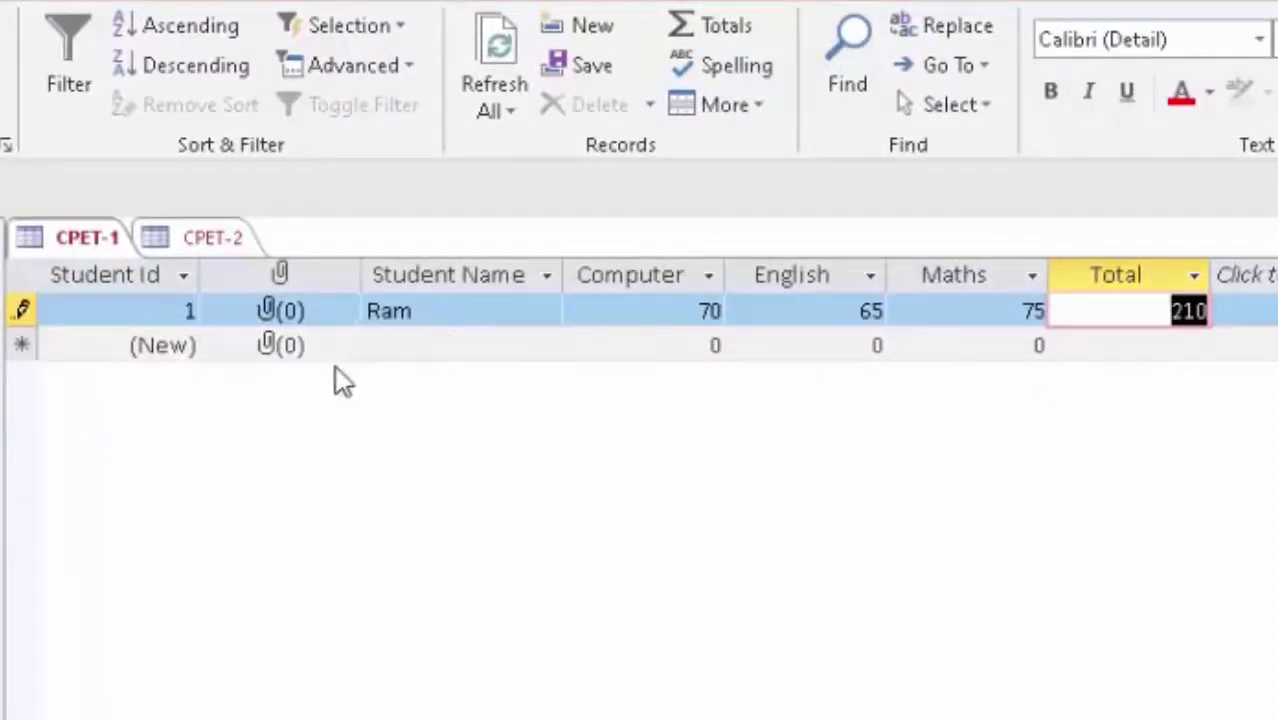
Attach 1.jpg from the PHOTOSHOP7 folder to record 1's attachment field.
click(270, 308)
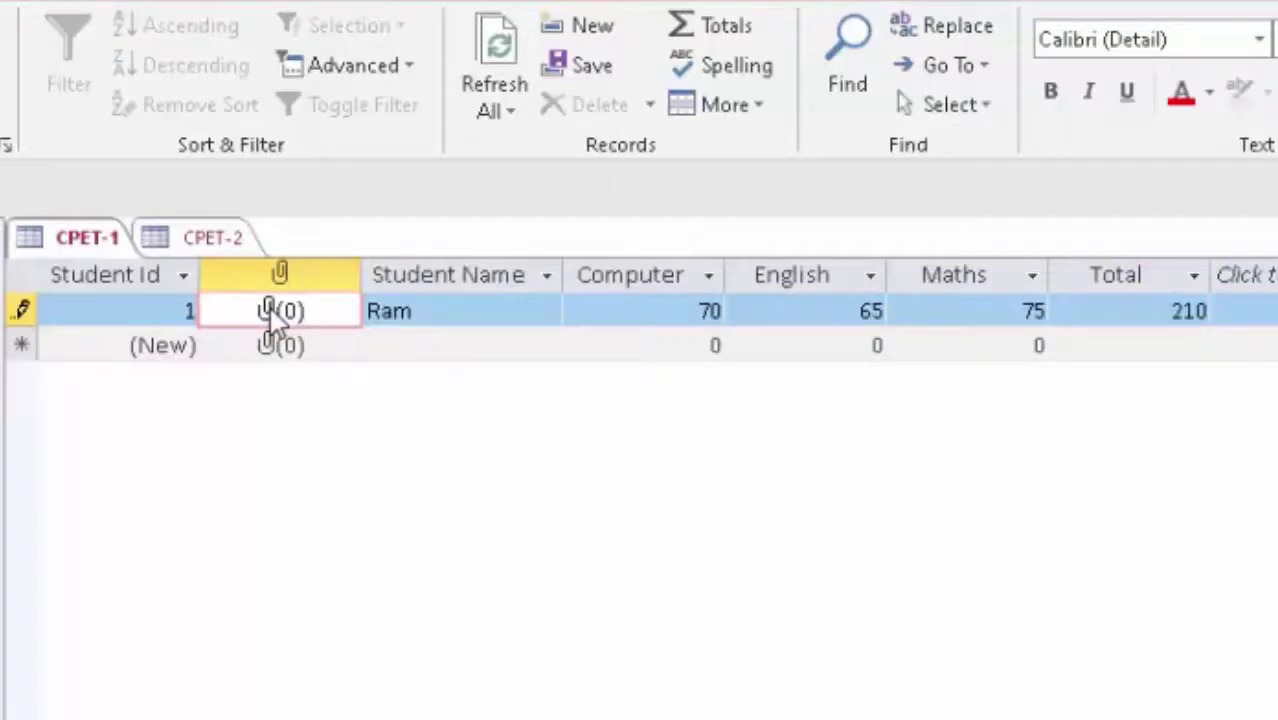
double_click(272, 312)
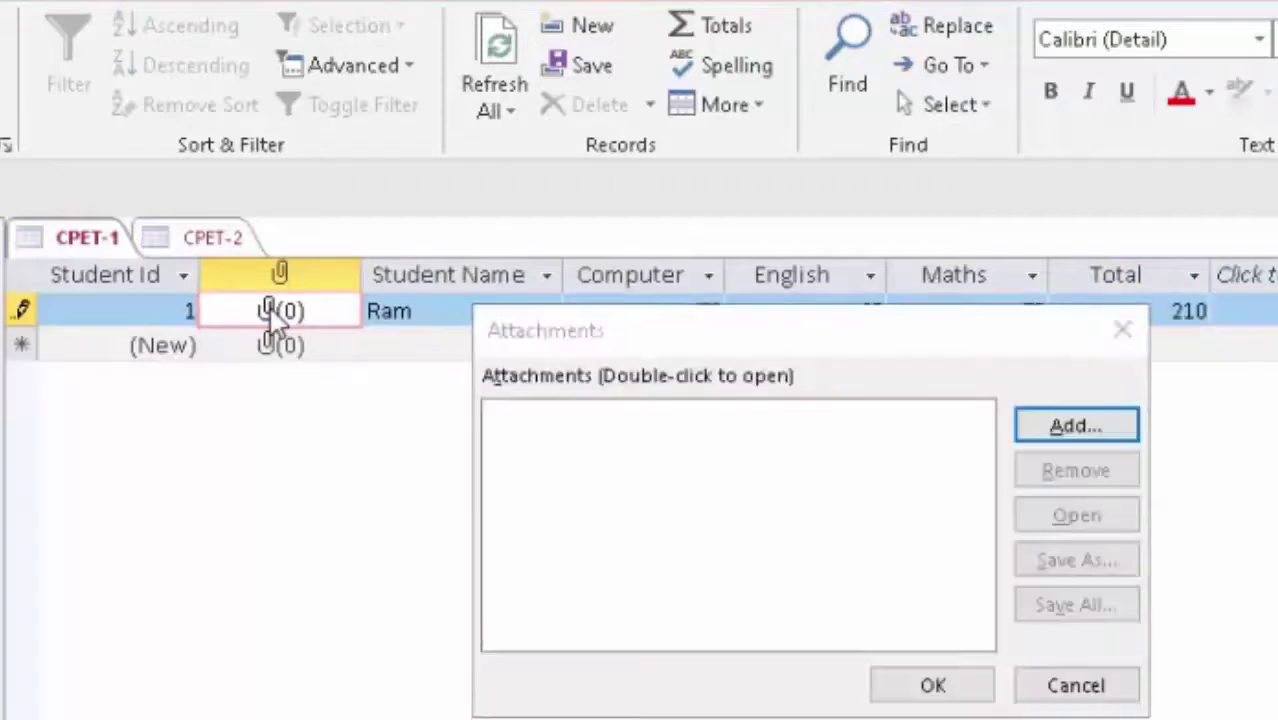
click(1095, 423)
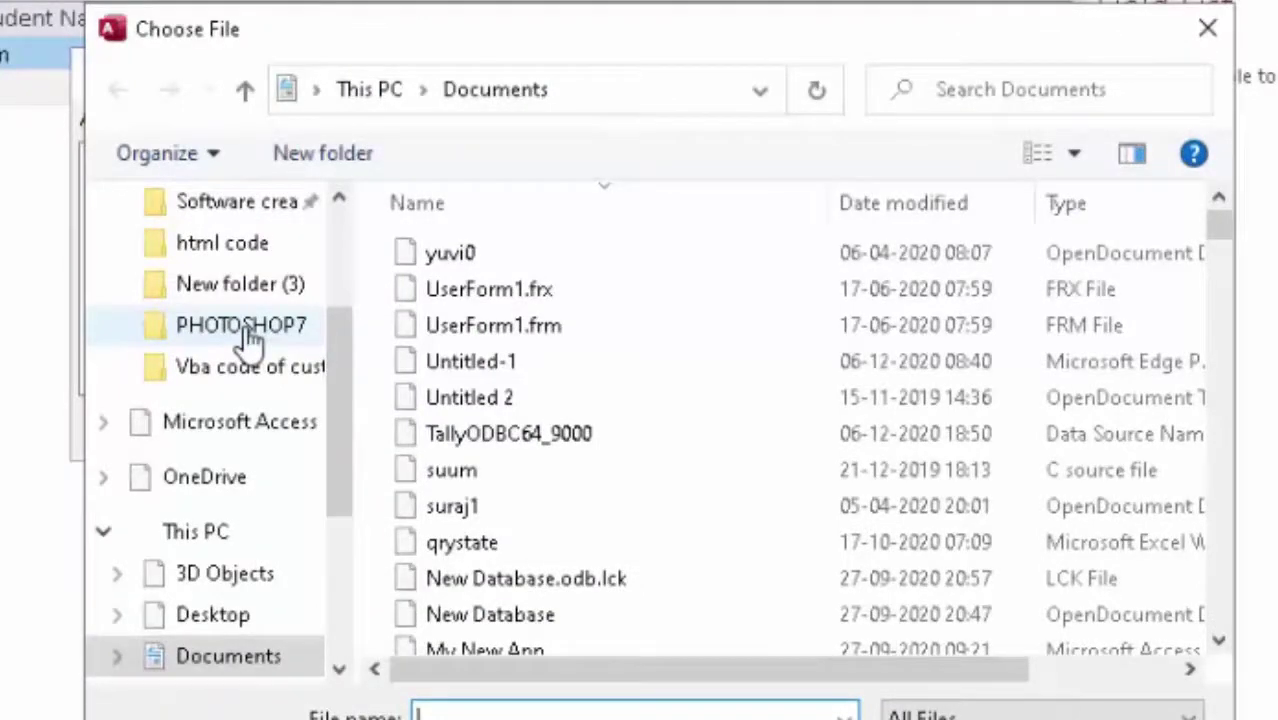
click(250, 340)
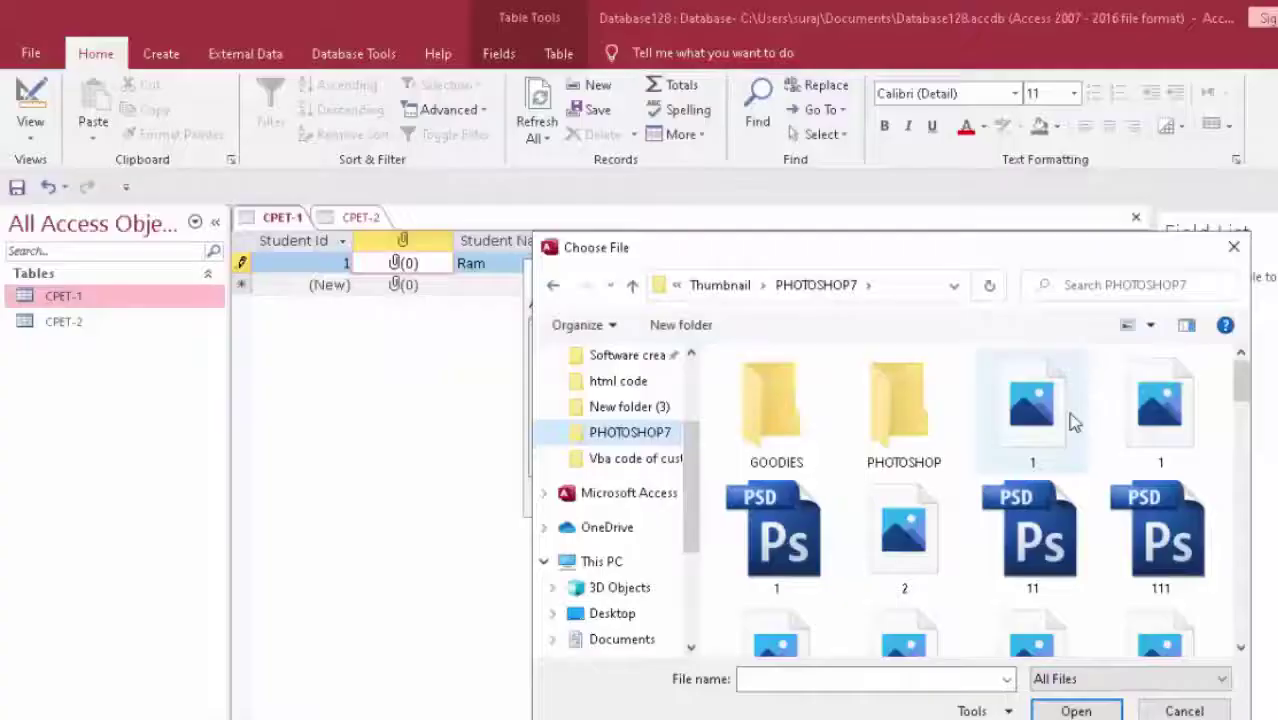
key(Escape)
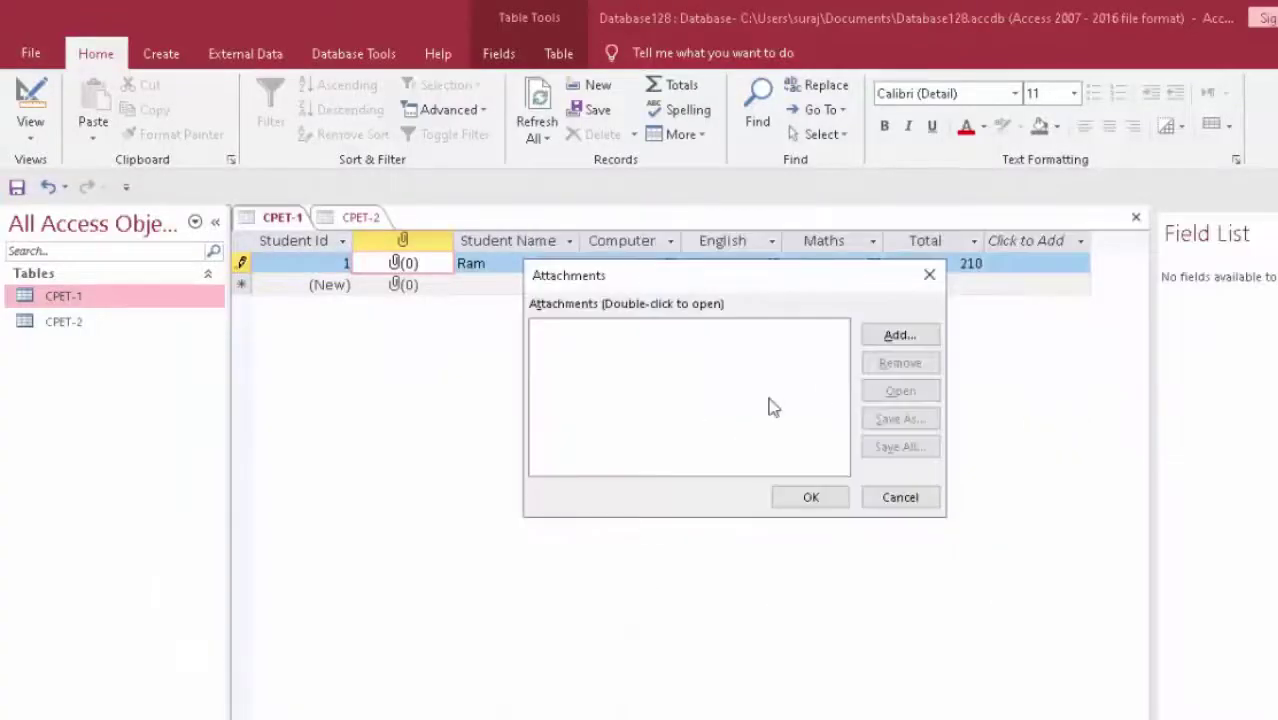
click(786, 508)
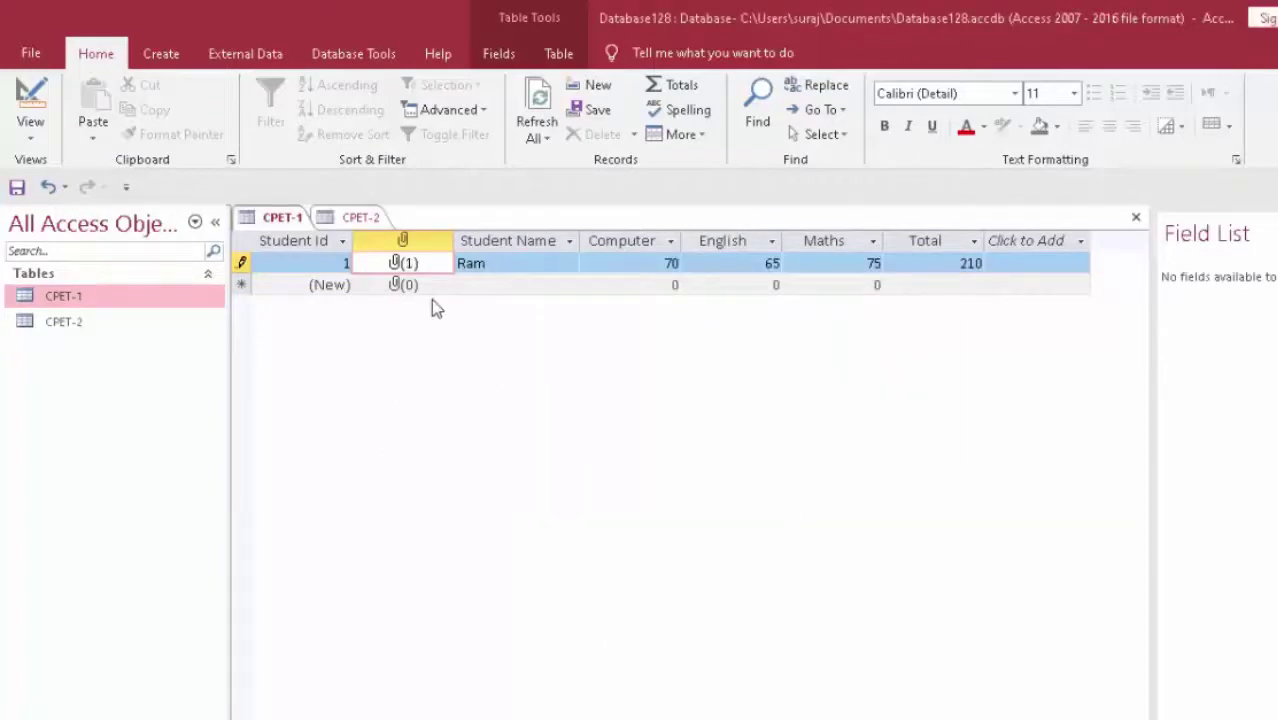
Attach 2.png to the second record's attachment field.
click(126, 331)
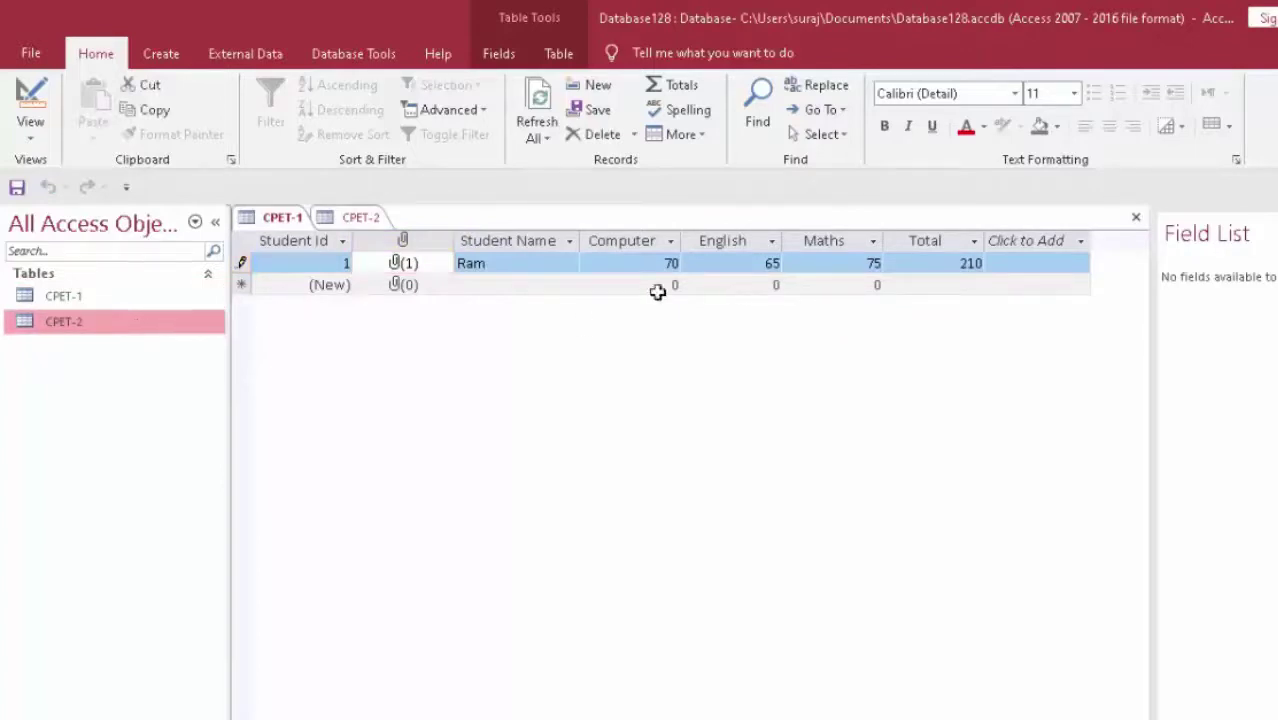
double_click(401, 287)
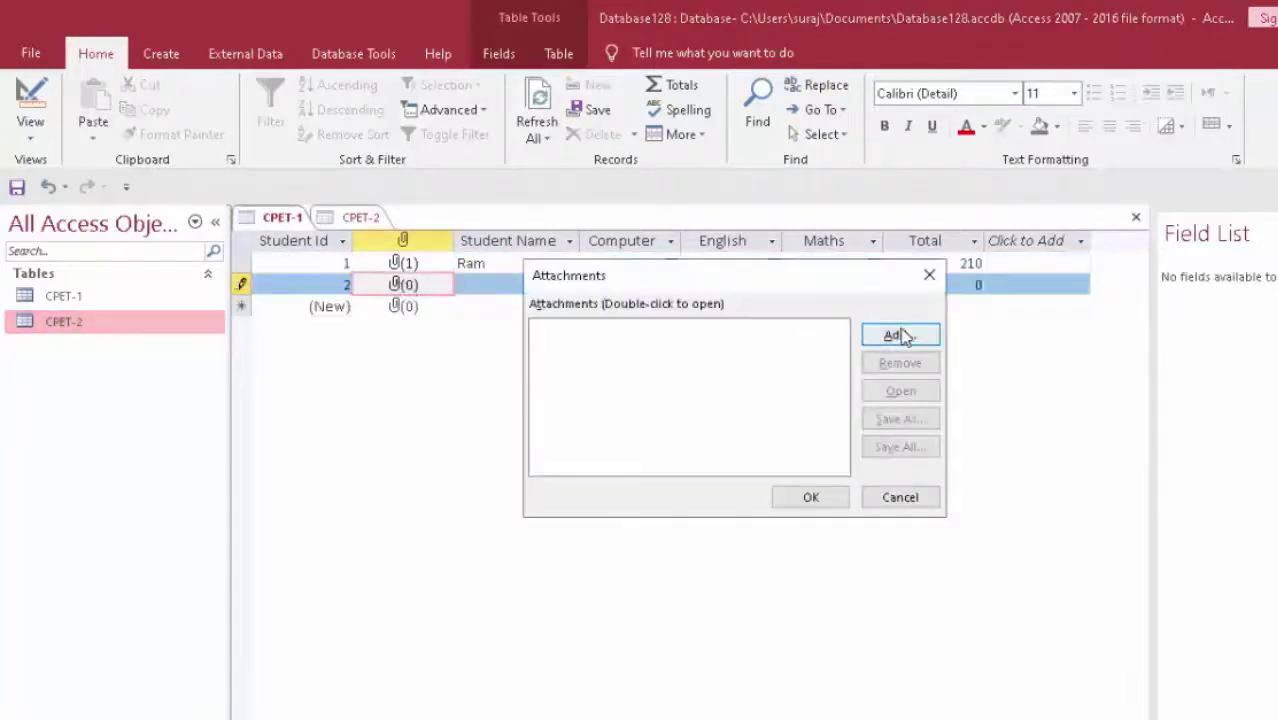
click(893, 335)
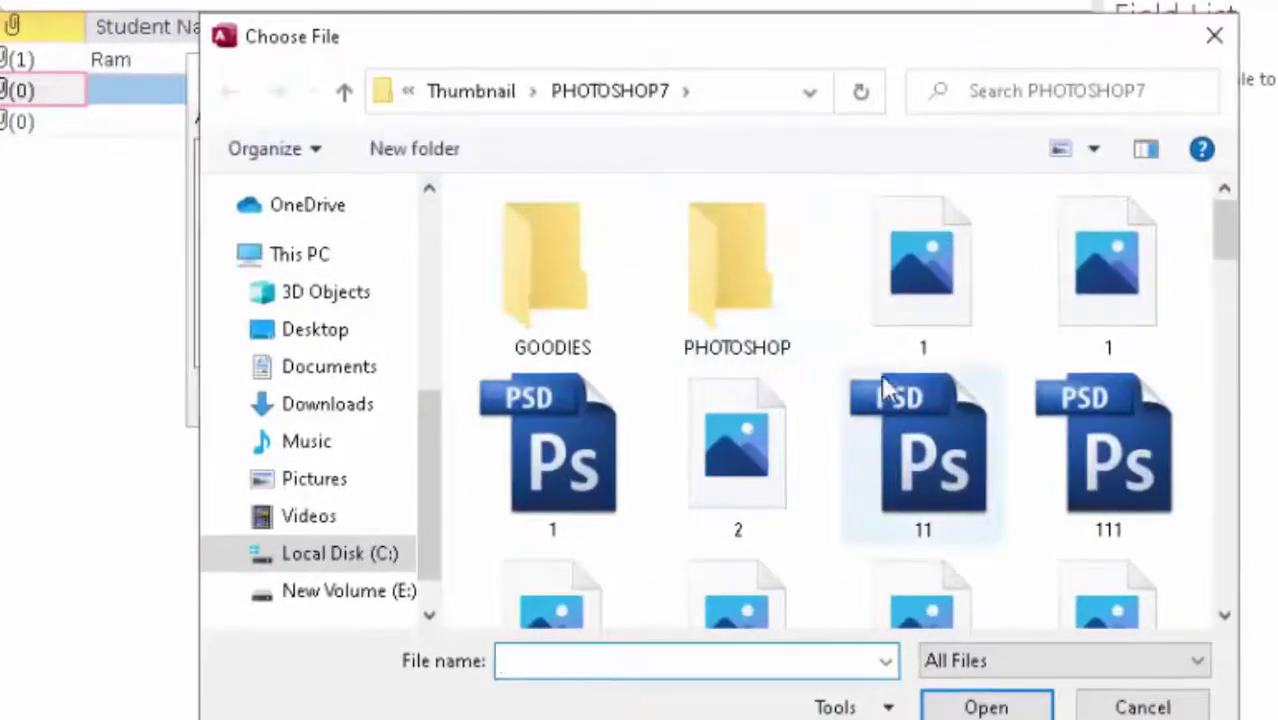
click(760, 492)
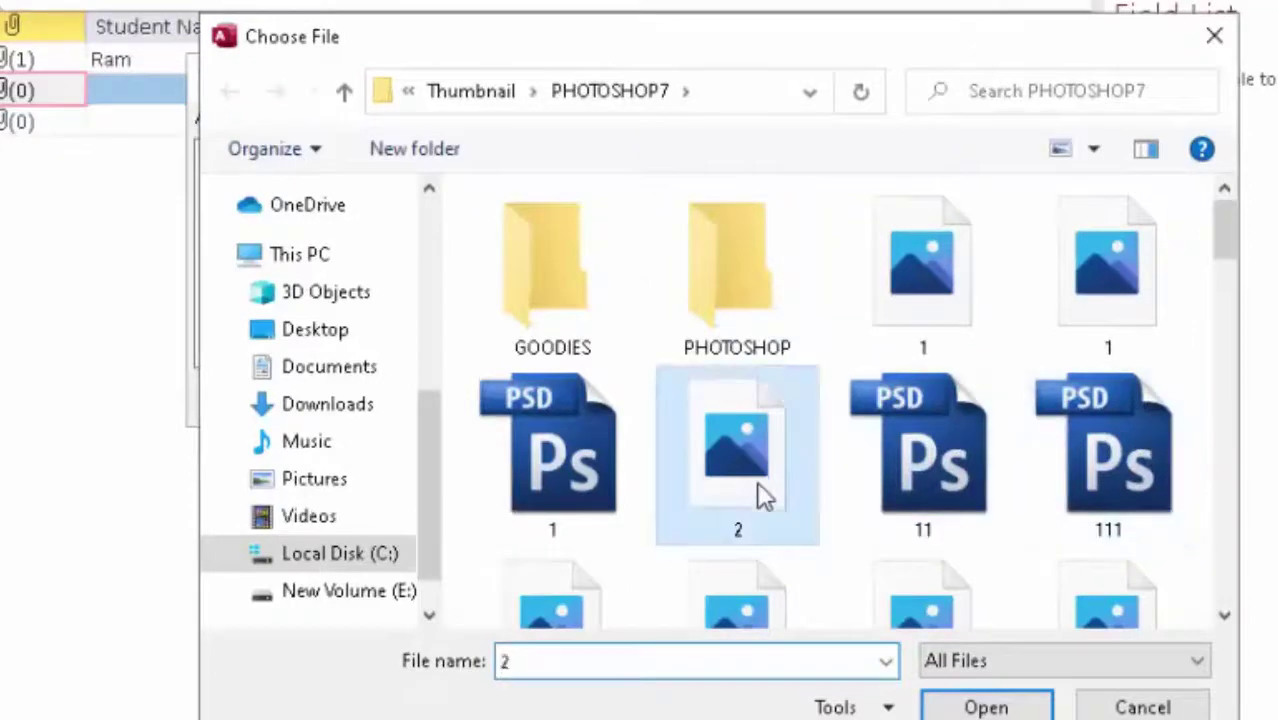
double_click(762, 494)
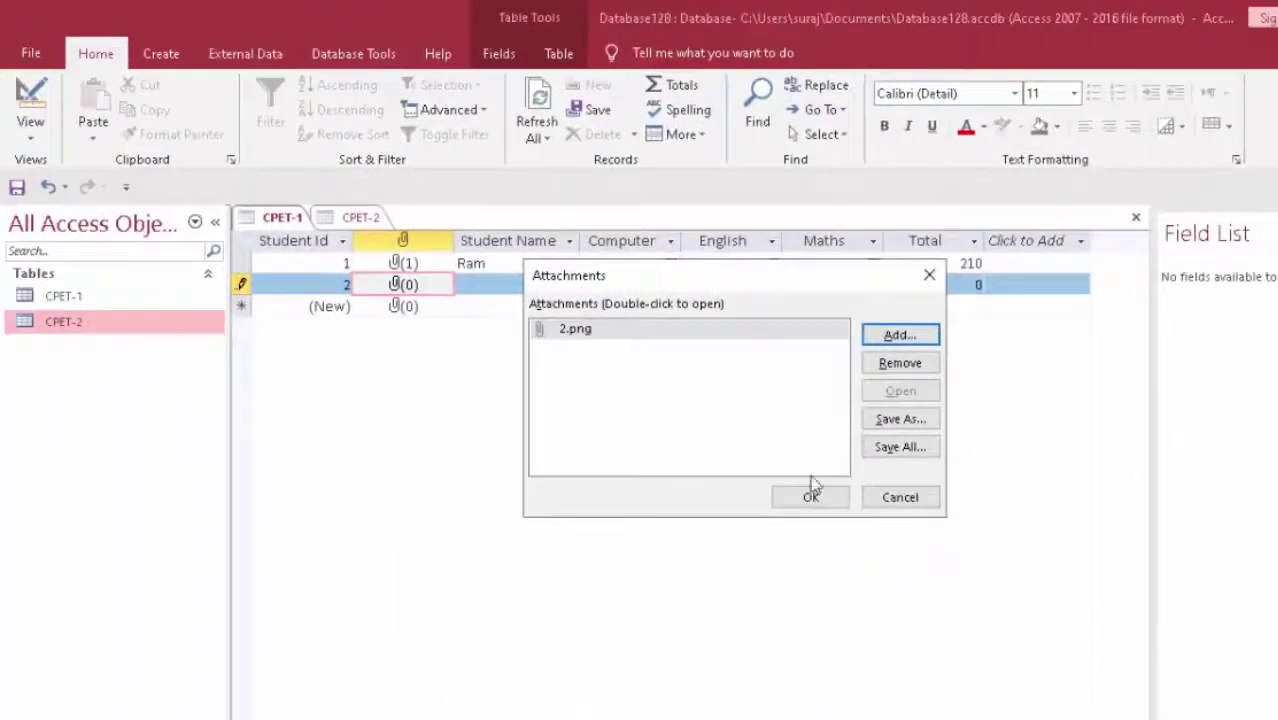
click(811, 494)
Enter the second student's name and marks 55, 45, 78, giving Total 178.
click(511, 291)
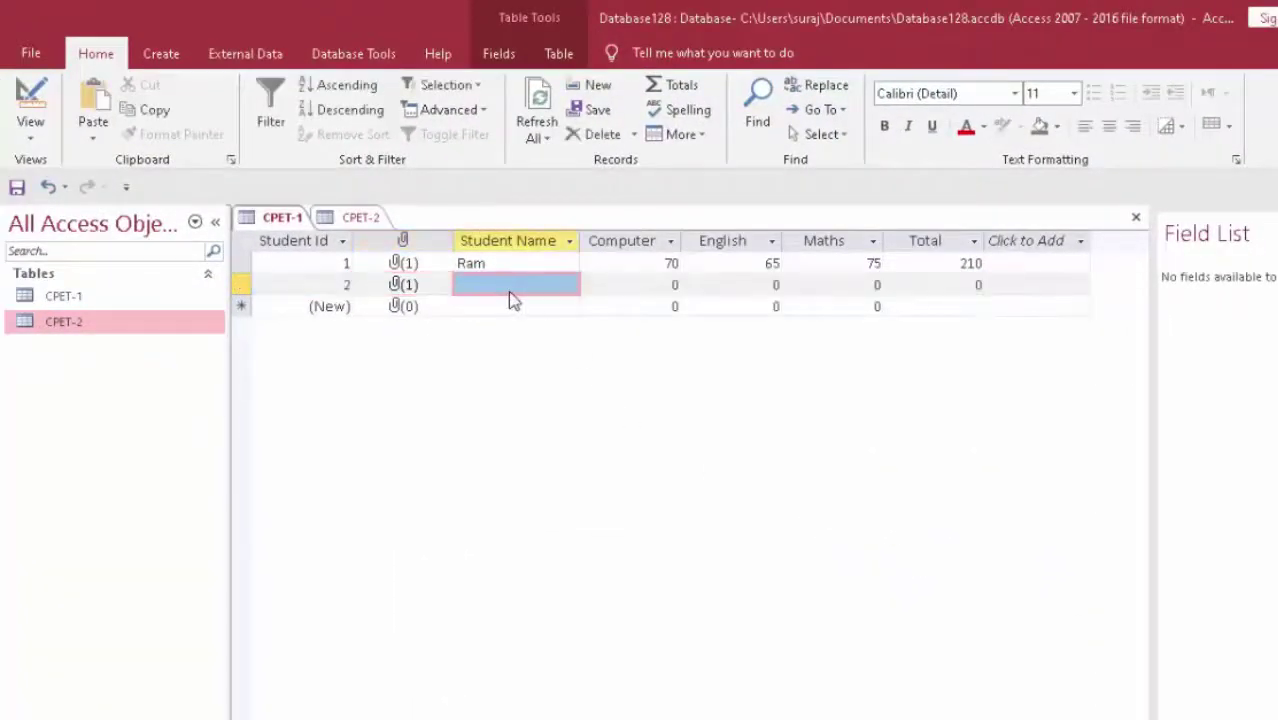
click(516, 287)
text(S)
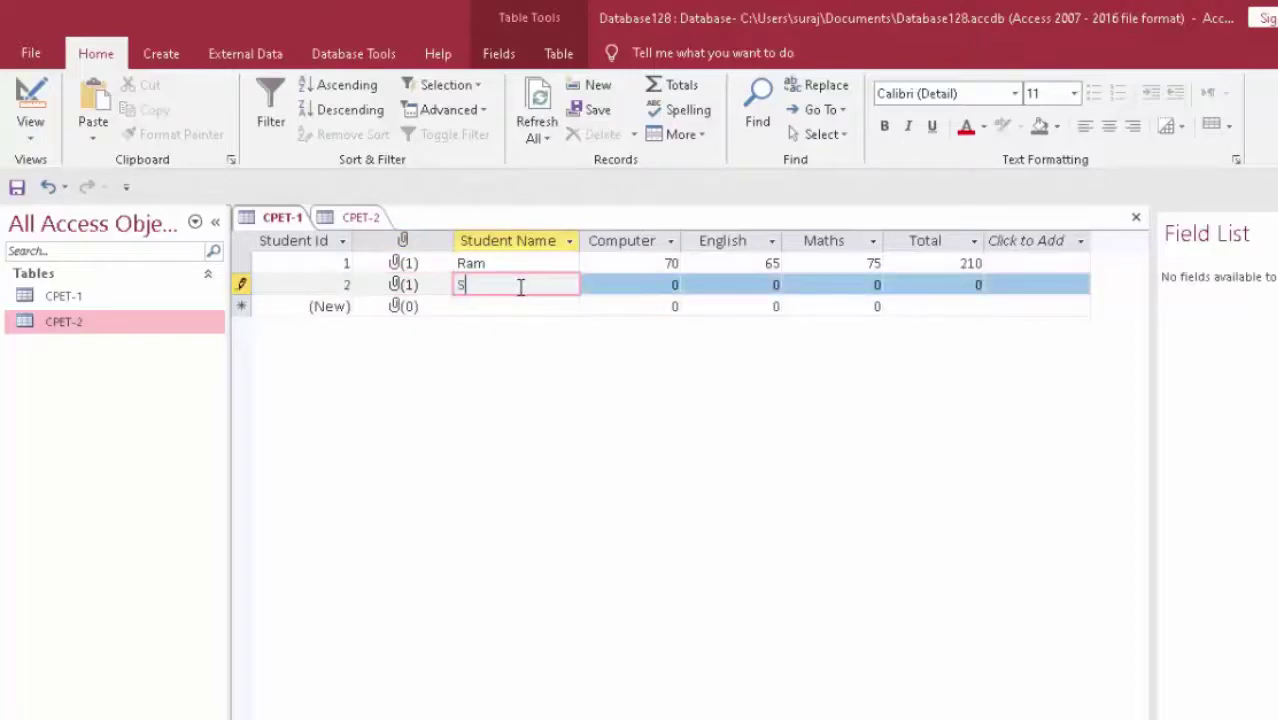
text(hyam)
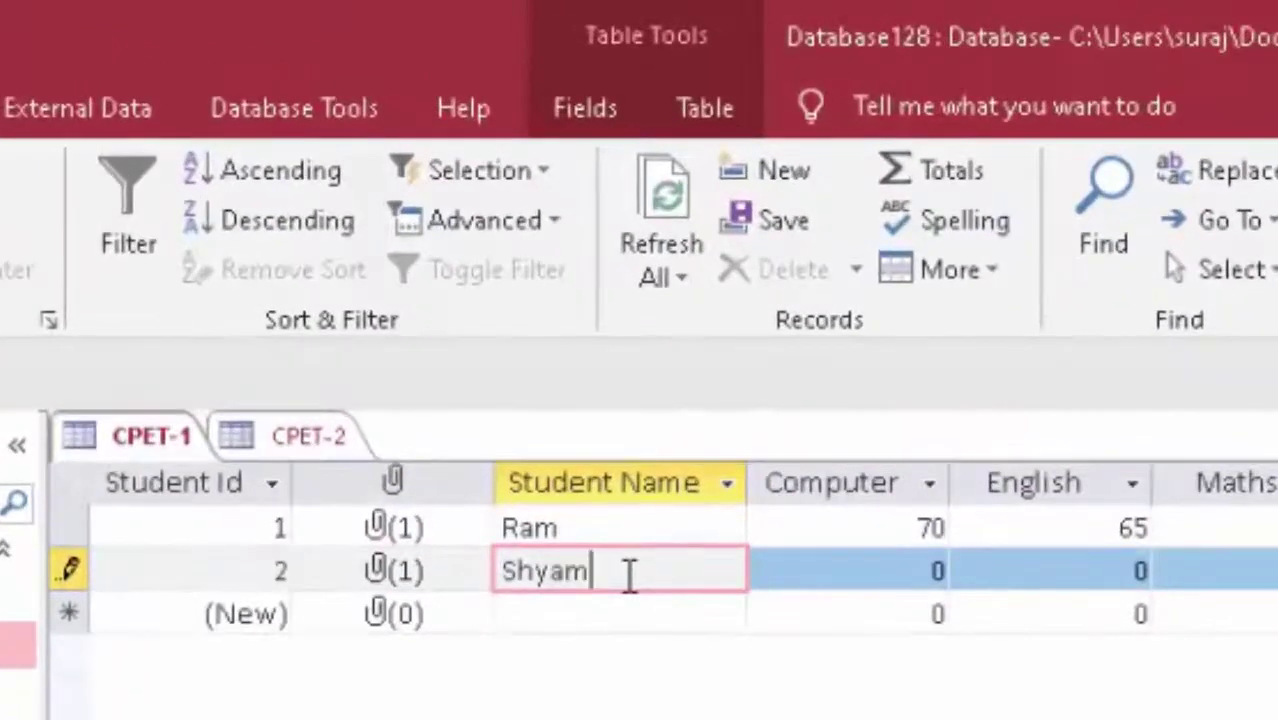
key(Tab)
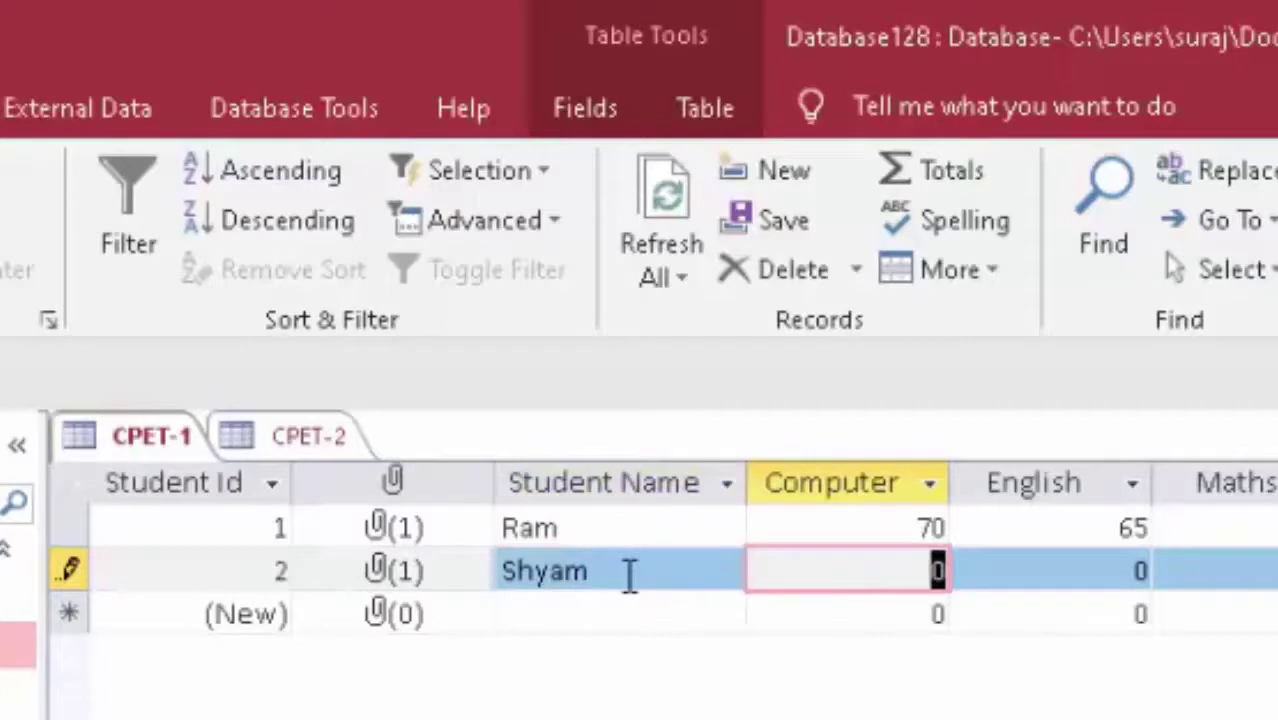
text(55)
key(Tab)
text(45)
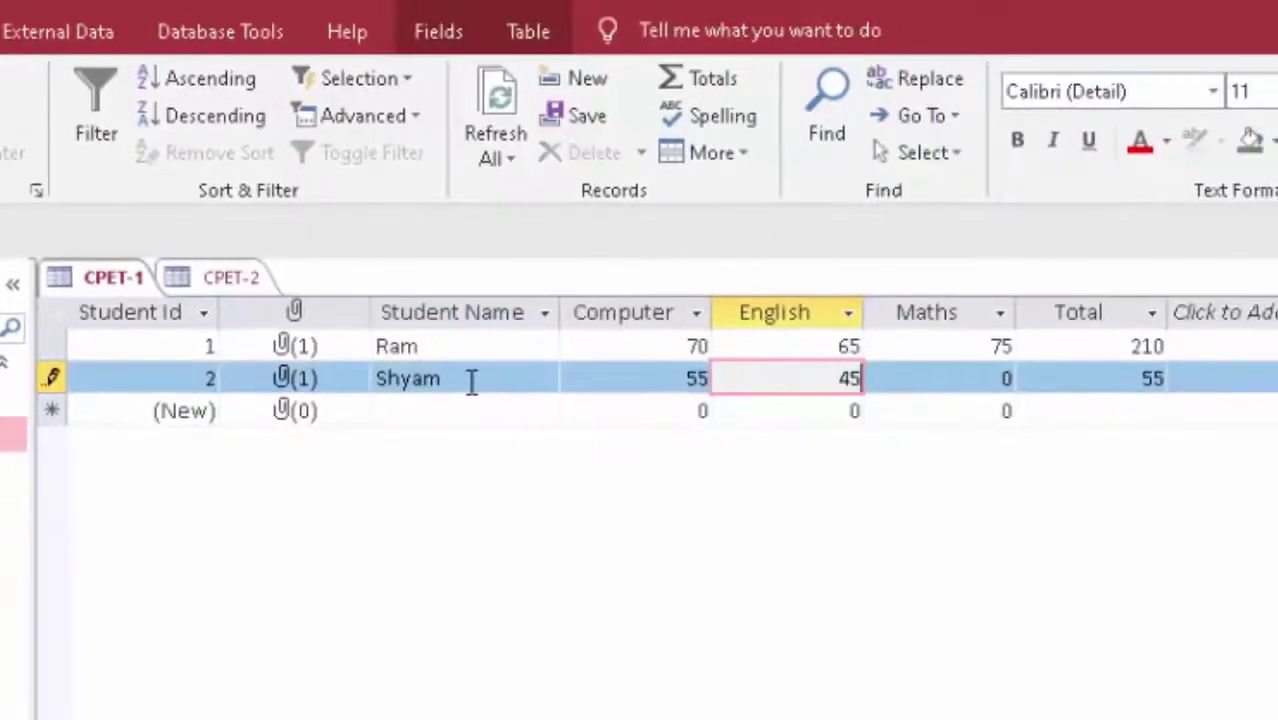
key(Tab)
text(78)
key(Tab)
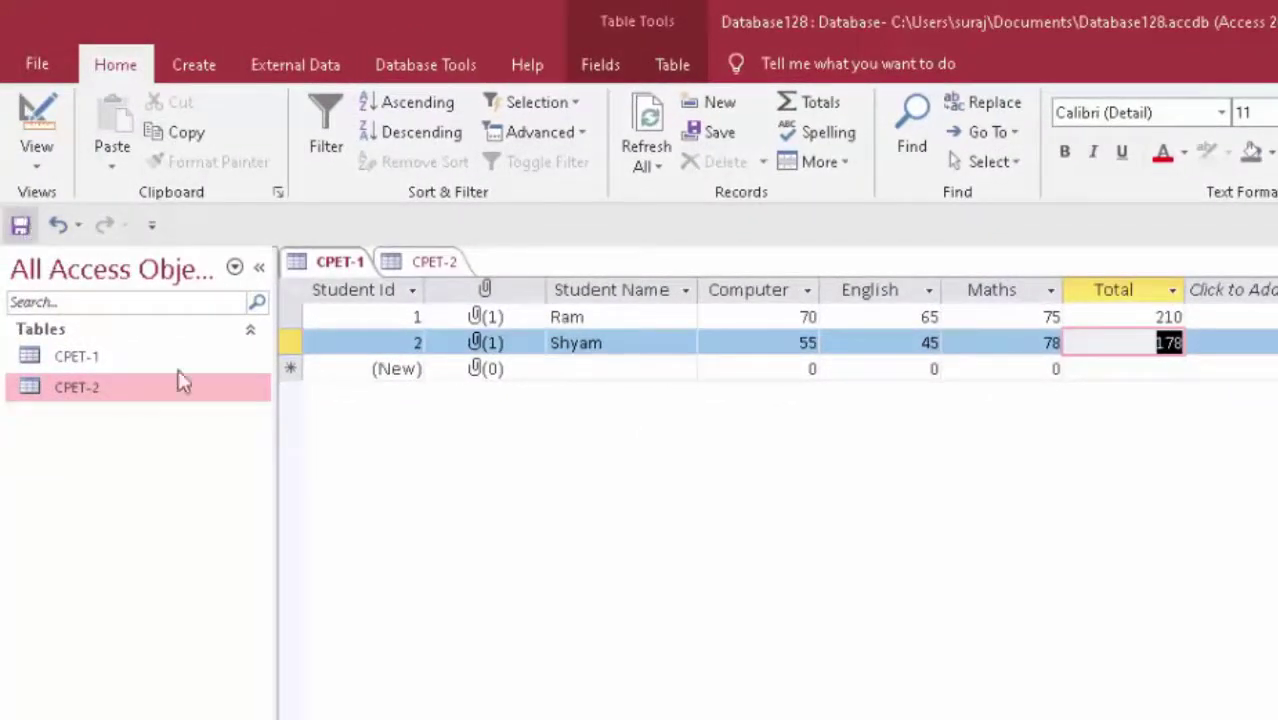
Open the CPET-2 table and attach the Dateadd copy picture to record 111.
double_click(88, 392)
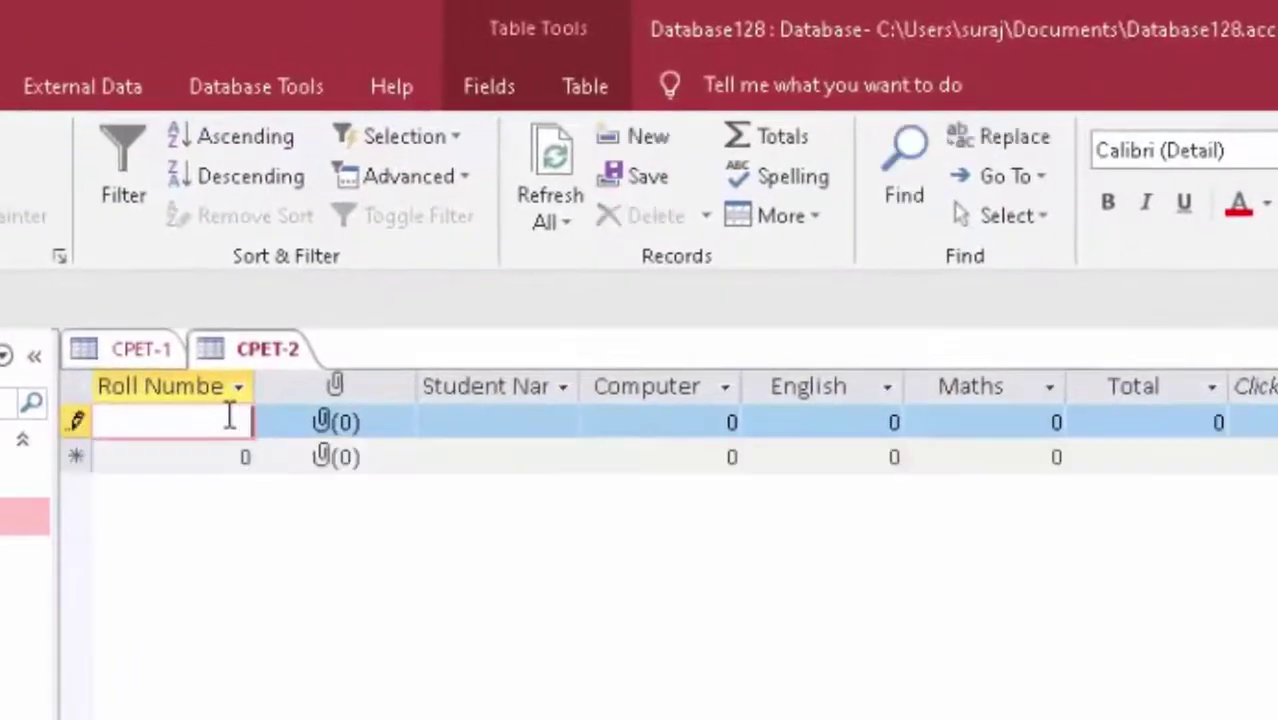
key(Tab)
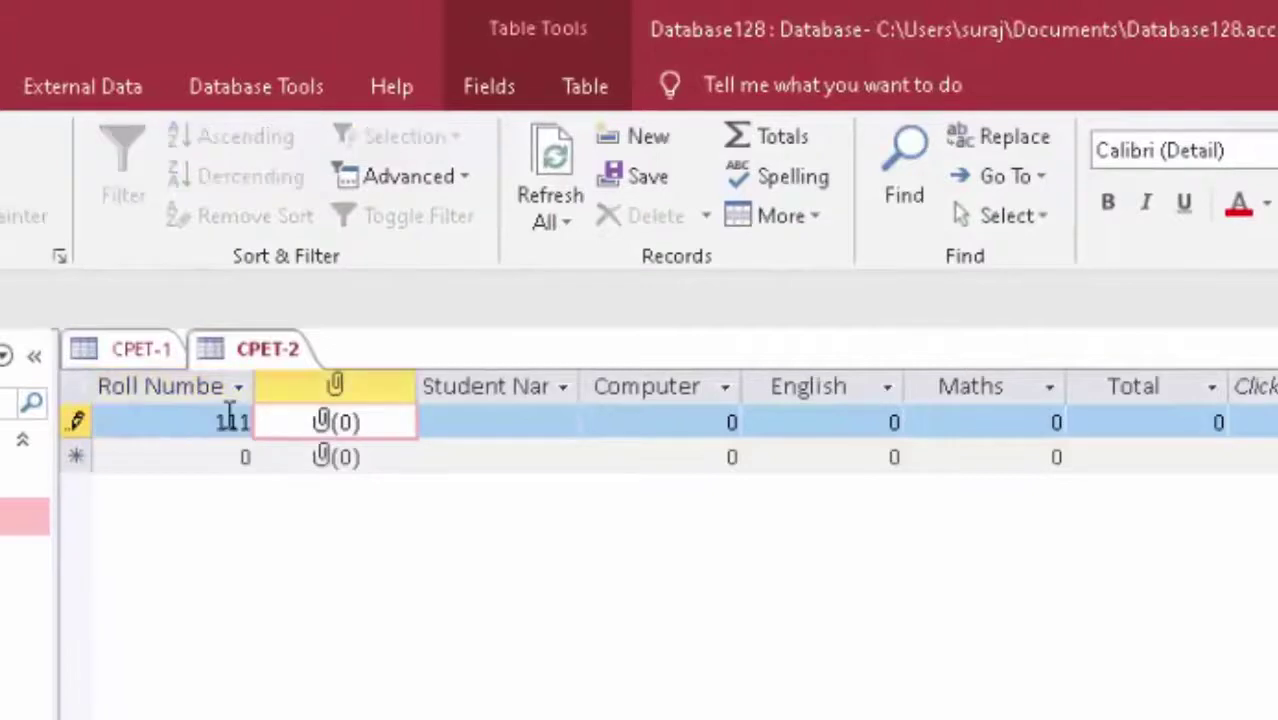
double_click(337, 423)
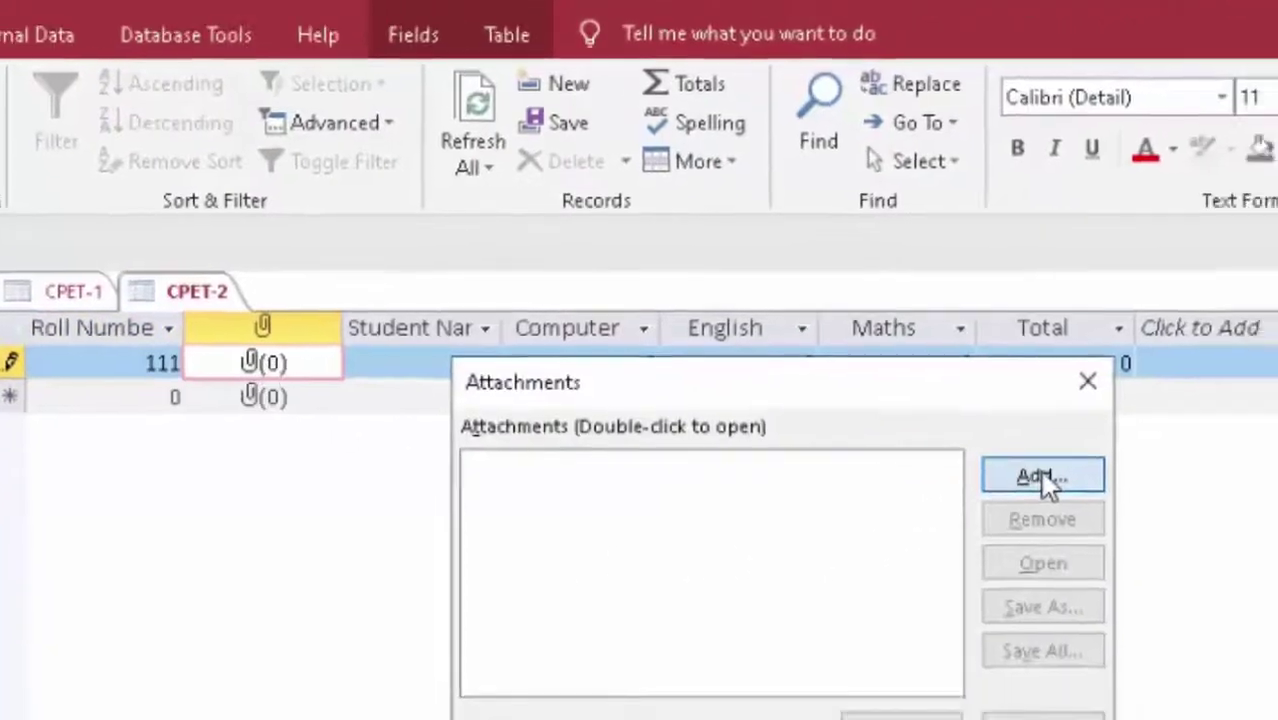
click(1141, 544)
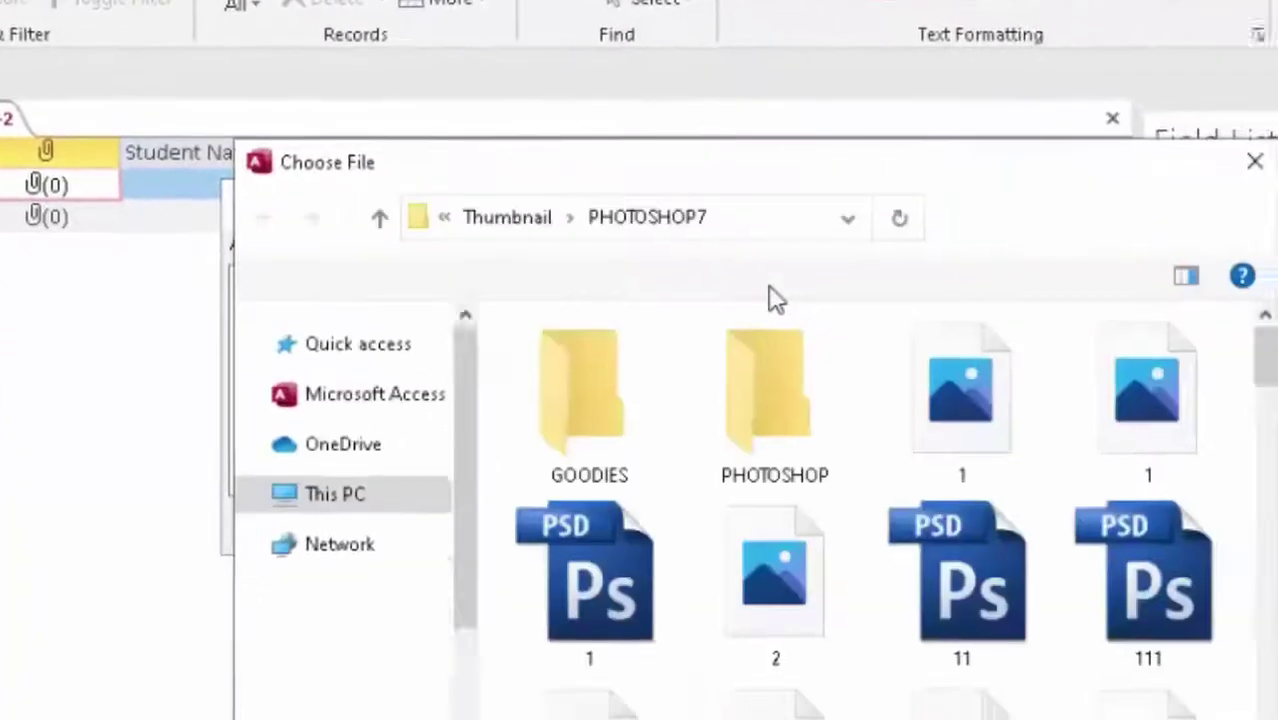
scroll(536, 497, down, 3)
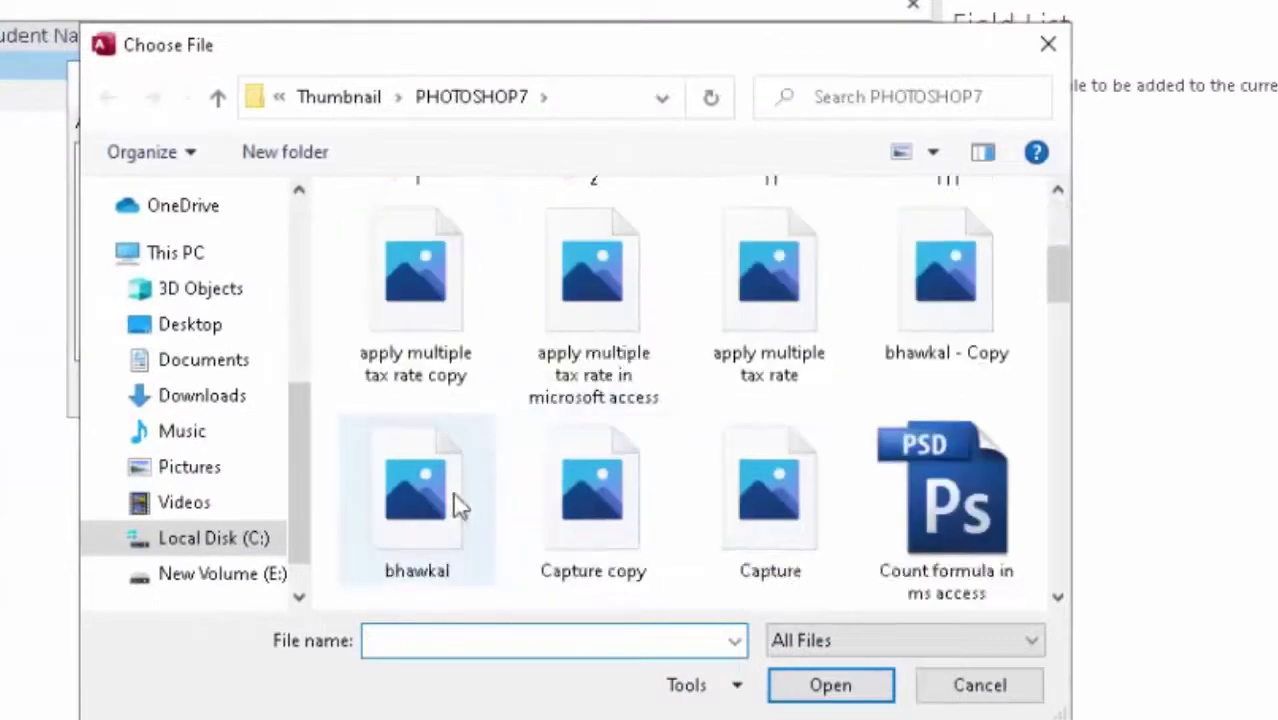
scroll(815, 449, down, 3)
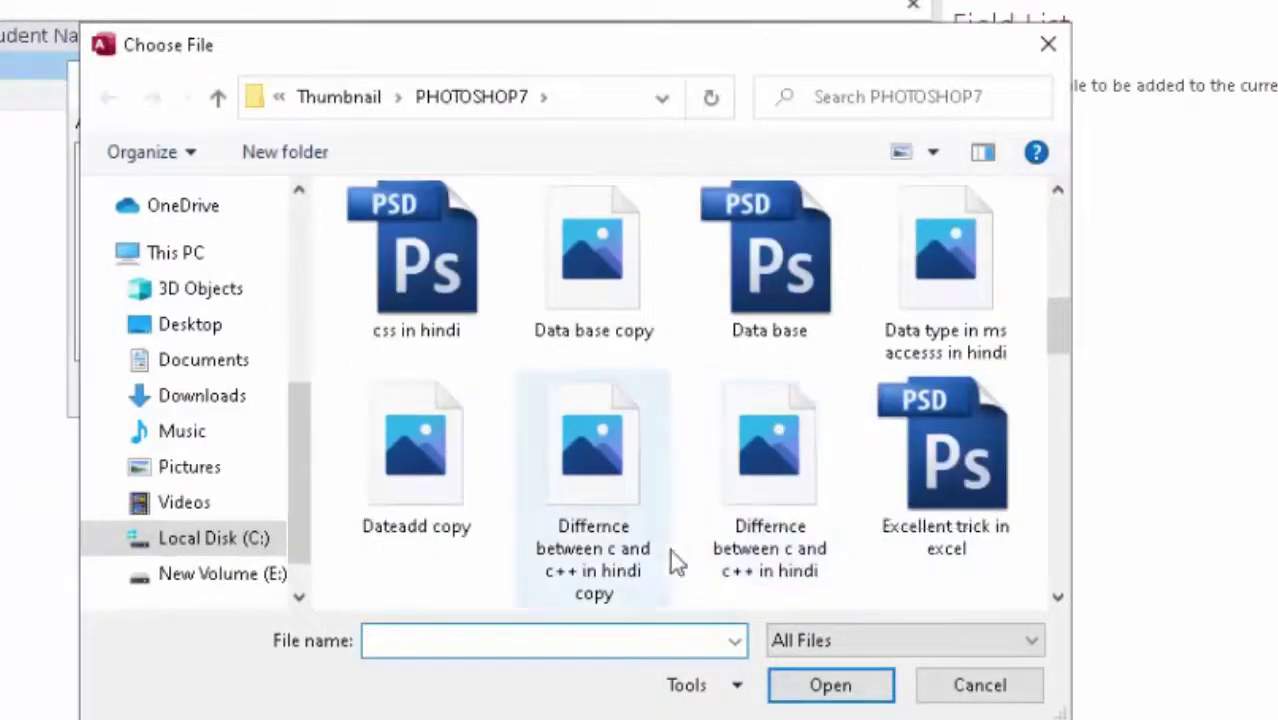
double_click(442, 467)
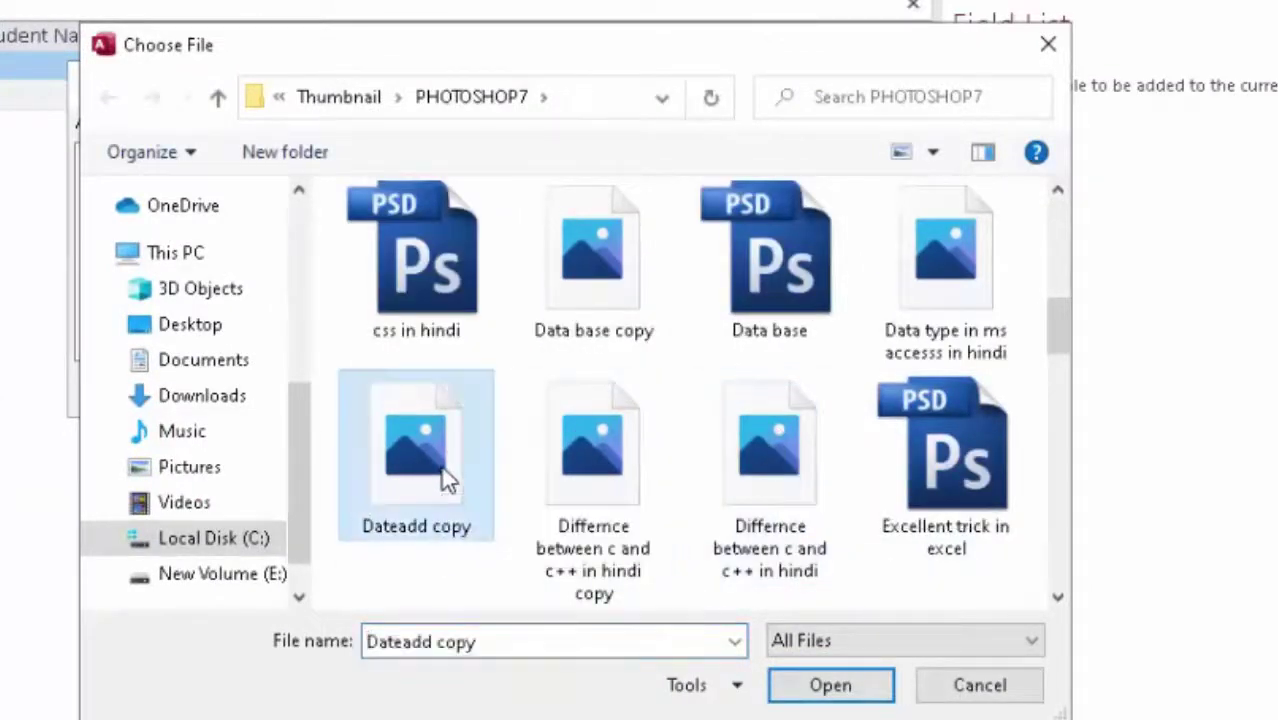
click(464, 390)
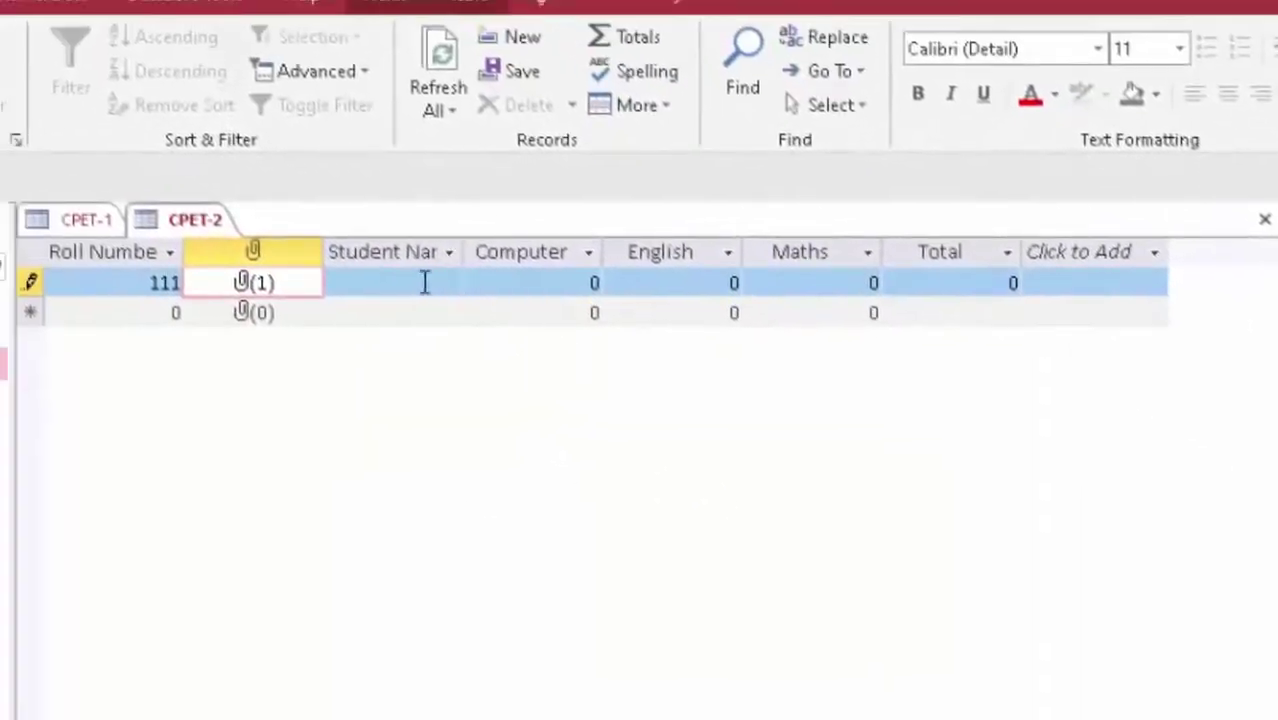
Enter record 111's student name and marks 70, 89 and 89.
click(425, 283)
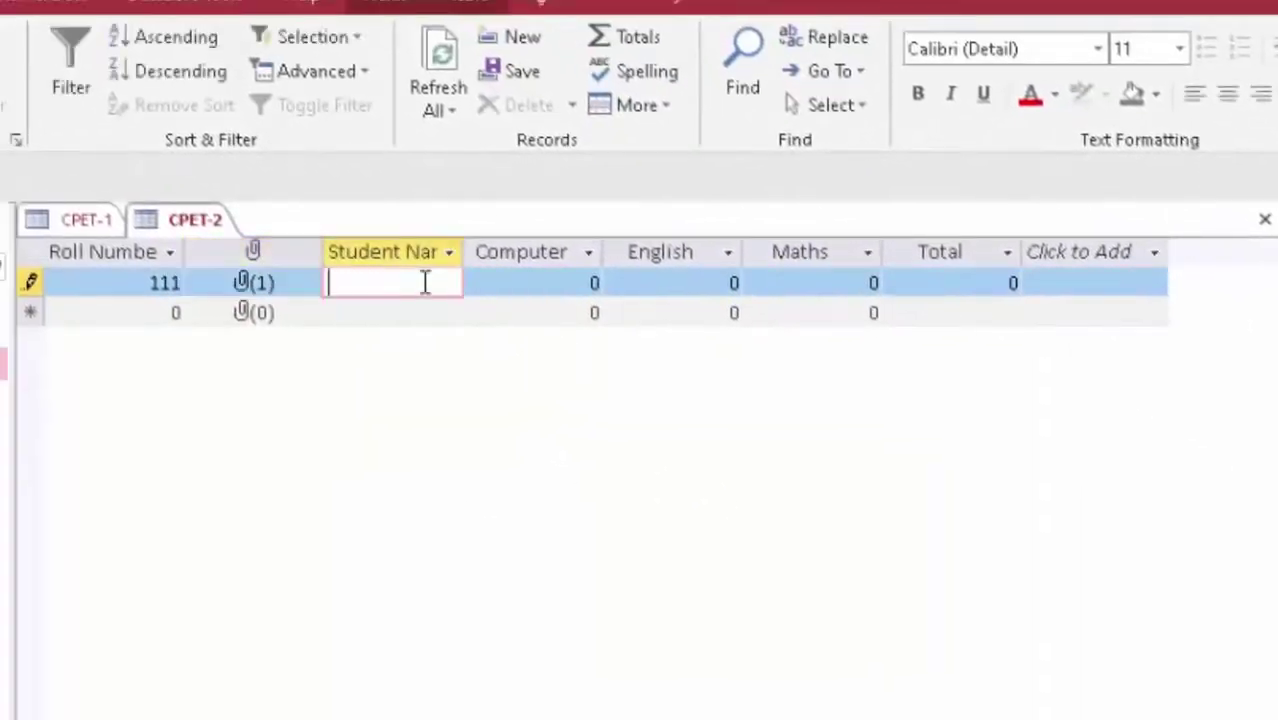
text(Ram)
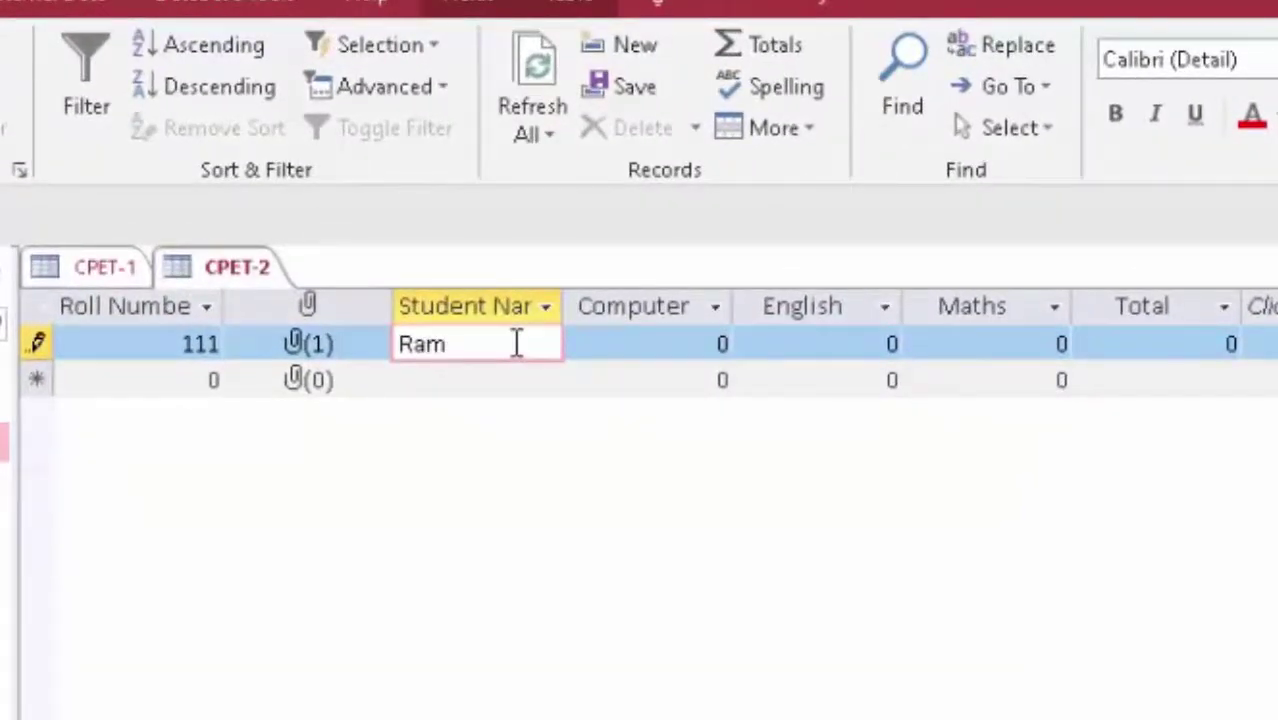
key(Tab)
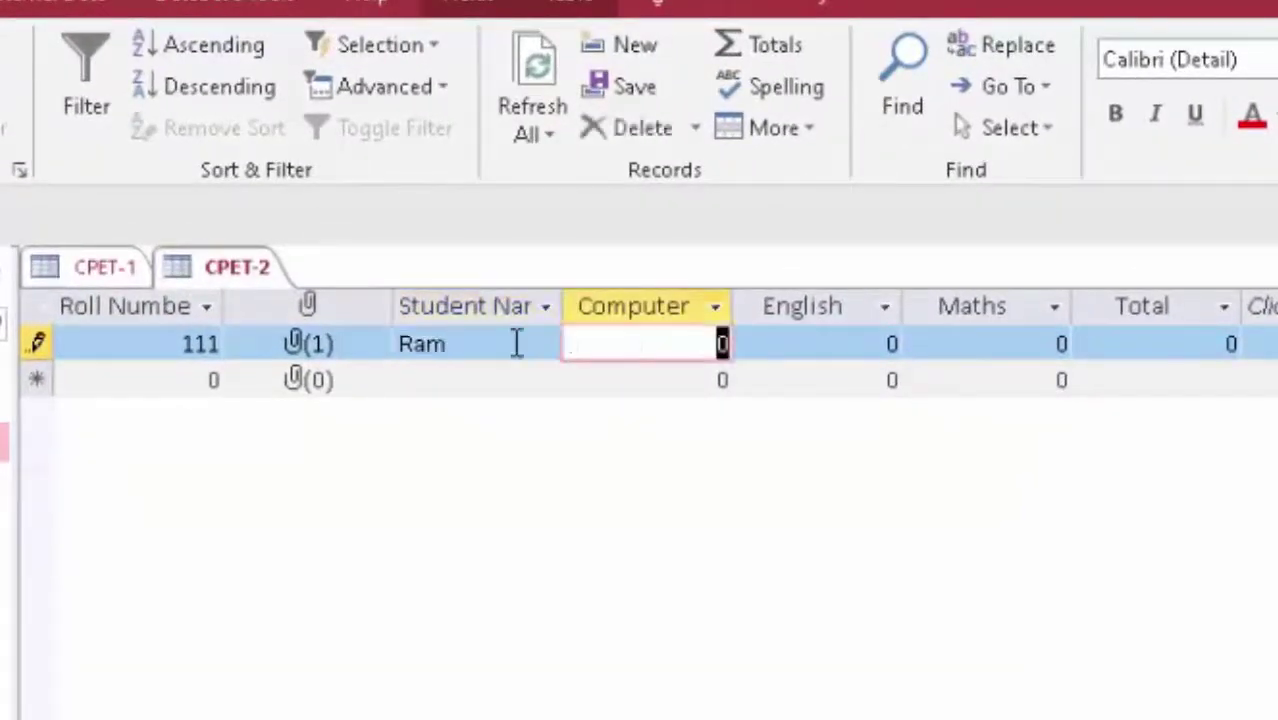
text(70)
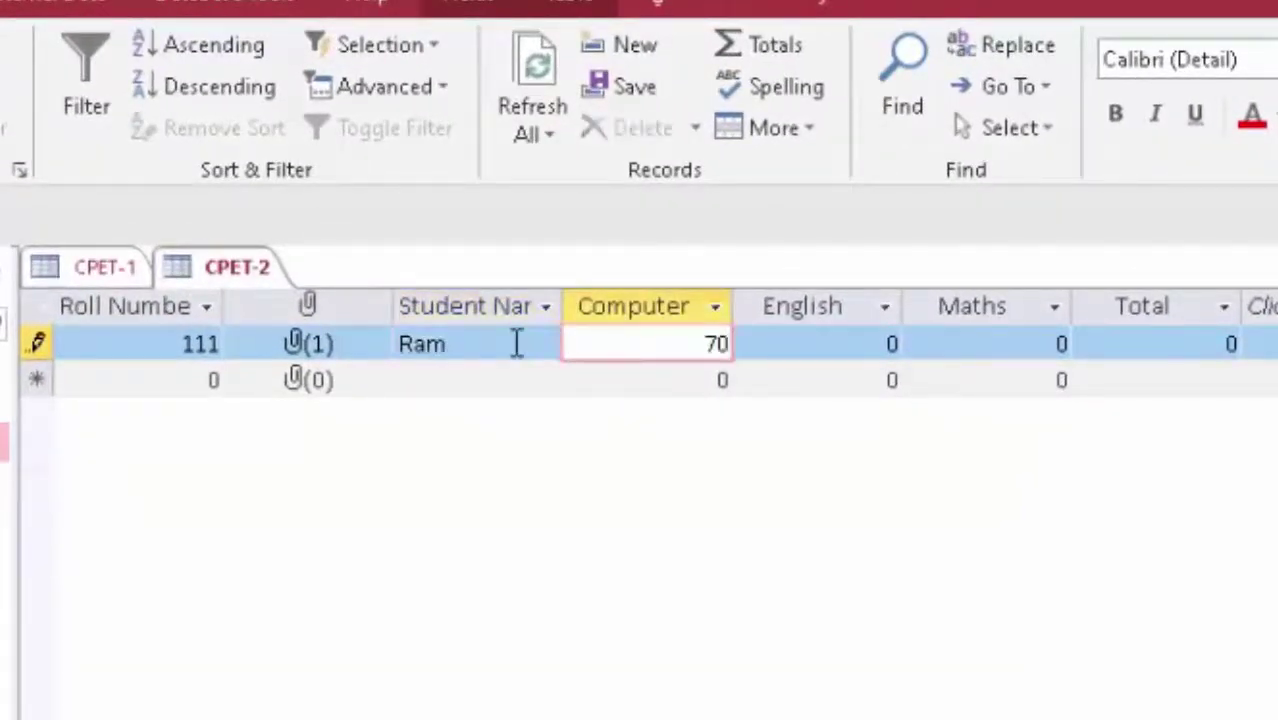
key(Tab)
text(89)
key(Tab)
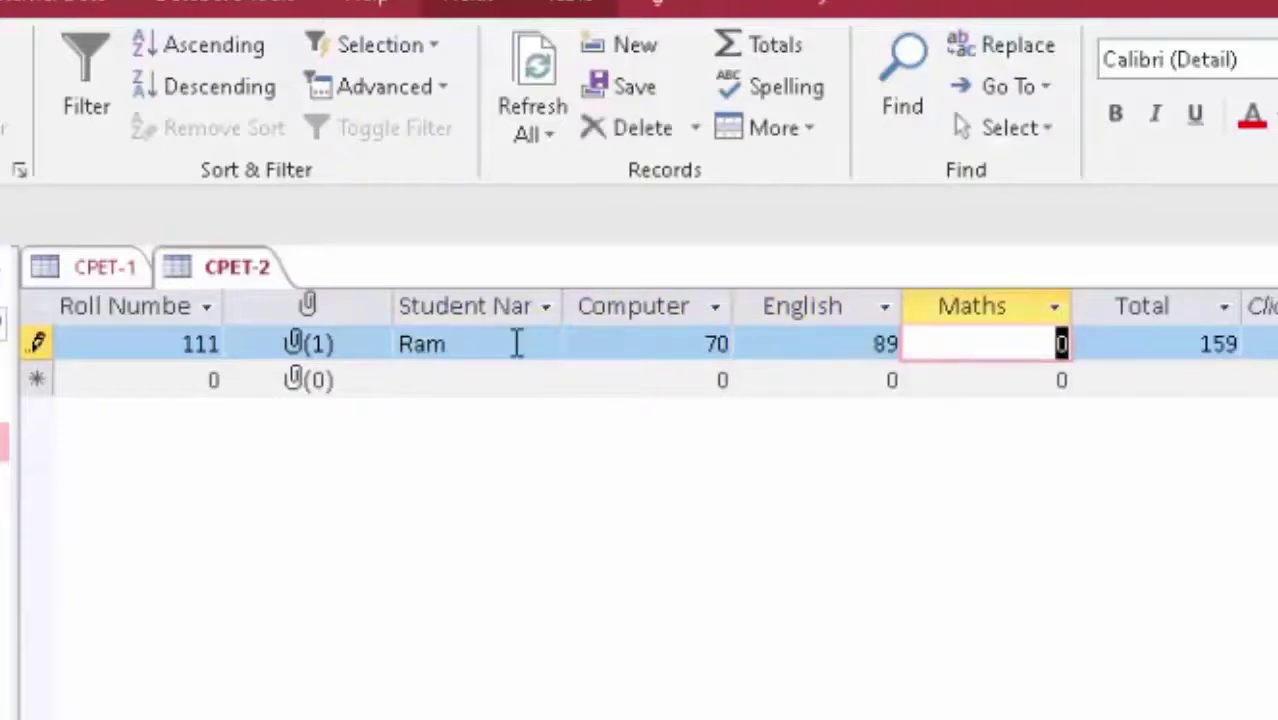
text(89)
key(Tab)
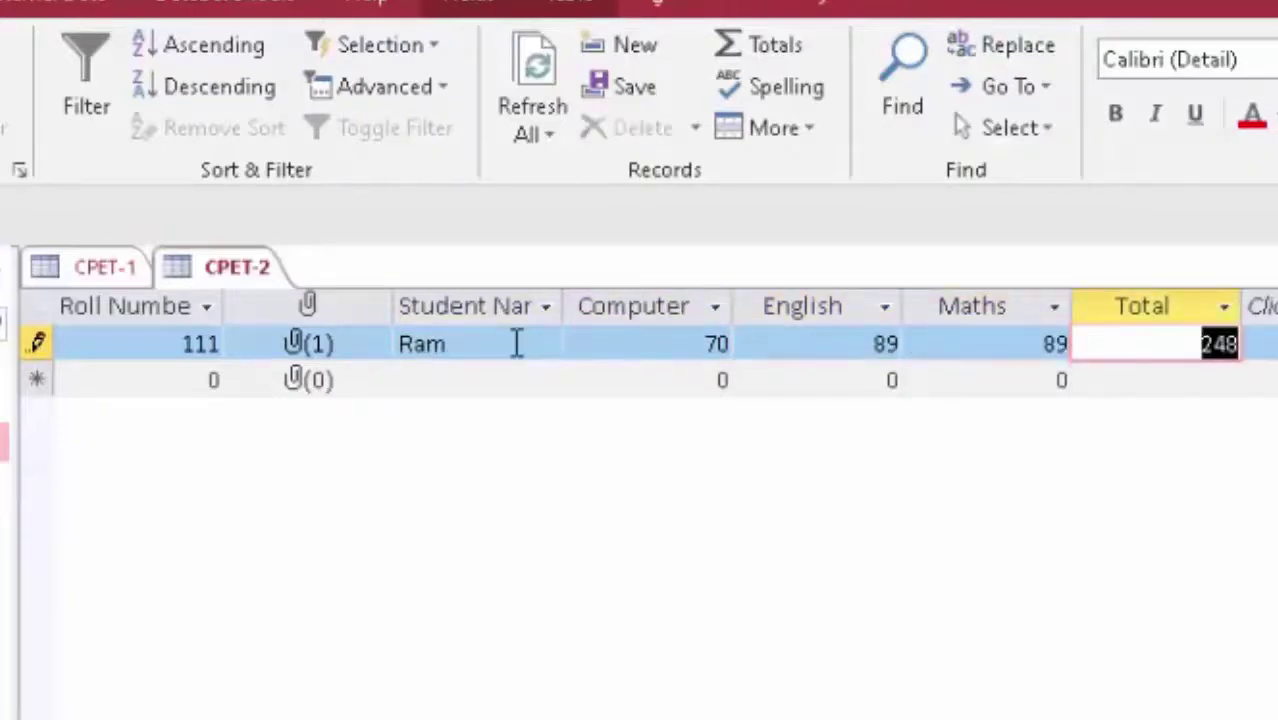
Add new record 112 and attach its photo file.
click(210, 381)
key(BackSpace)
text(112)
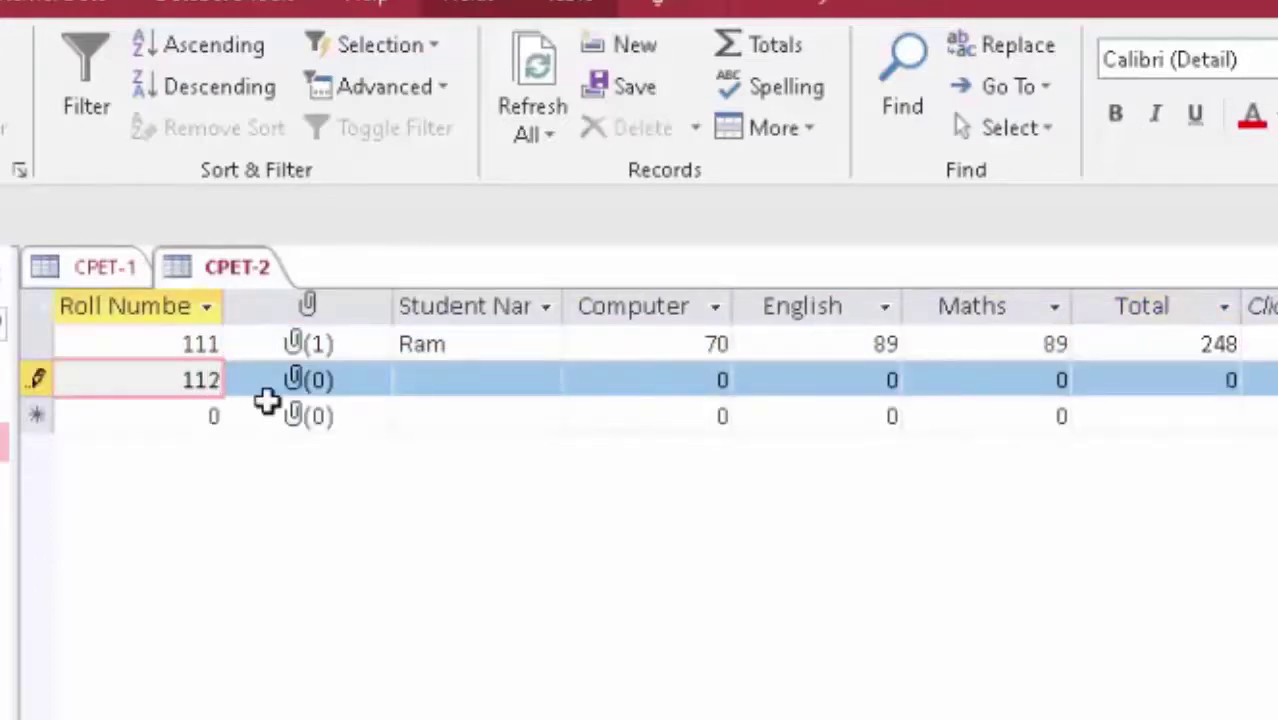
key(Tab)
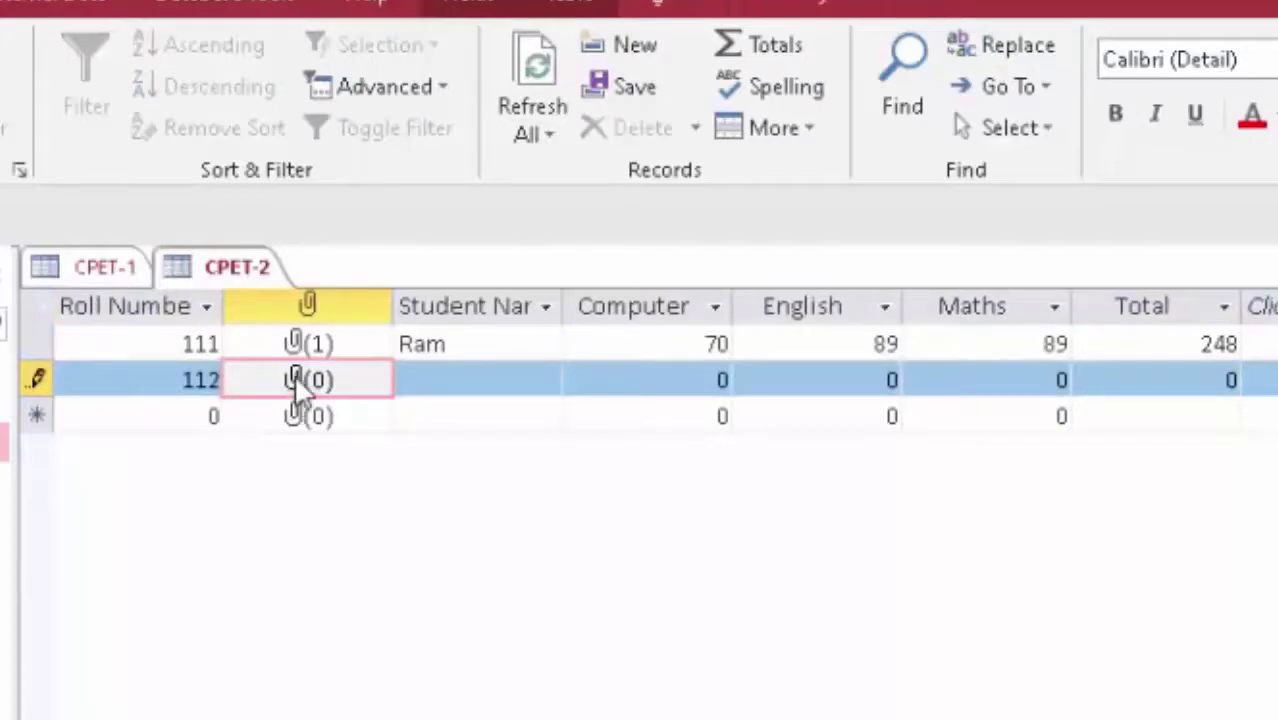
double_click(300, 386)
click(1132, 461)
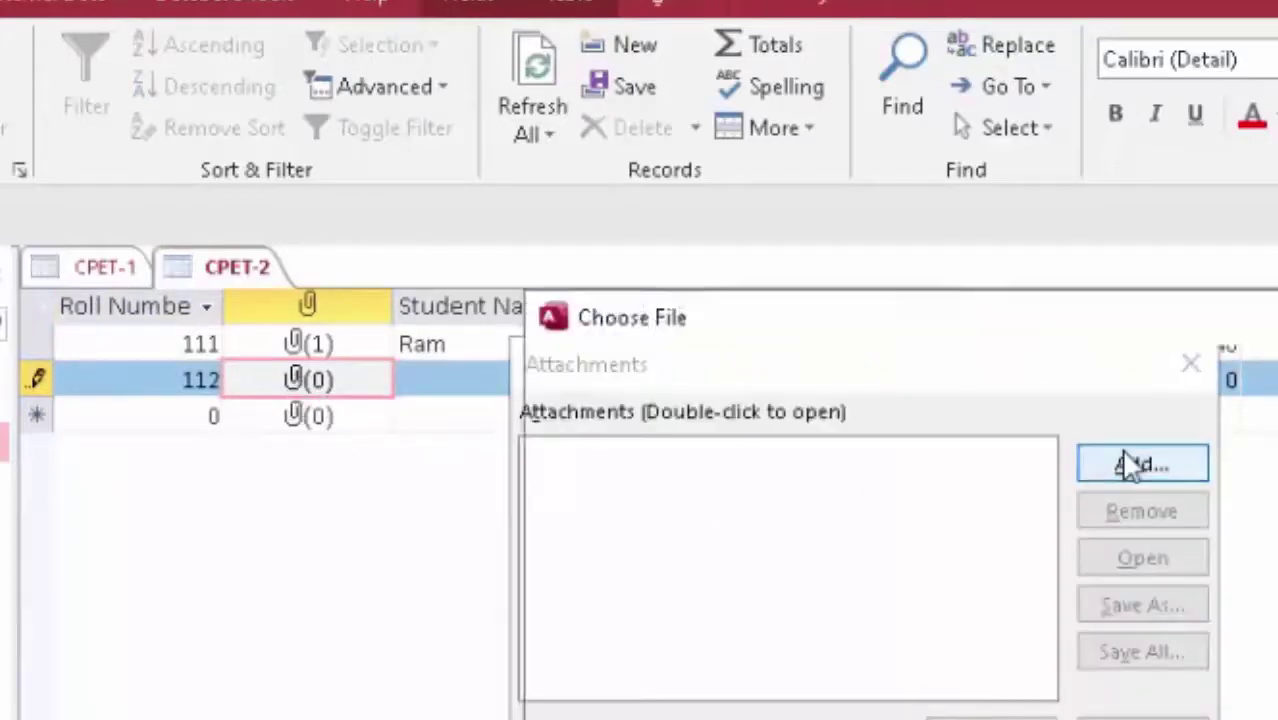
scroll(820, 568, down, 5)
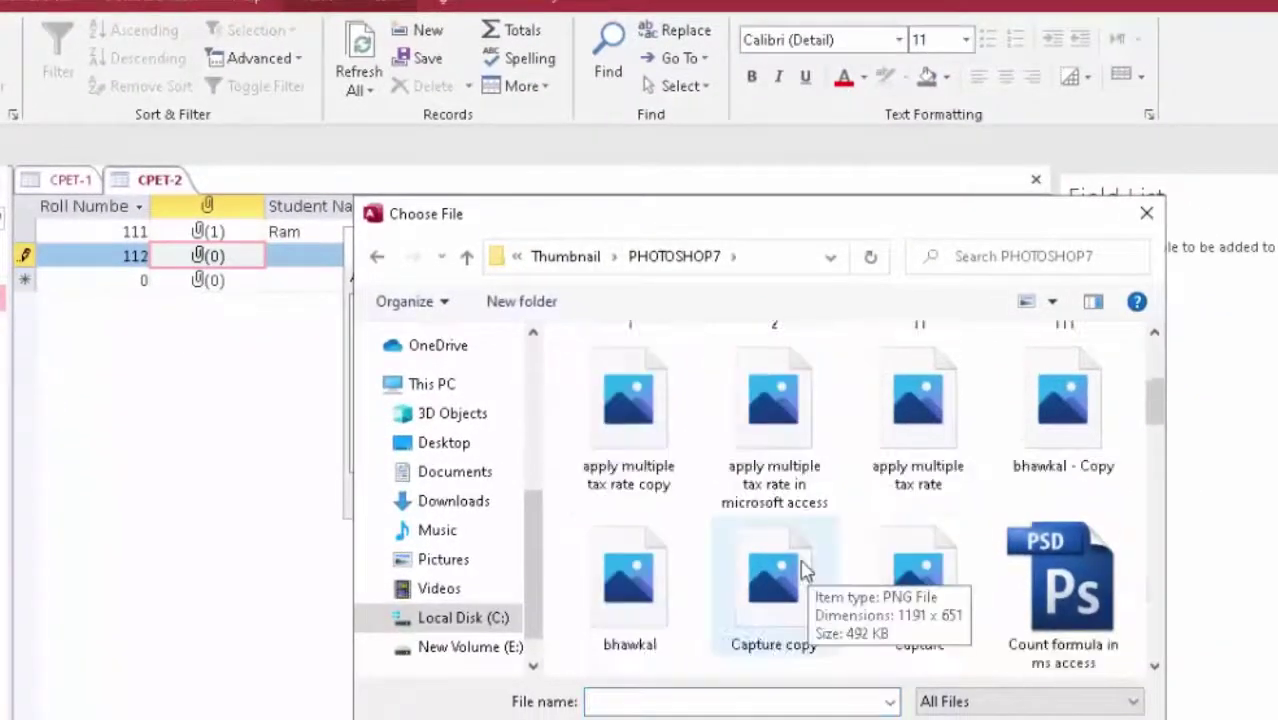
scroll(820, 568, down, 5)
scroll(820, 568, down, 5)
scroll(804, 558, down, 3)
scroll(804, 556, down, 5)
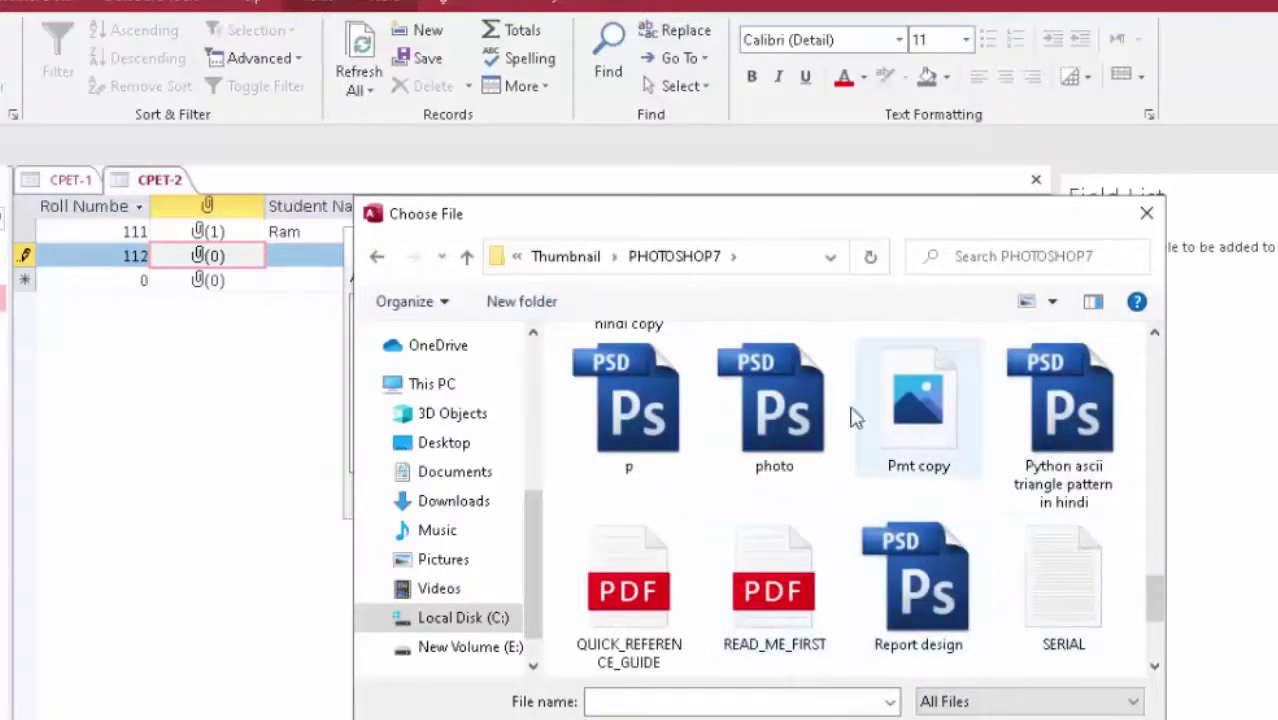
click(768, 415)
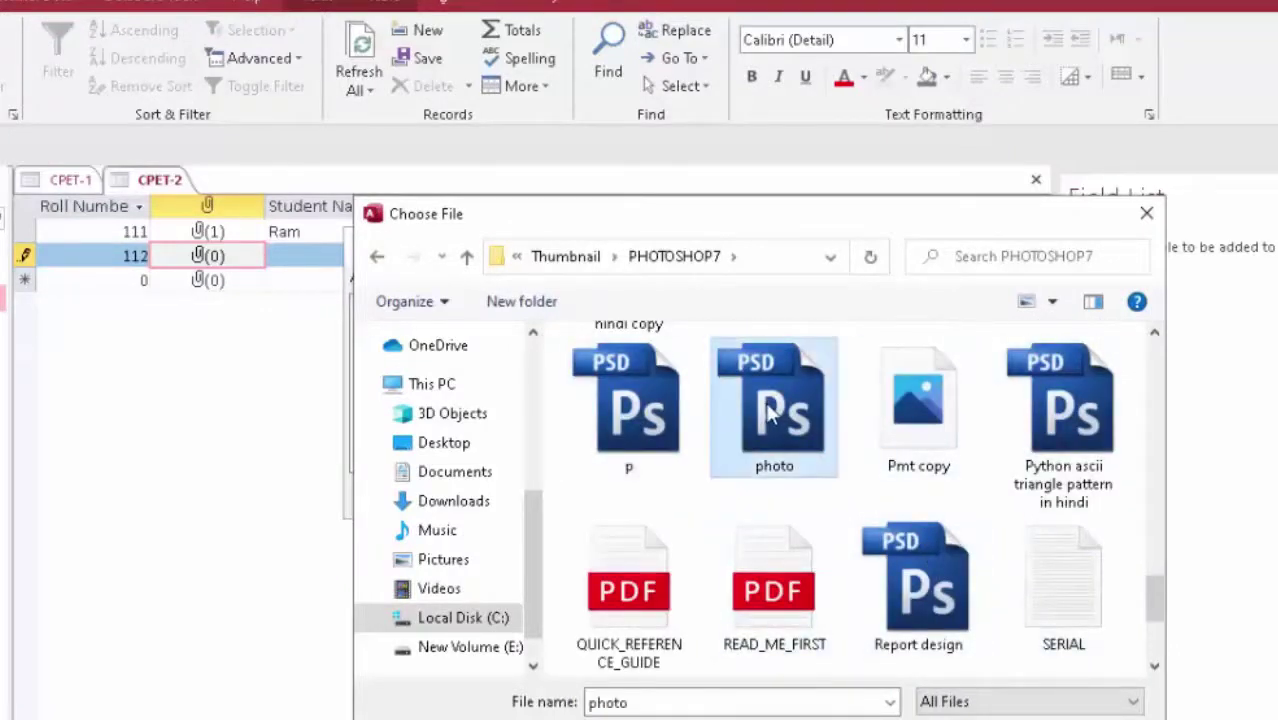
double_click(768, 415)
click(680, 494)
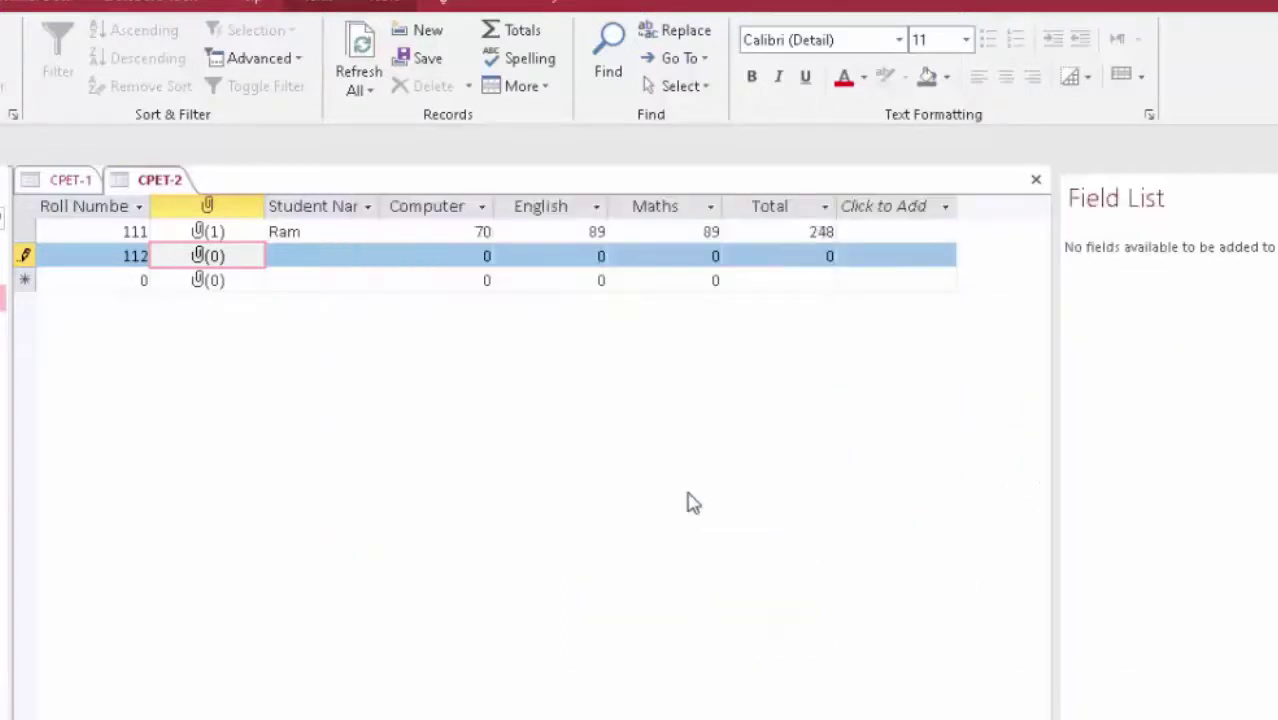
Fill record 112's name and marks 55, 67, 88 for a total of 210.
click(286, 255)
text(Shyam)
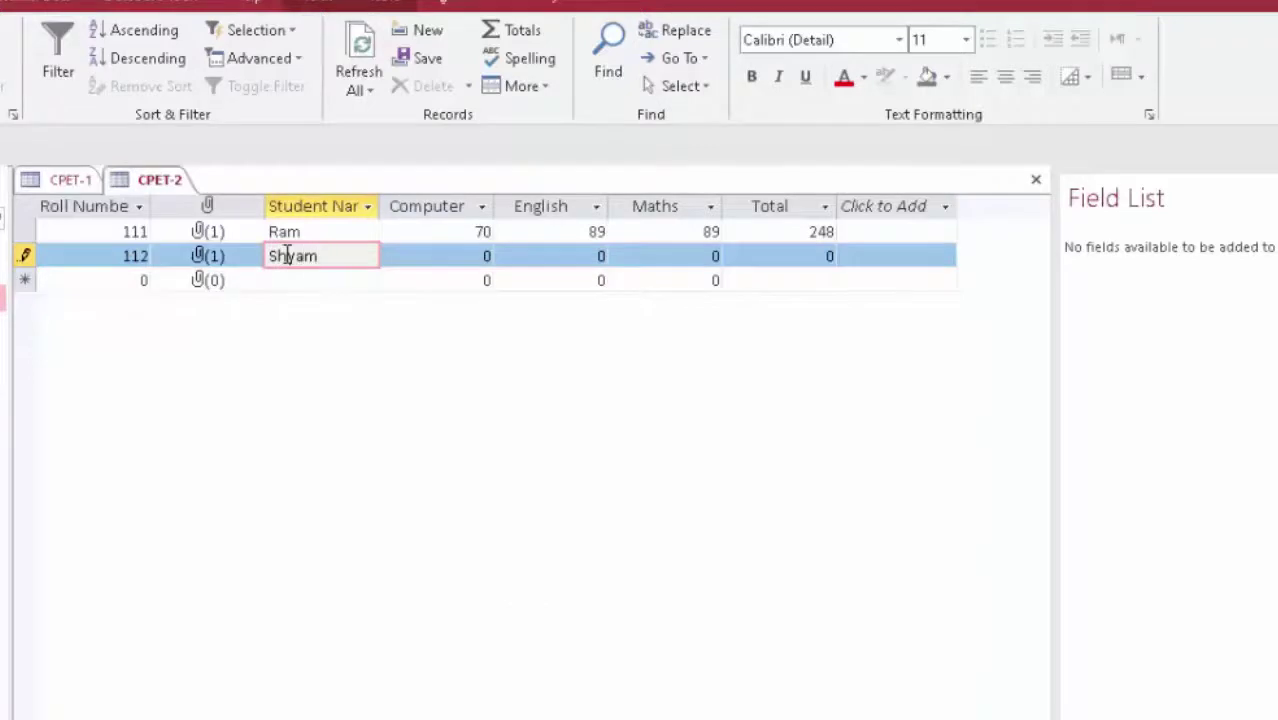
key(Tab)
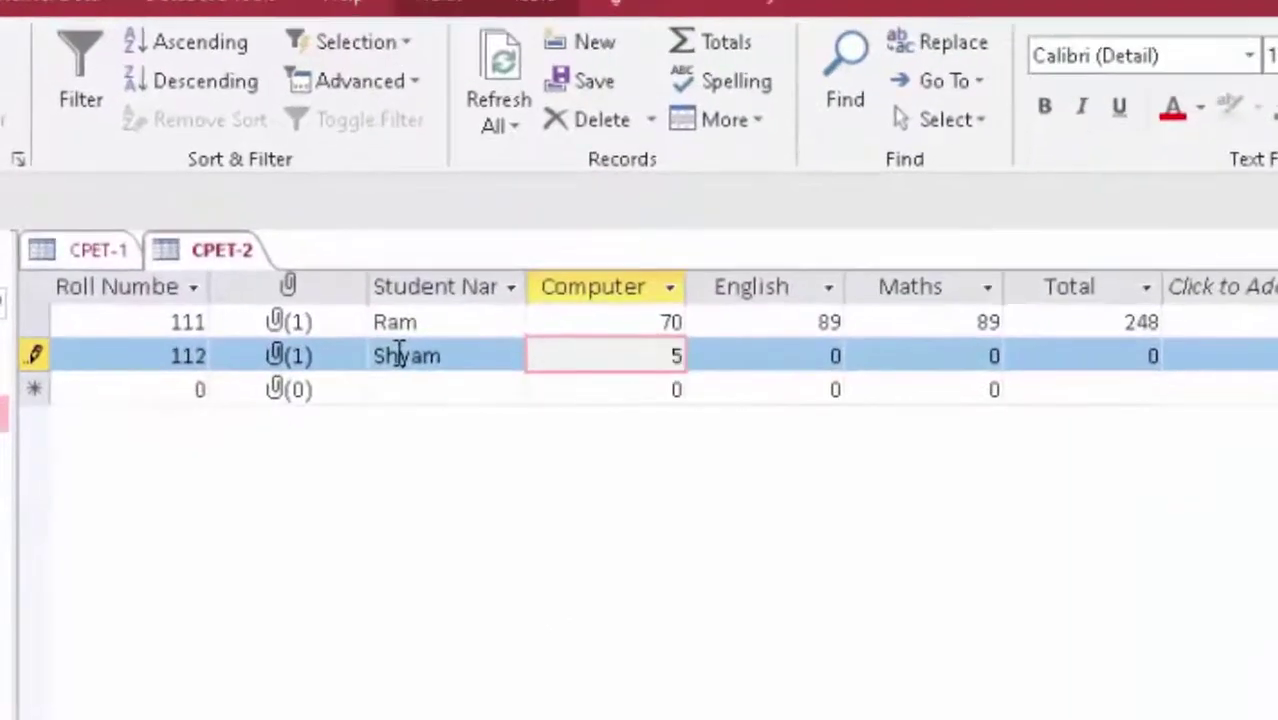
text(5)
key(Tab)
text(67)
key(Tab)
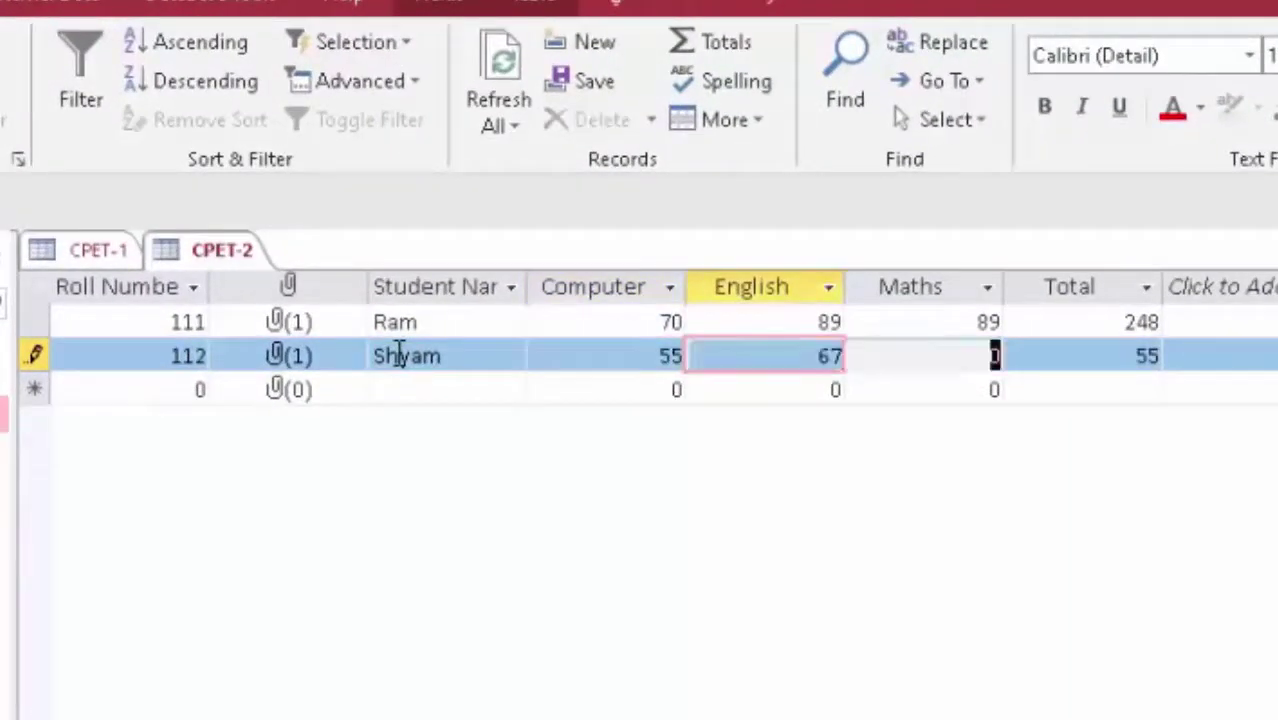
text(88)
key(Tab)
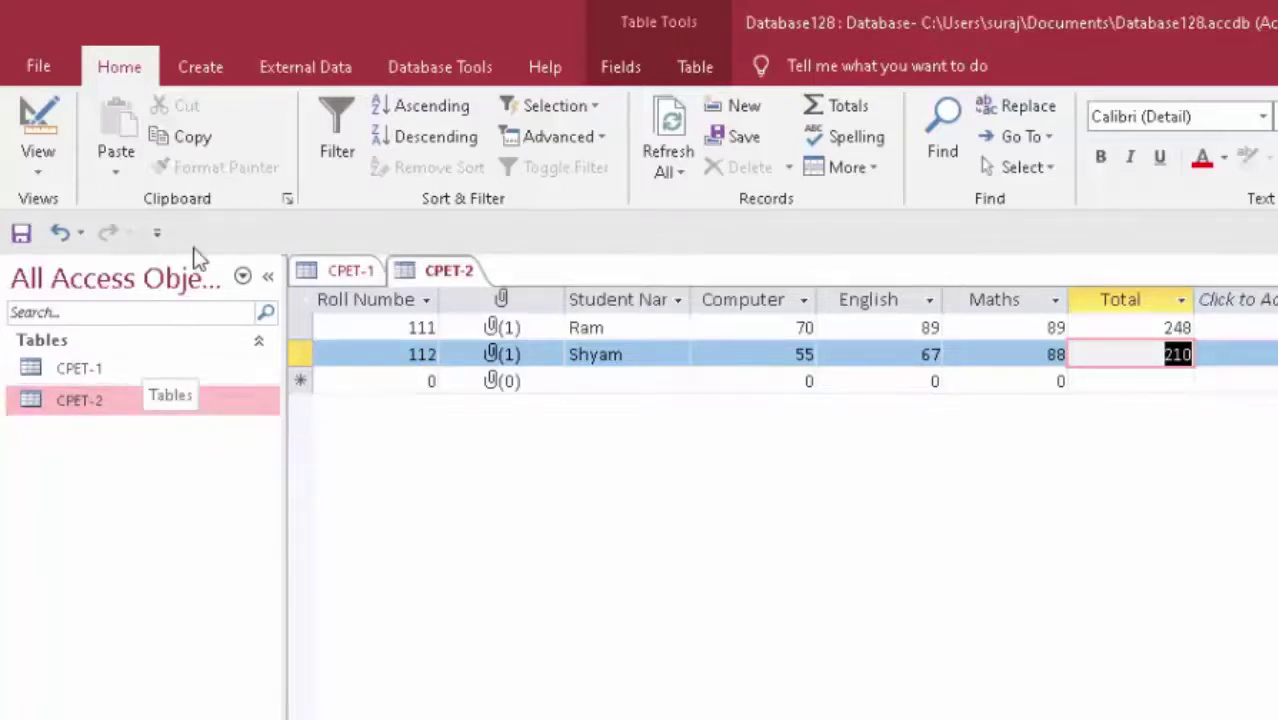
Start a blank query design containing the CPET-1 and CPET-2 tables.
click(203, 80)
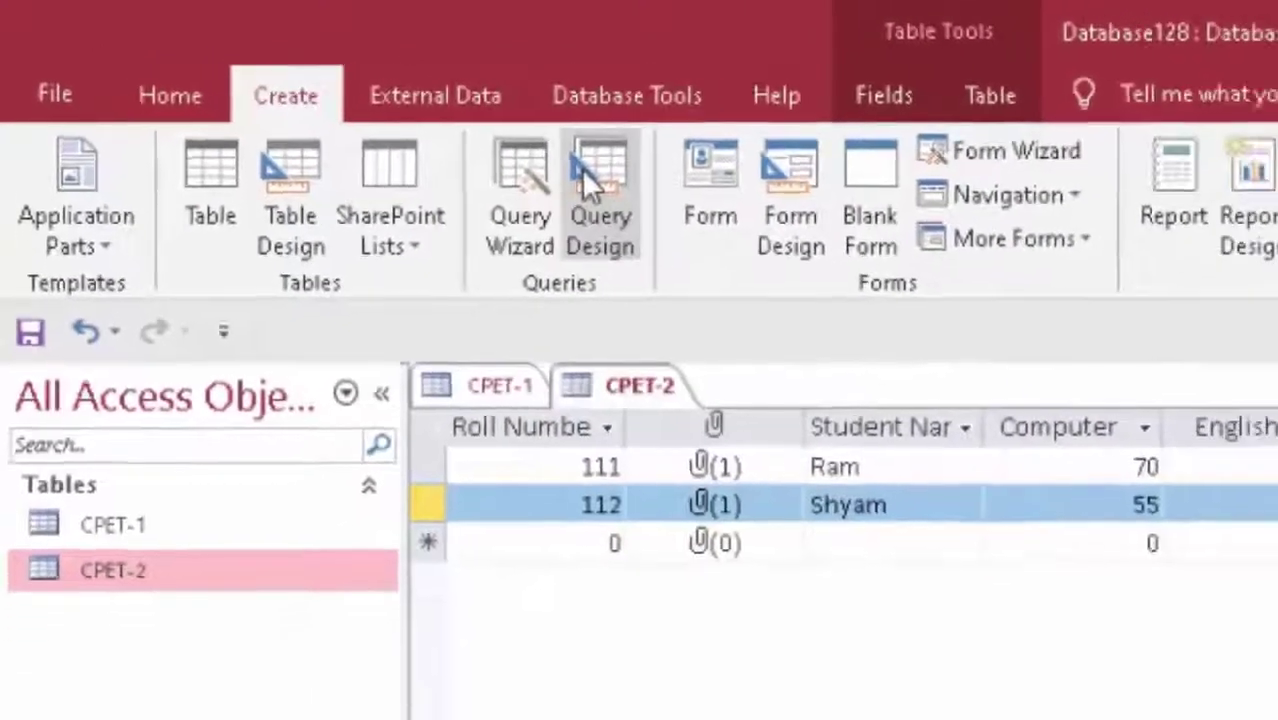
click(583, 170)
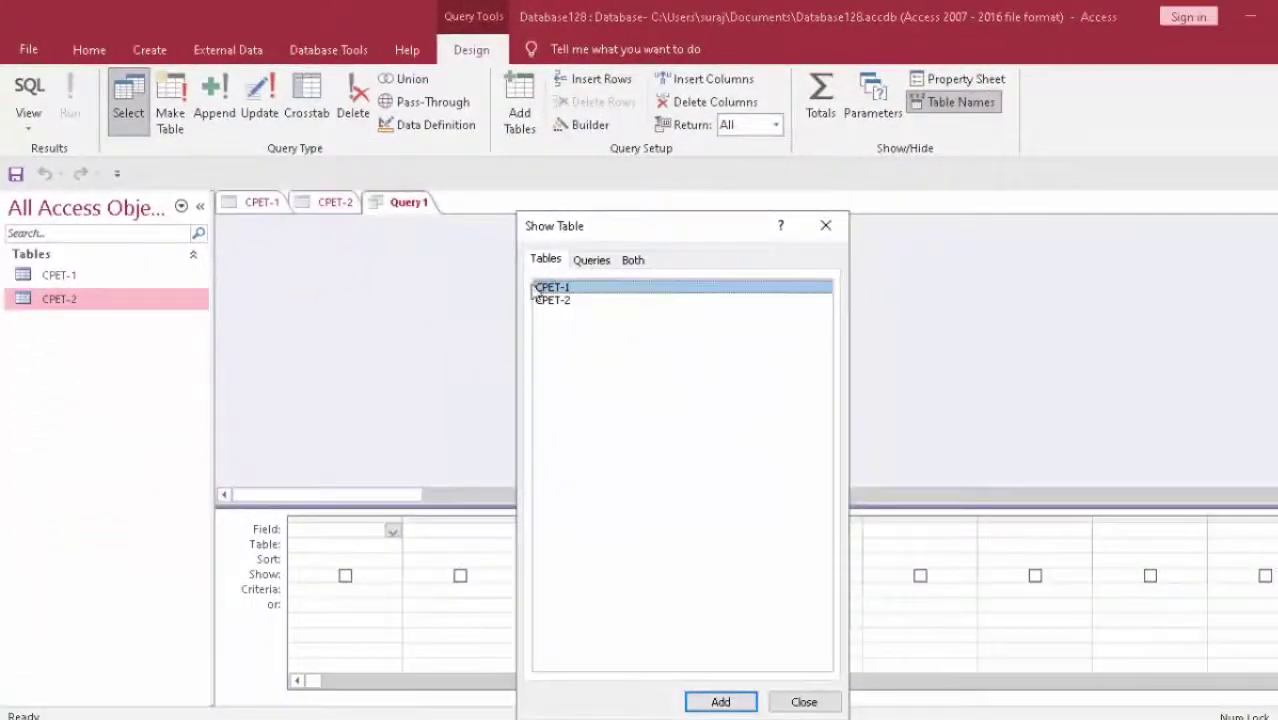
click(716, 701)
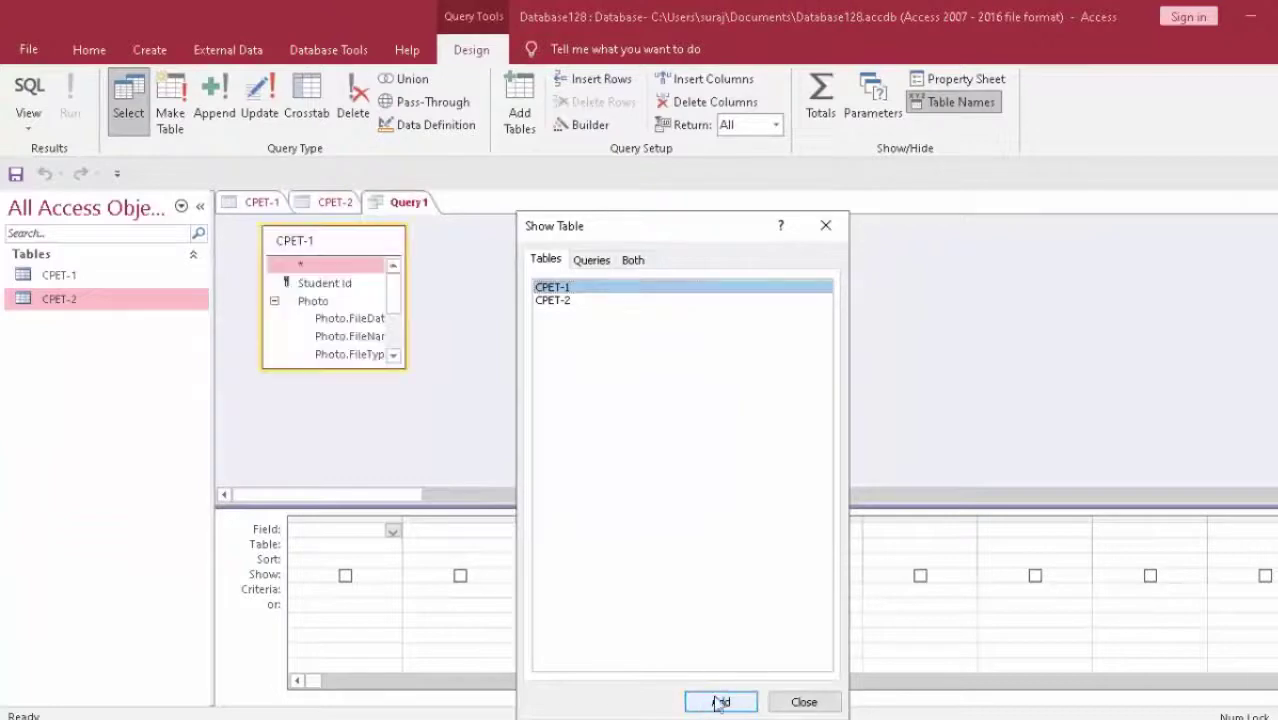
click(570, 301)
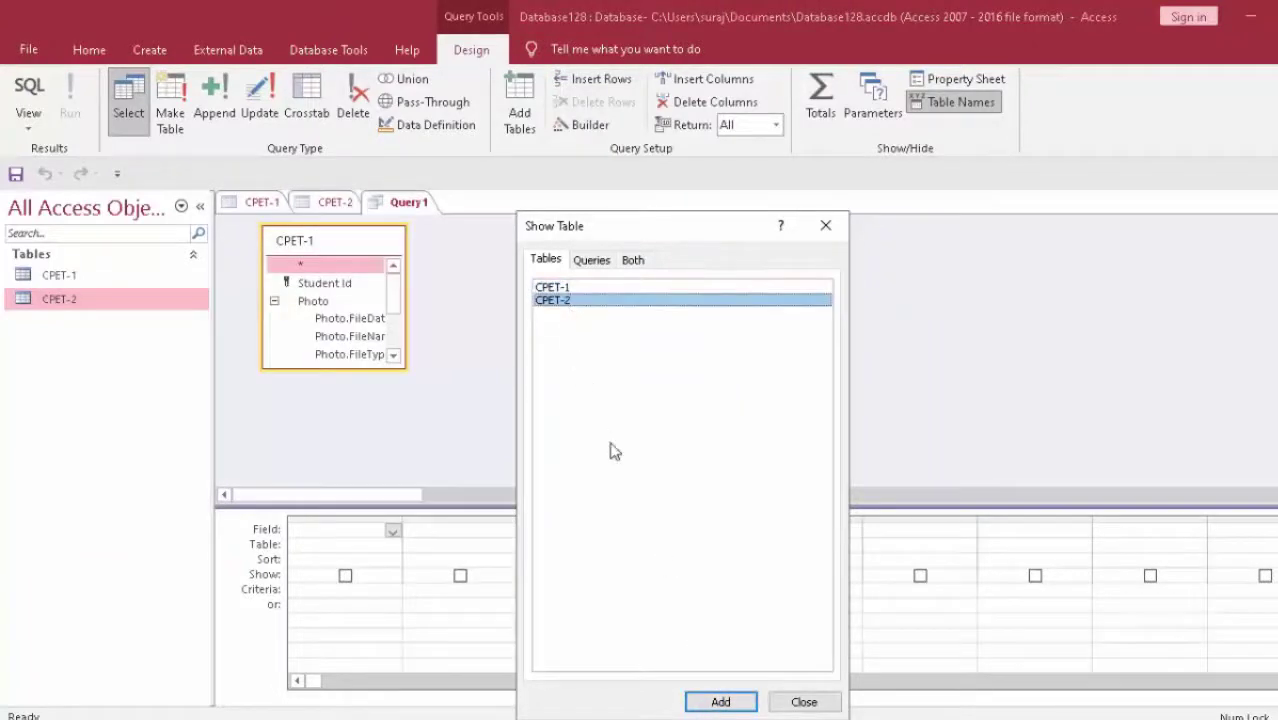
click(744, 704)
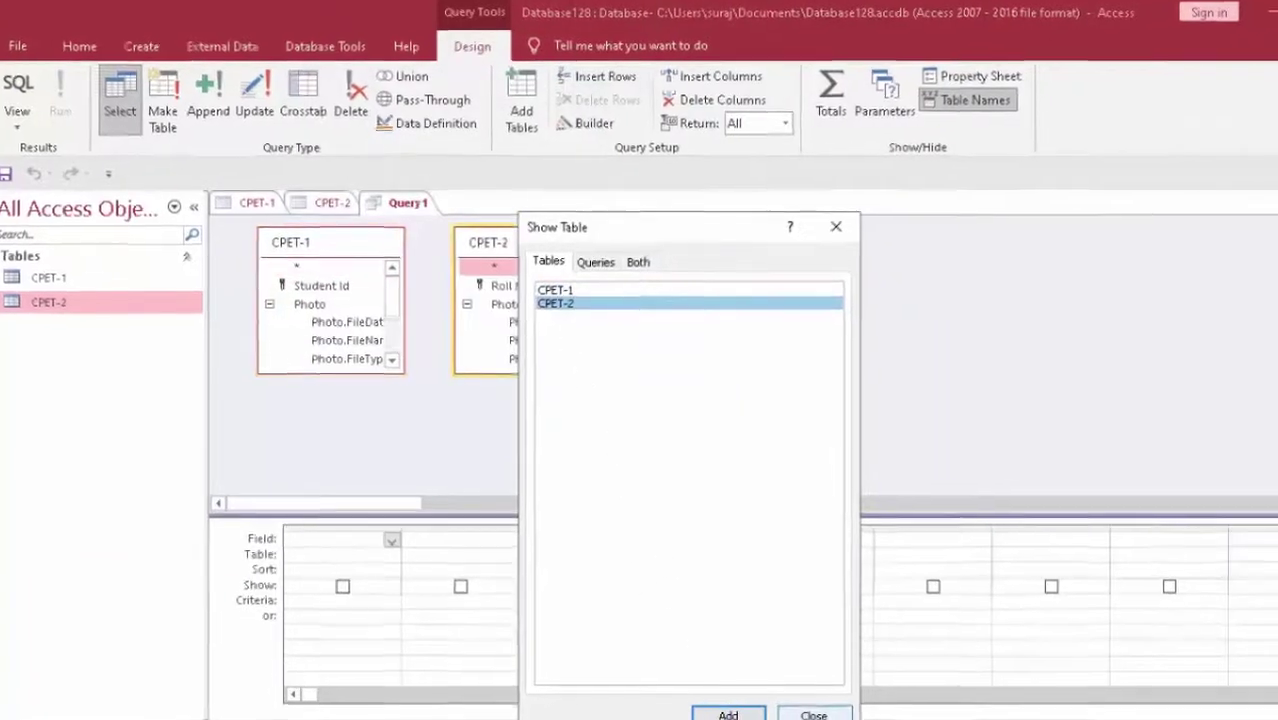
click(804, 702)
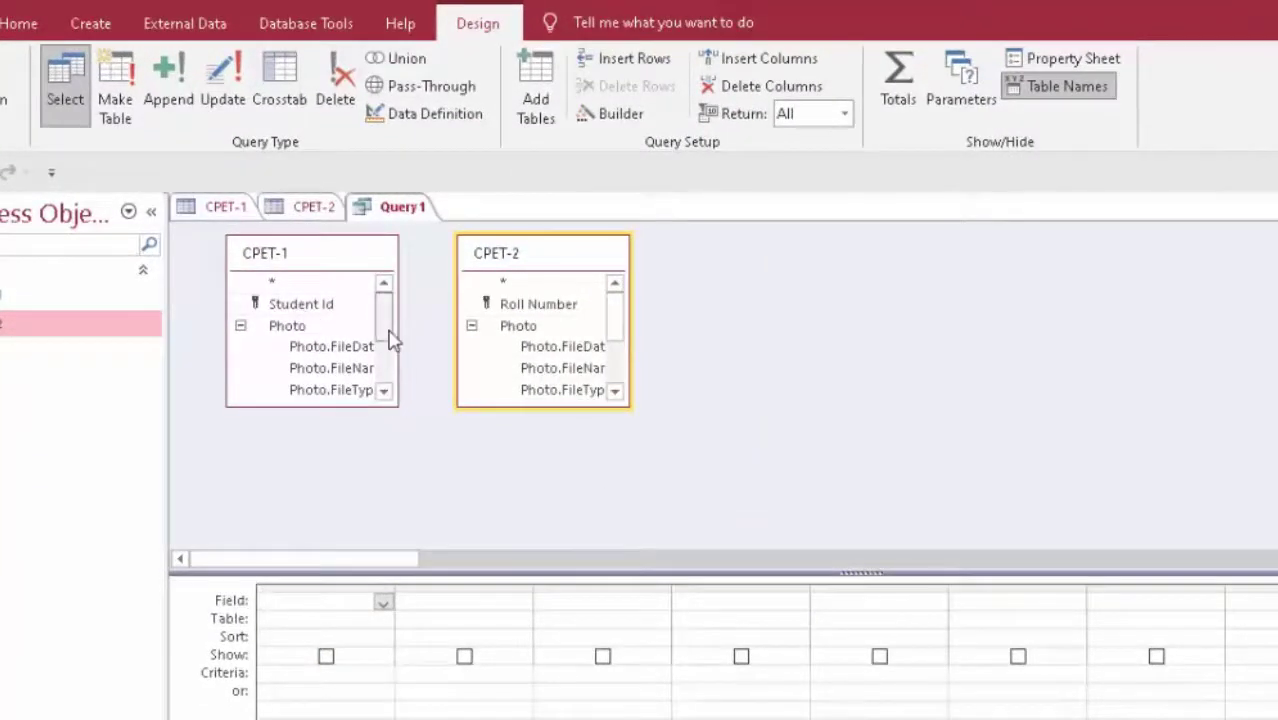
drag(386, 335, 390, 410)
scroll(395, 360, up, 2)
Add CPET-1's Student Id and Photo fields, removing the extra Photo columns.
double_click(288, 308)
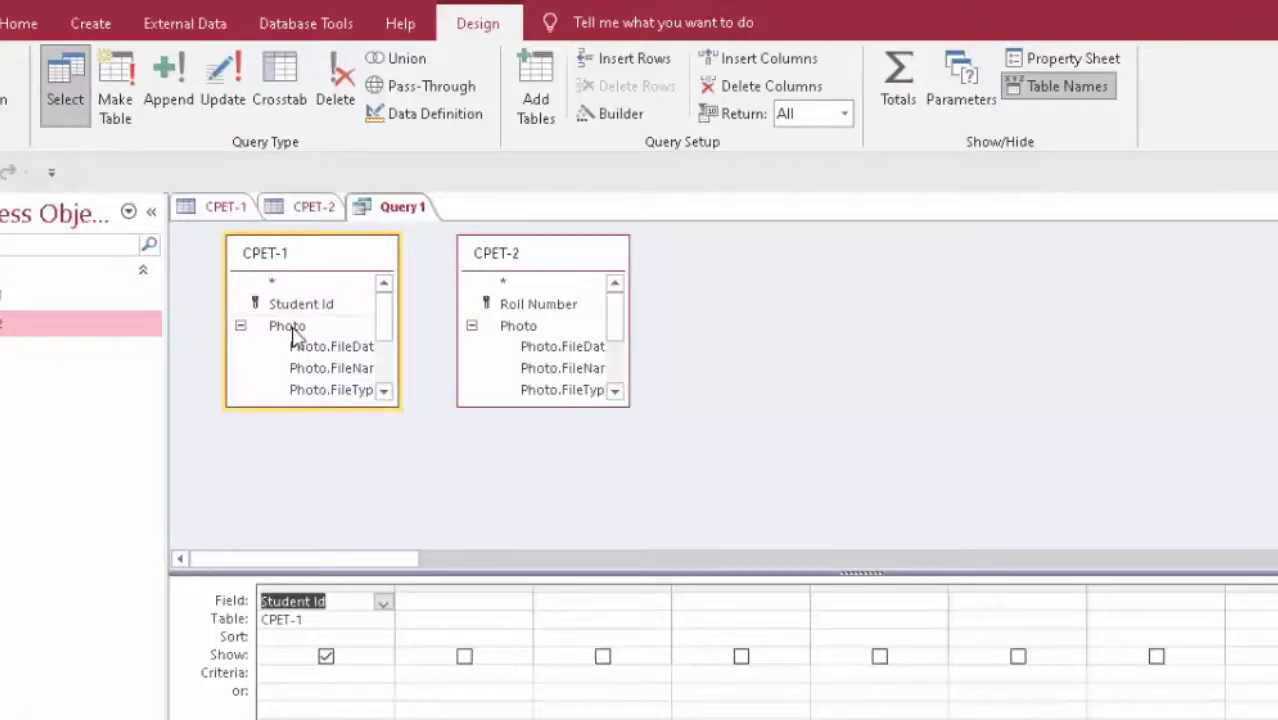
click(300, 330)
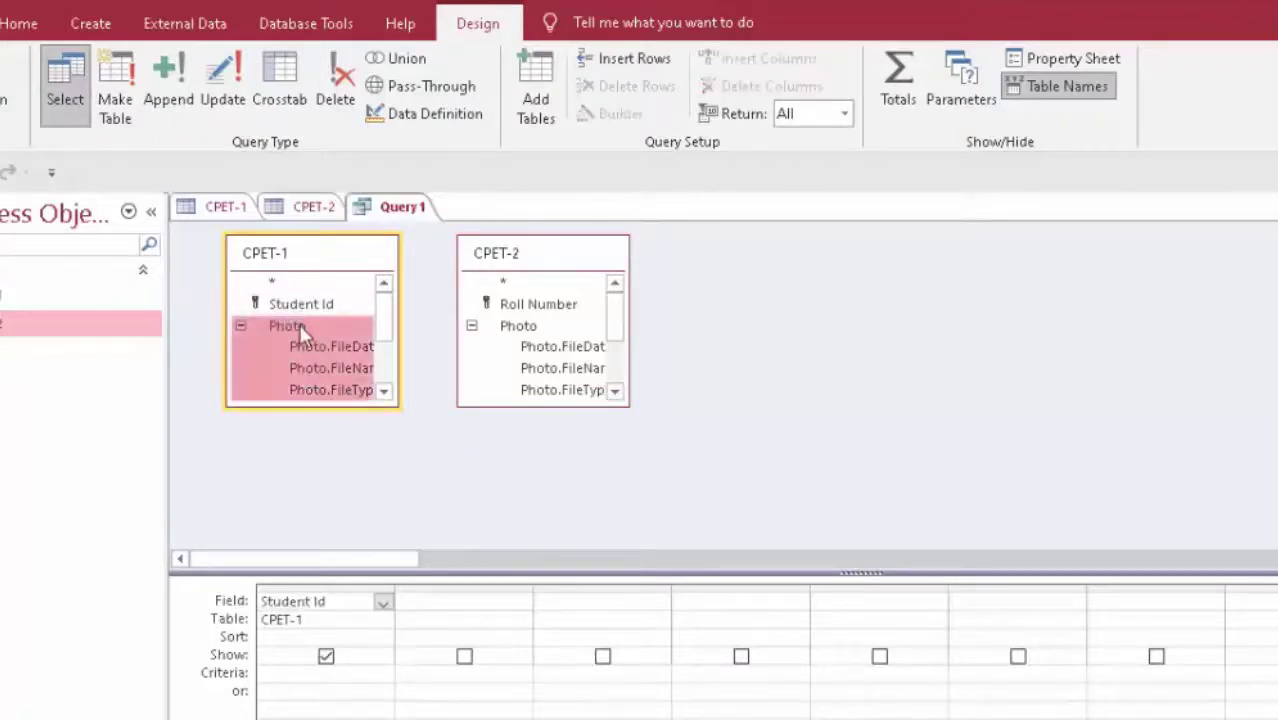
double_click(302, 335)
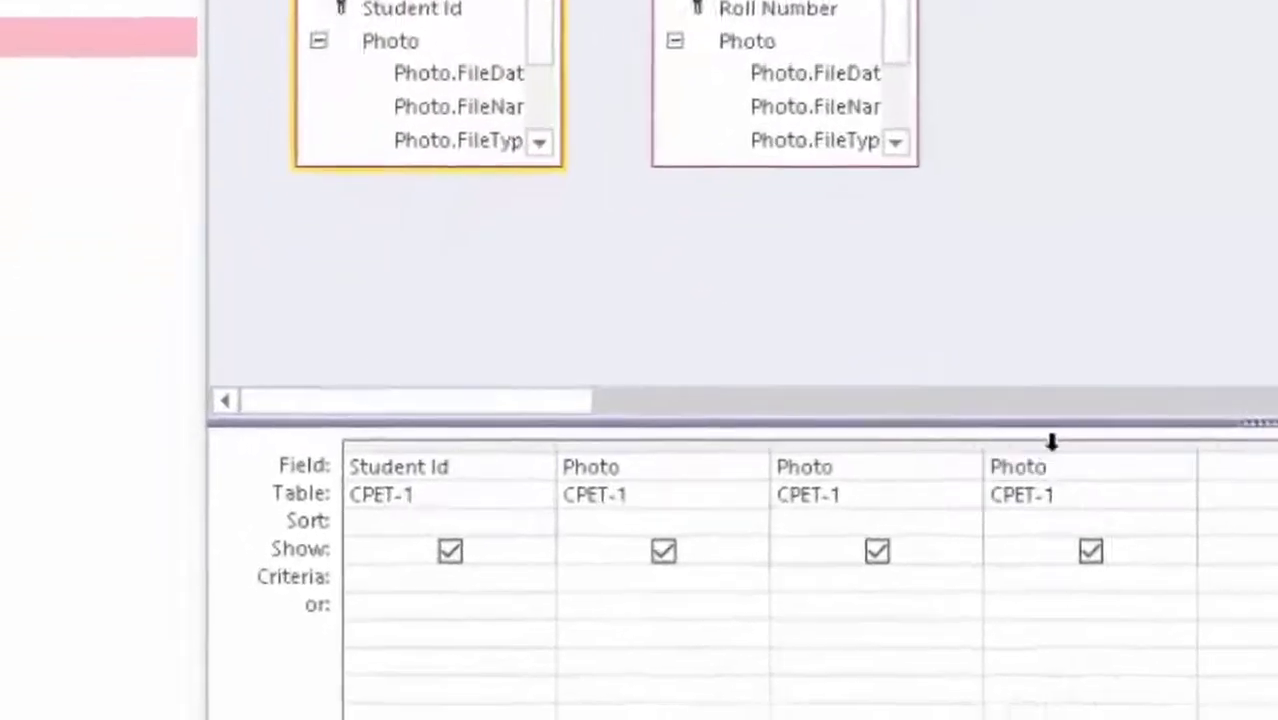
right_click(1051, 441)
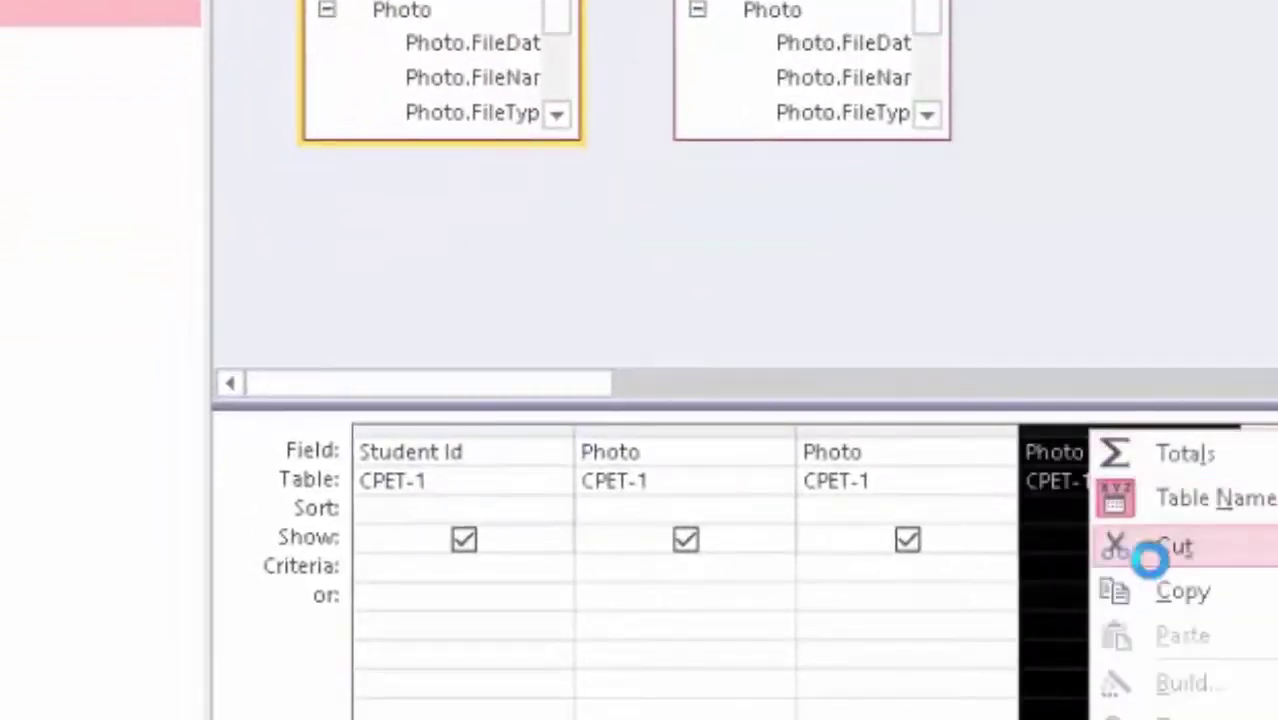
click(1150, 558)
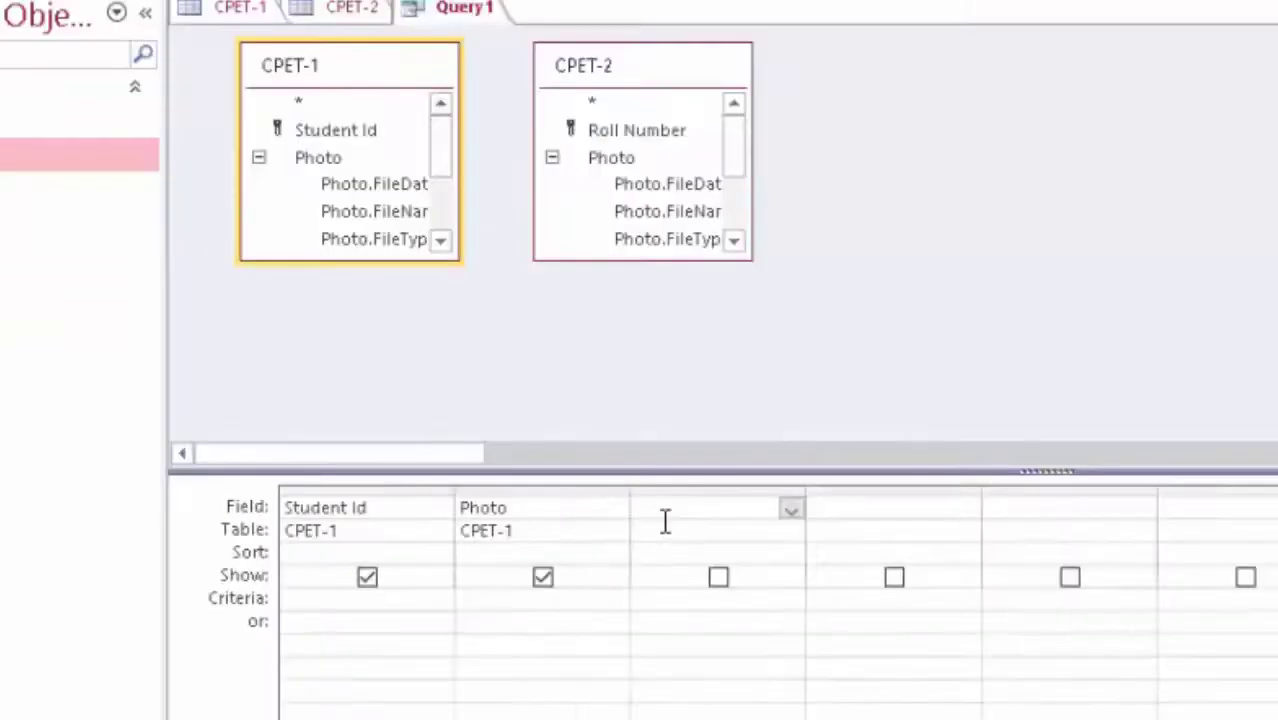
Add CPET-1's Student Name, Computer, English, Maths and Total fields to the grid.
click(441, 242)
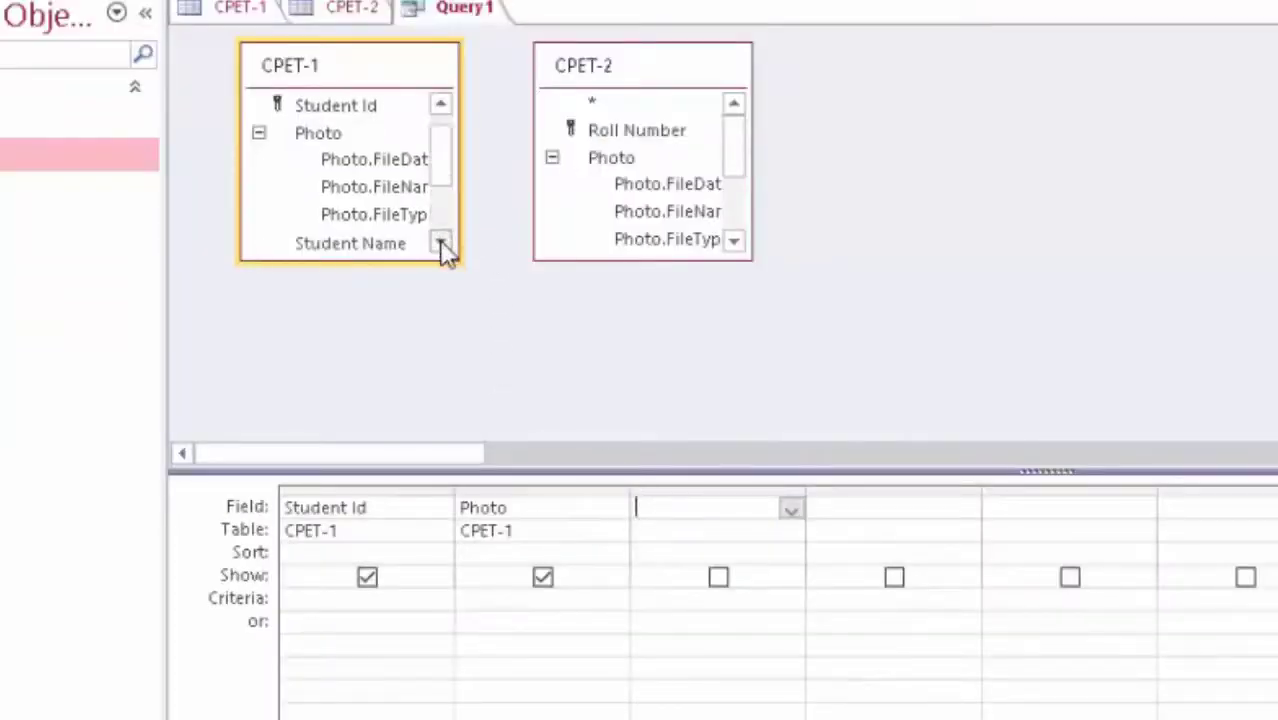
click(441, 242)
click(441, 242)
click(441, 242)
click(441, 242)
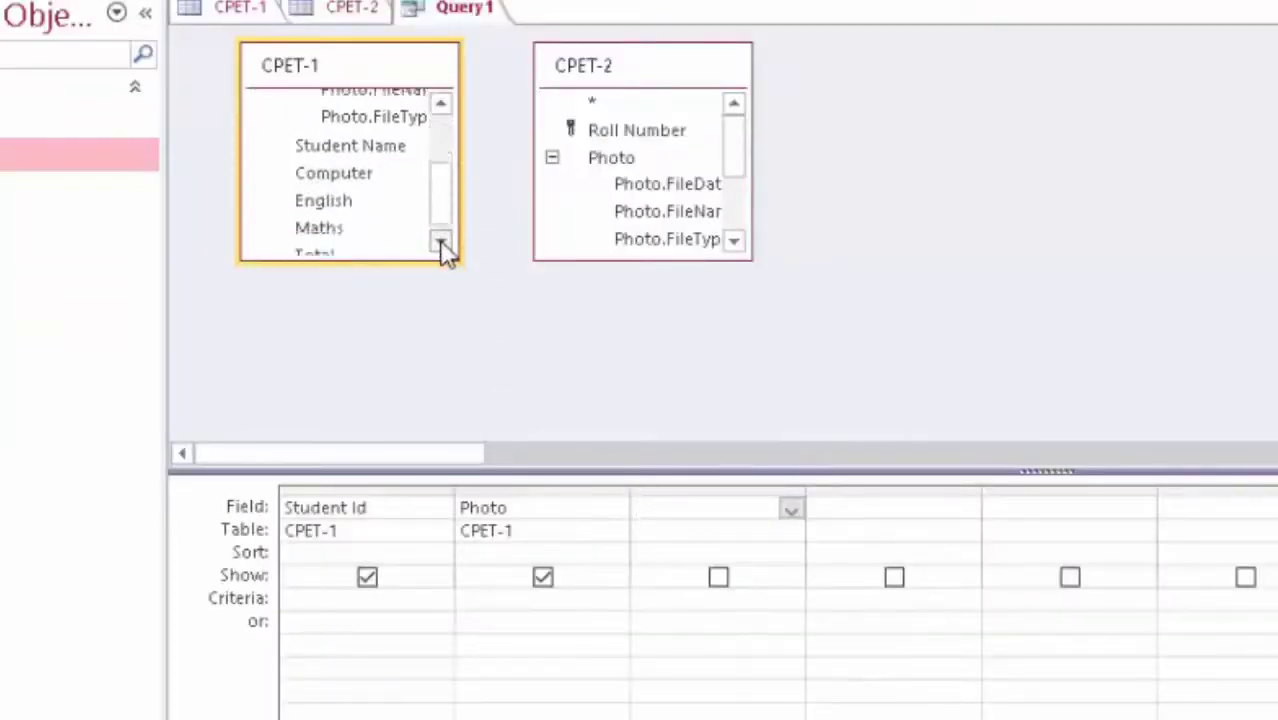
double_click(339, 154)
double_click(336, 172)
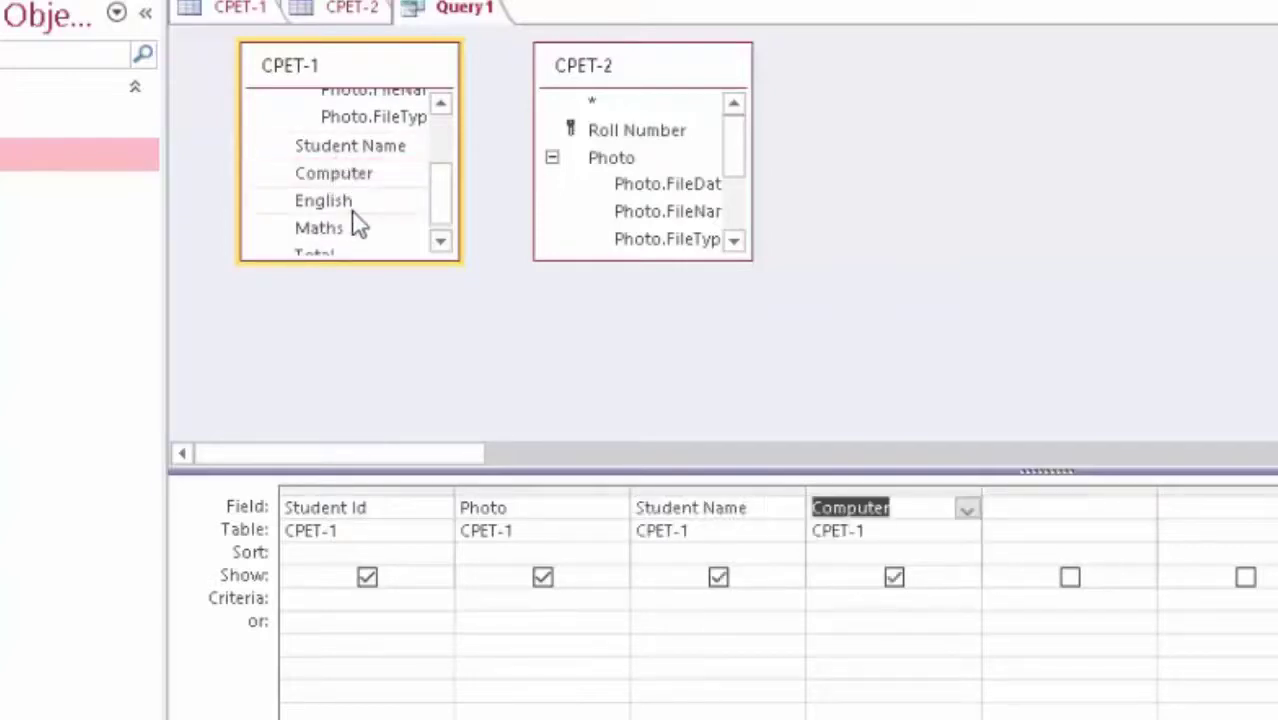
double_click(352, 207)
double_click(358, 230)
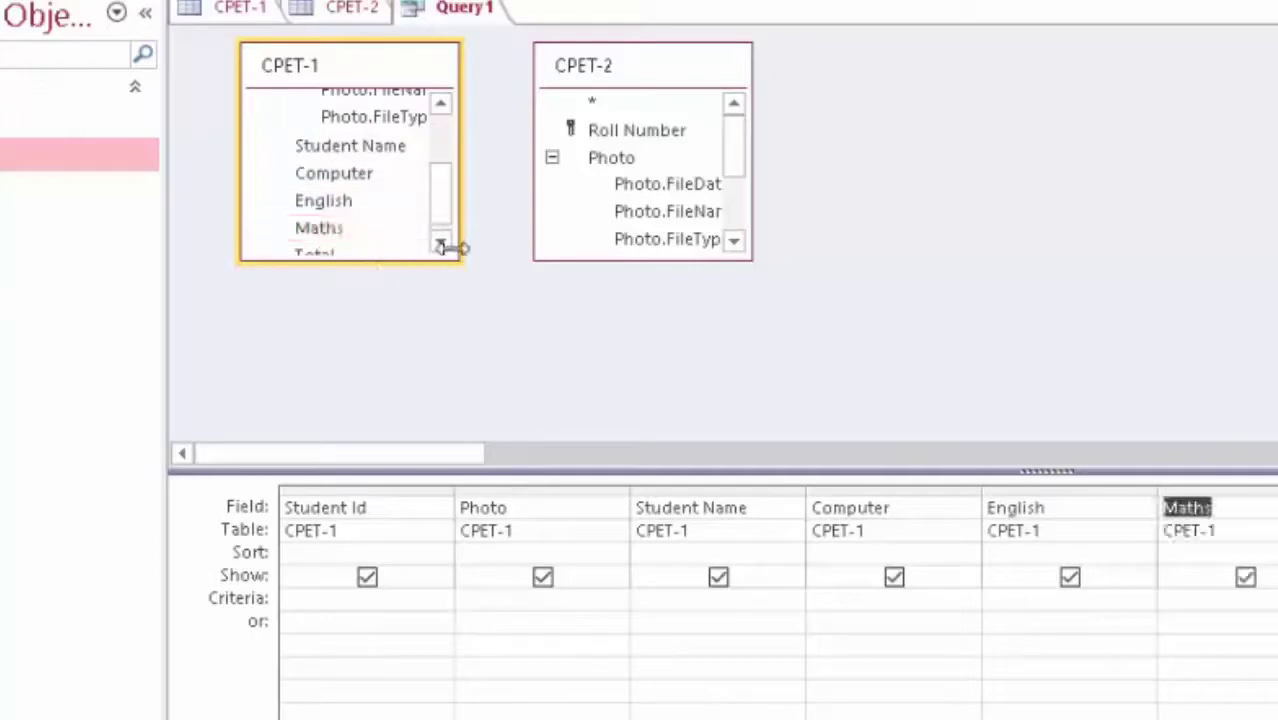
click(440, 241)
click(356, 243)
double_click(352, 243)
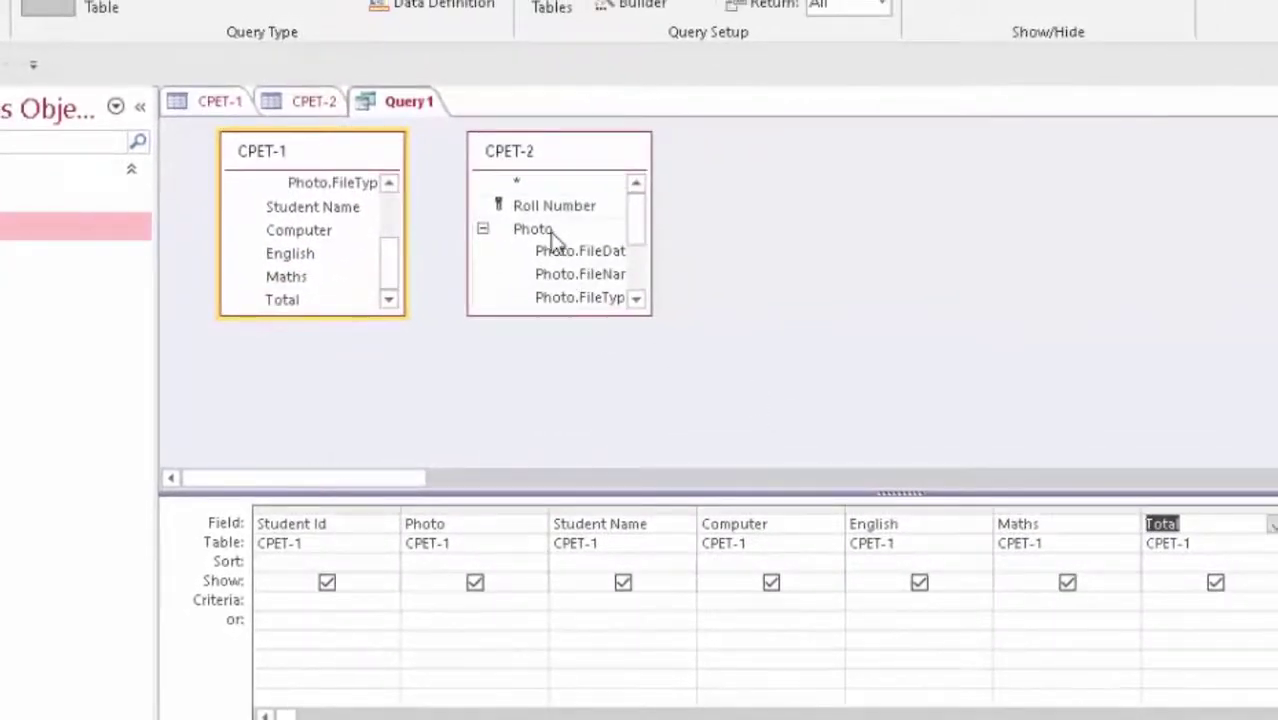
Add CPET-2's Computer and English fields to the query grid.
scroll(573, 271, down, 1)
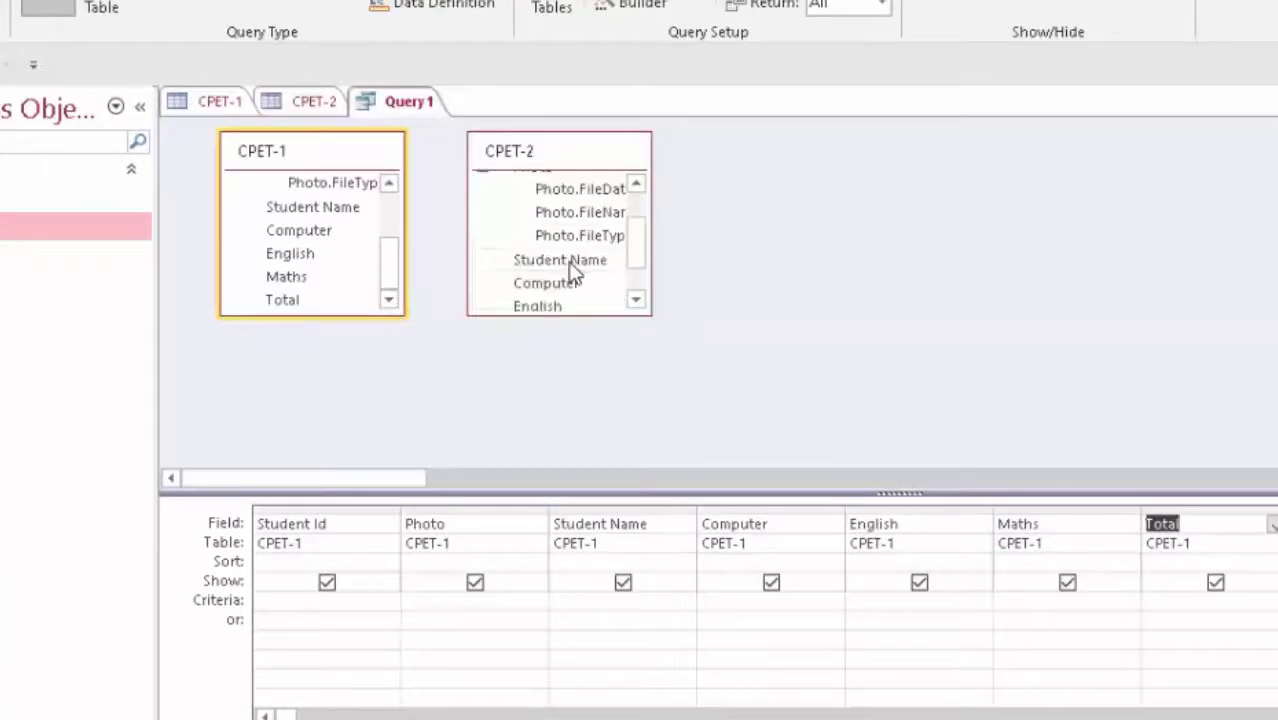
double_click(562, 281)
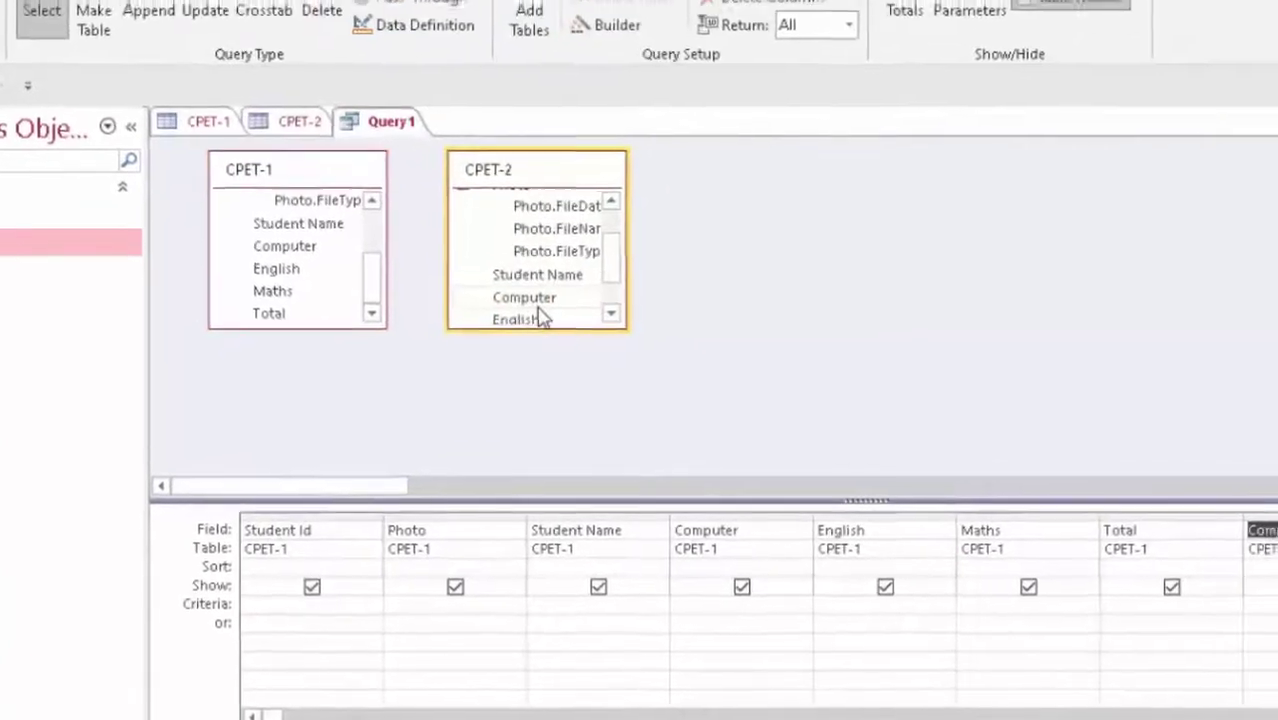
double_click(500, 340)
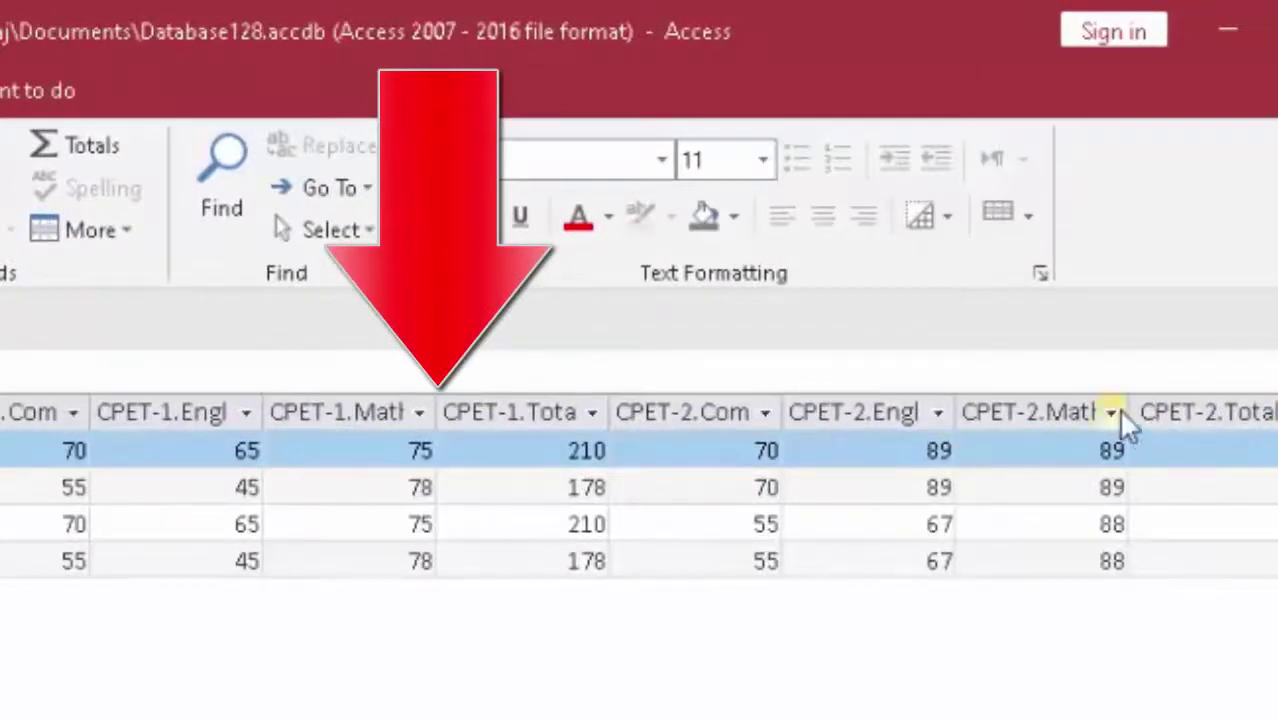
Autofit the CPET-2.Maths column and save the query as QryT.
double_click(1132, 402)
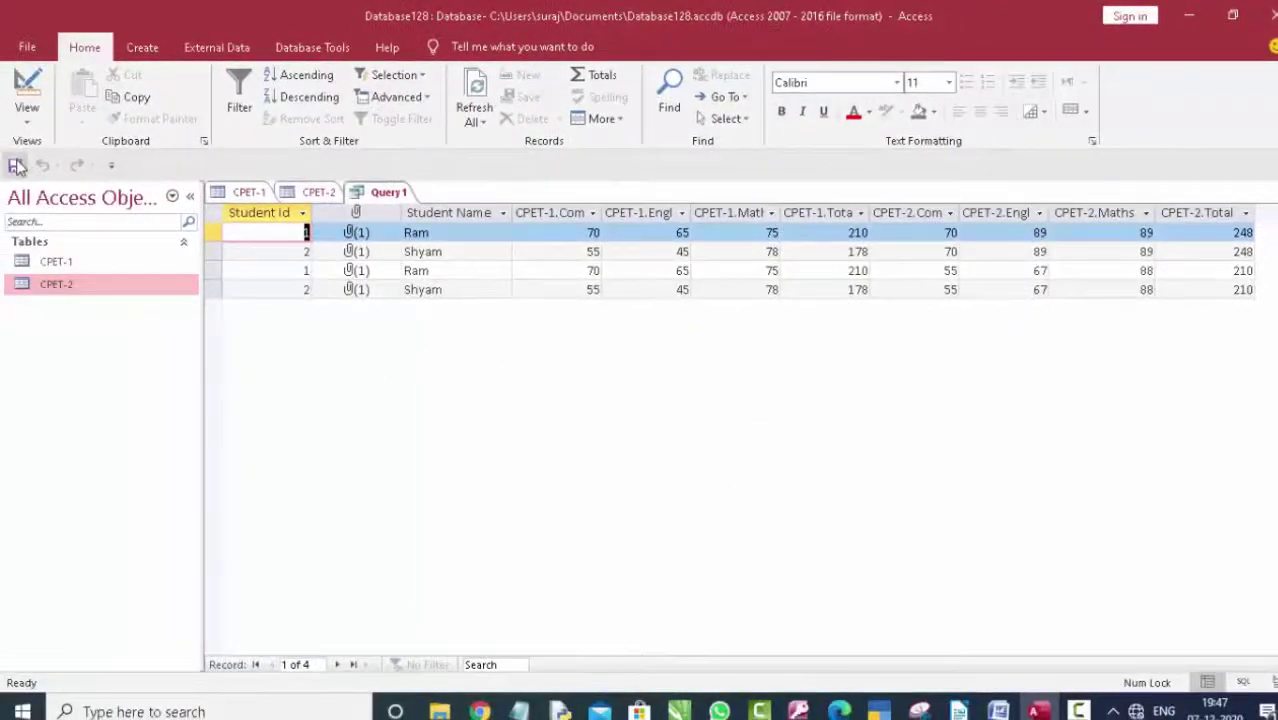
click(15, 166)
key(BackSpace)
text(QryT)
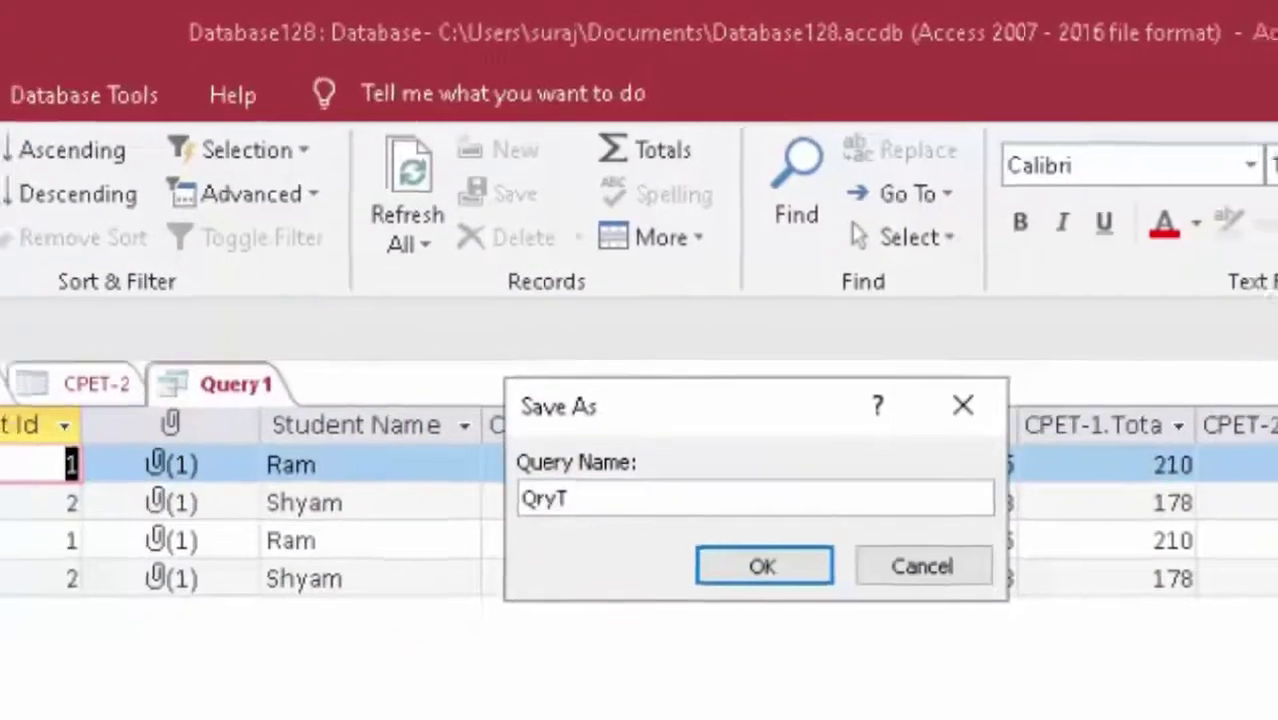
key(Return)
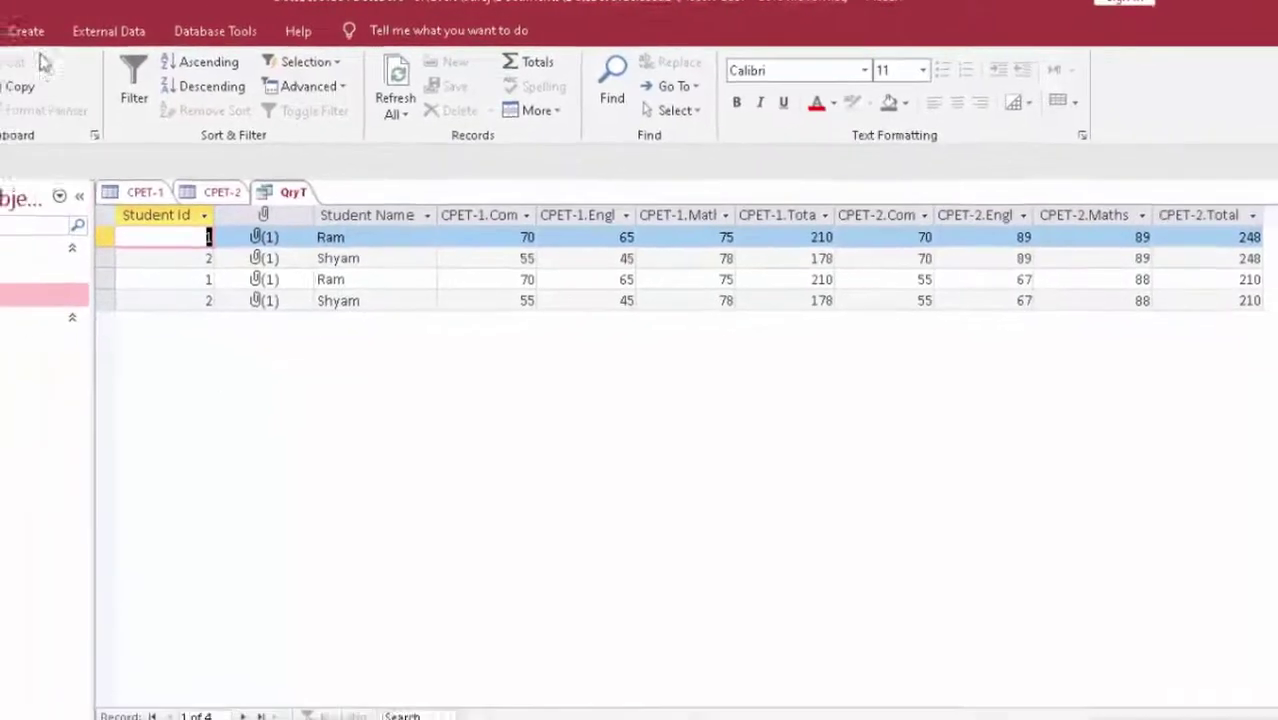
click(122, 25)
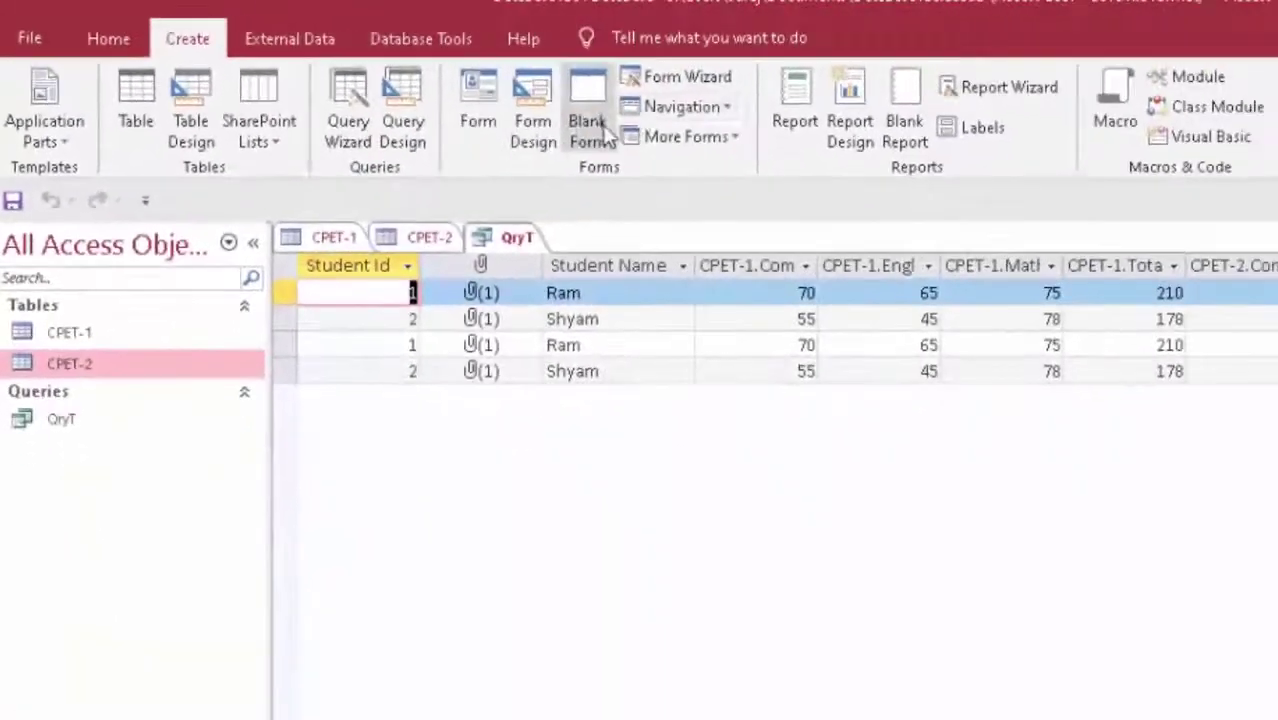
Use the Form Wizard to build a tabular form with all QryT fields, opened for design.
click(686, 79)
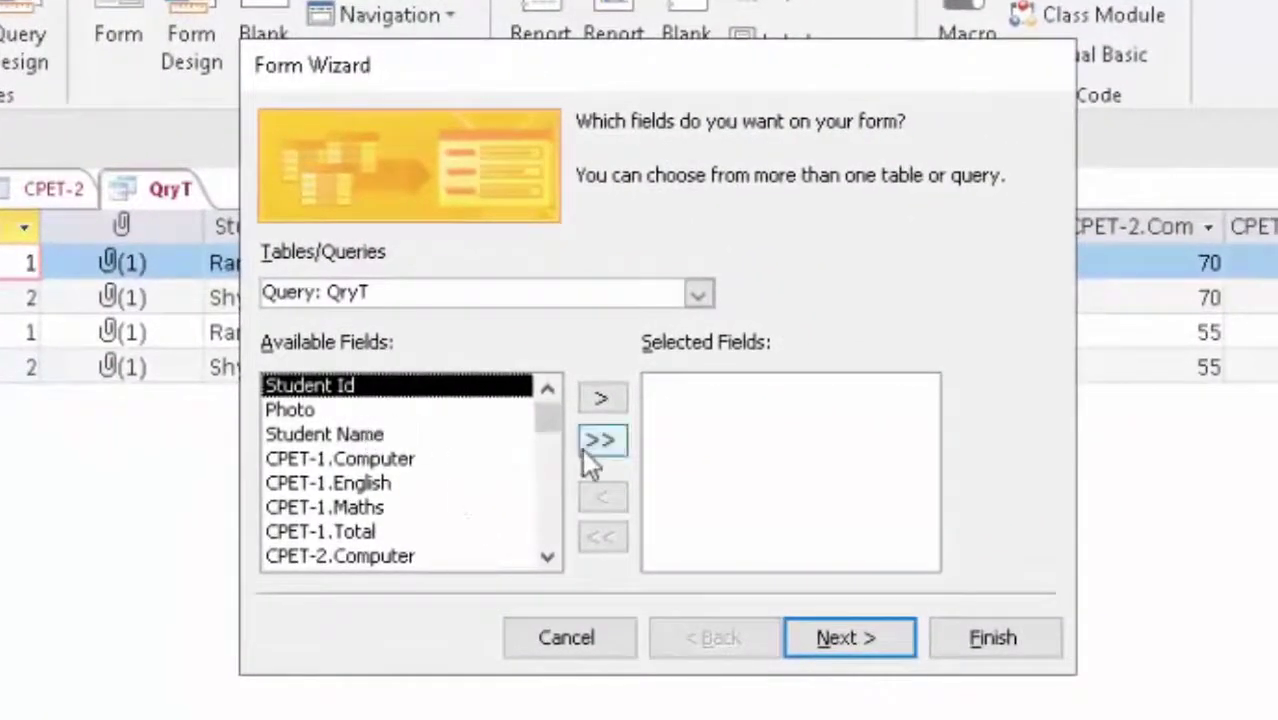
click(606, 438)
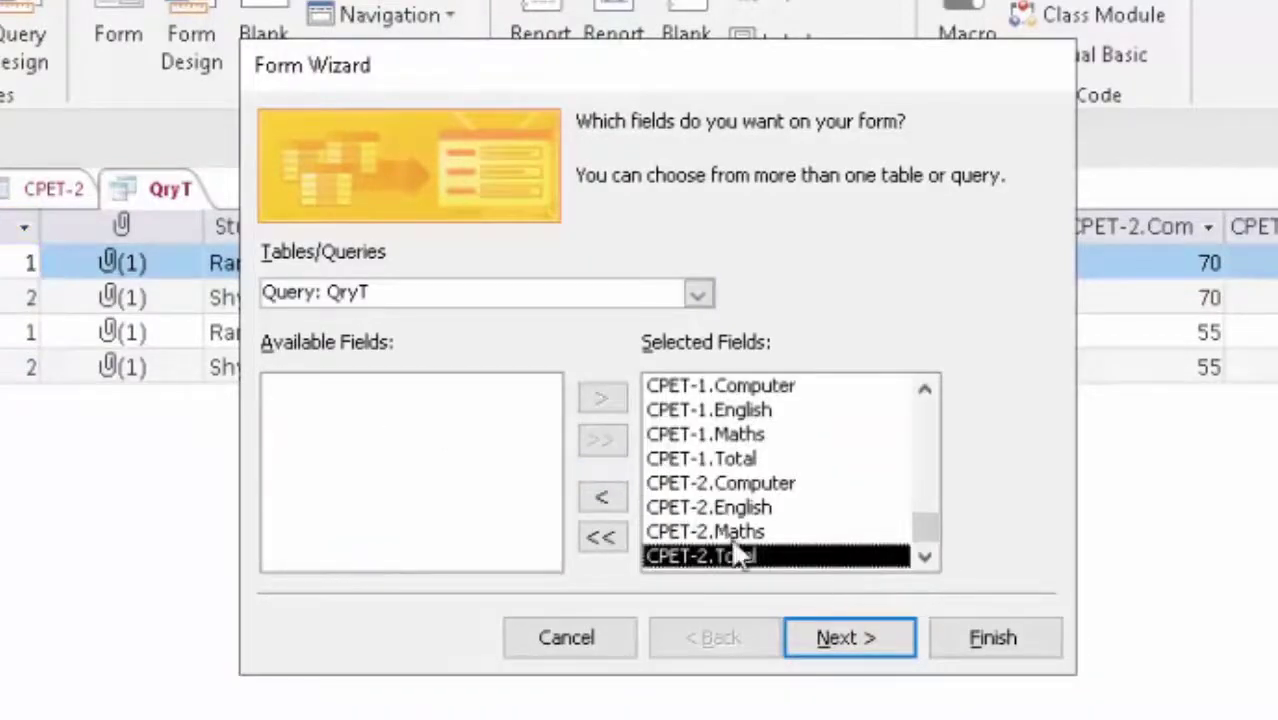
click(831, 642)
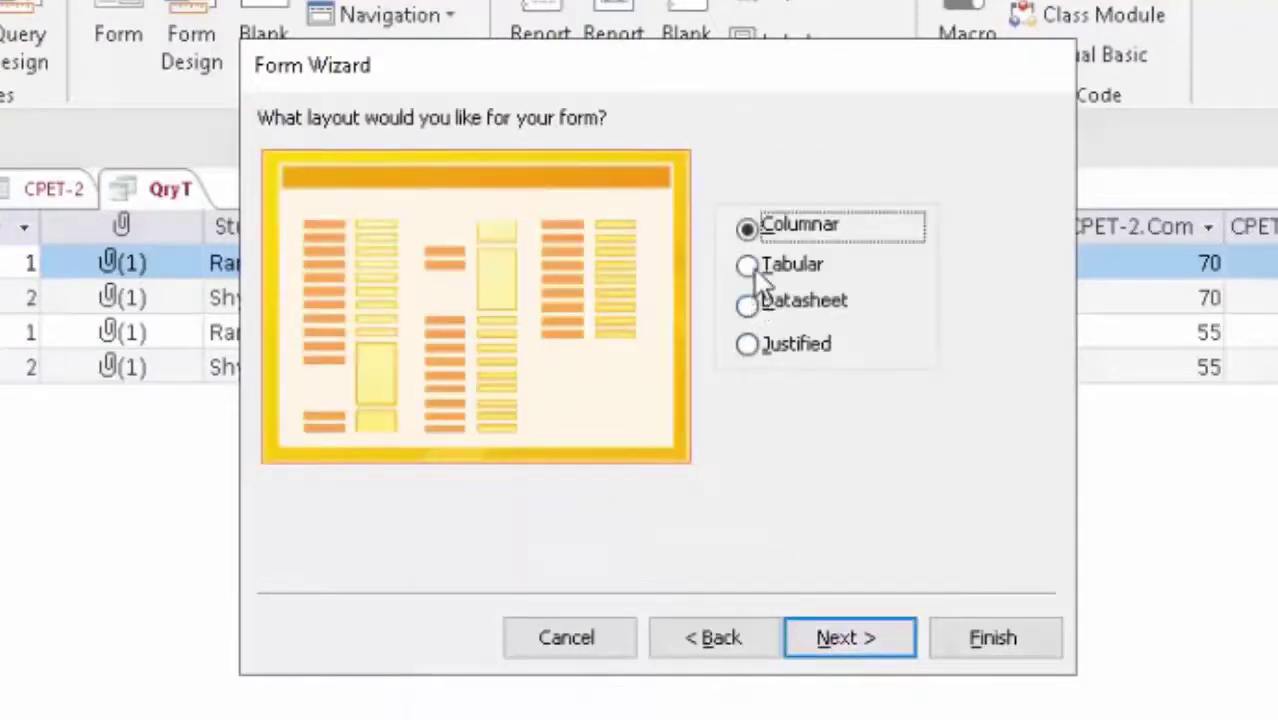
click(755, 268)
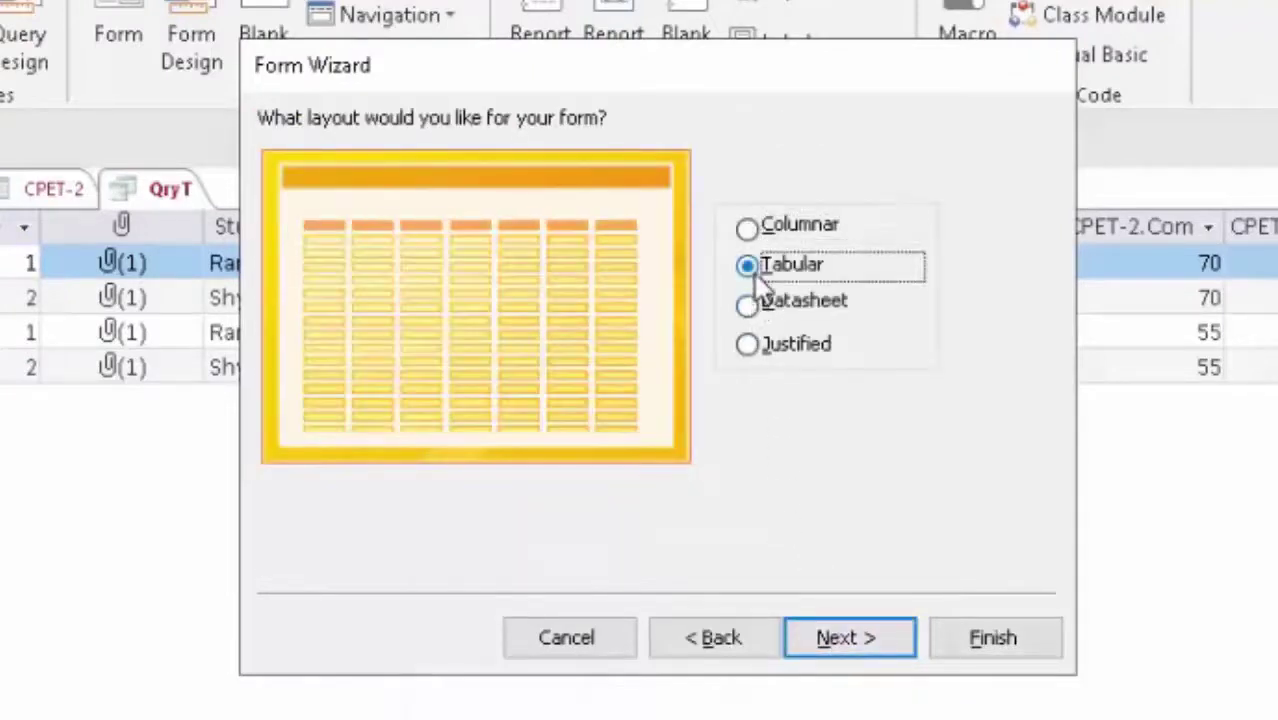
click(858, 645)
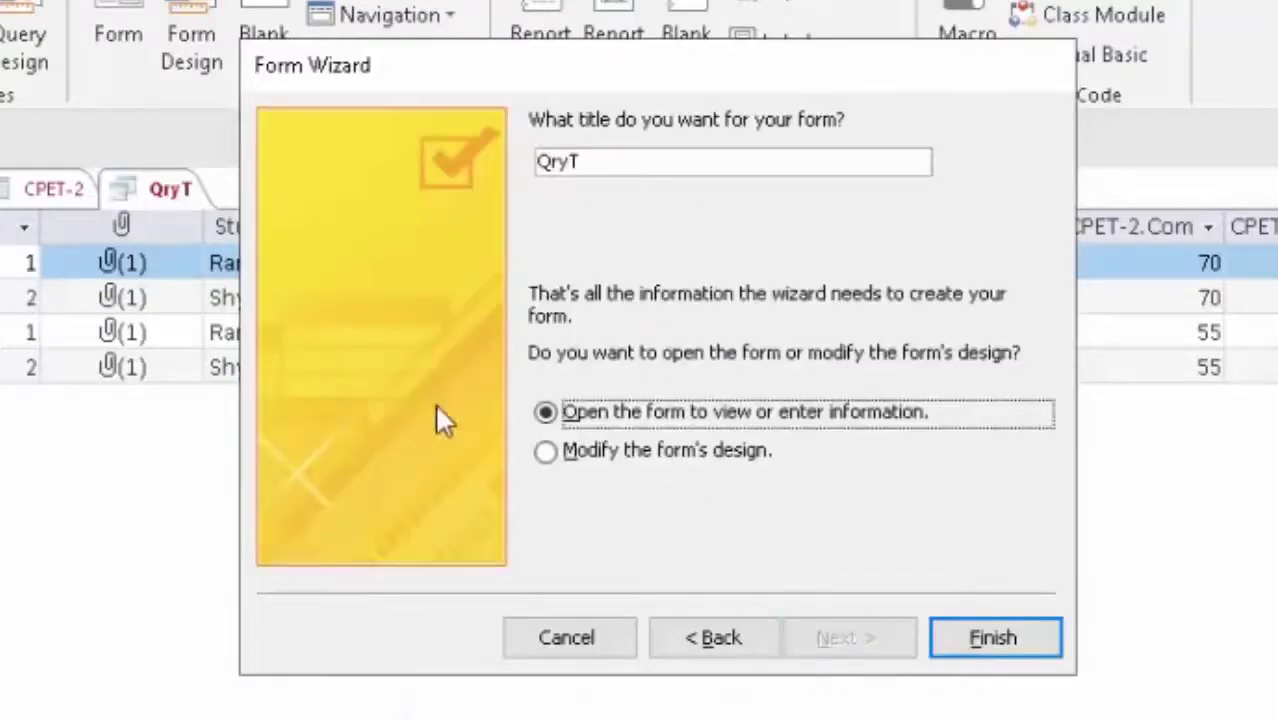
click(667, 454)
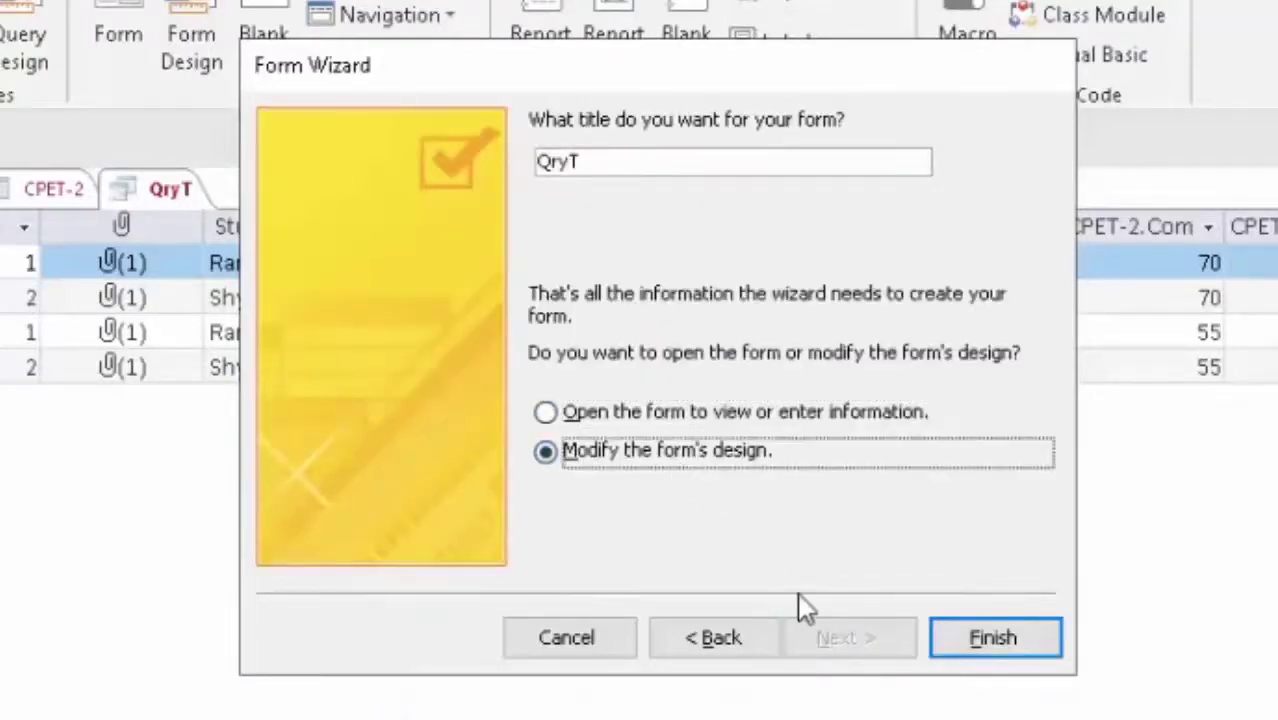
click(993, 640)
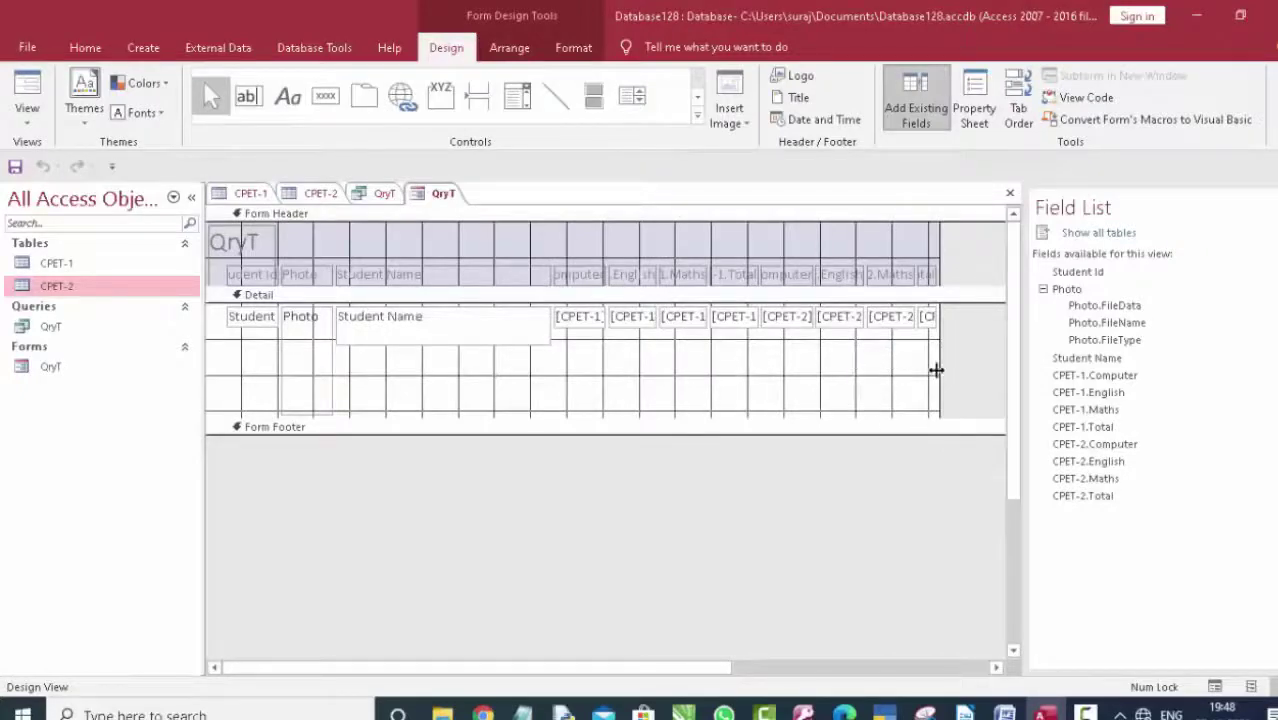
Widen the design area and resize the CPET-2 Total, Maths and English boxes.
drag(936, 370, 1003, 372)
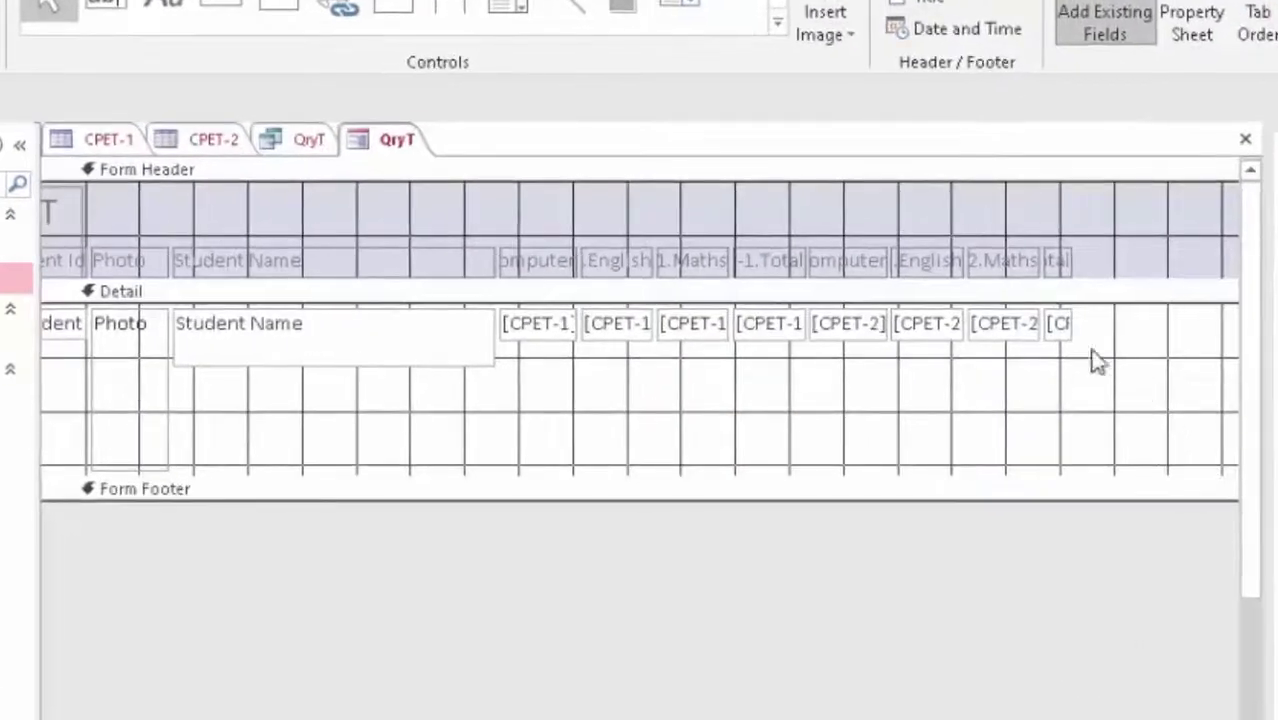
click(1064, 325)
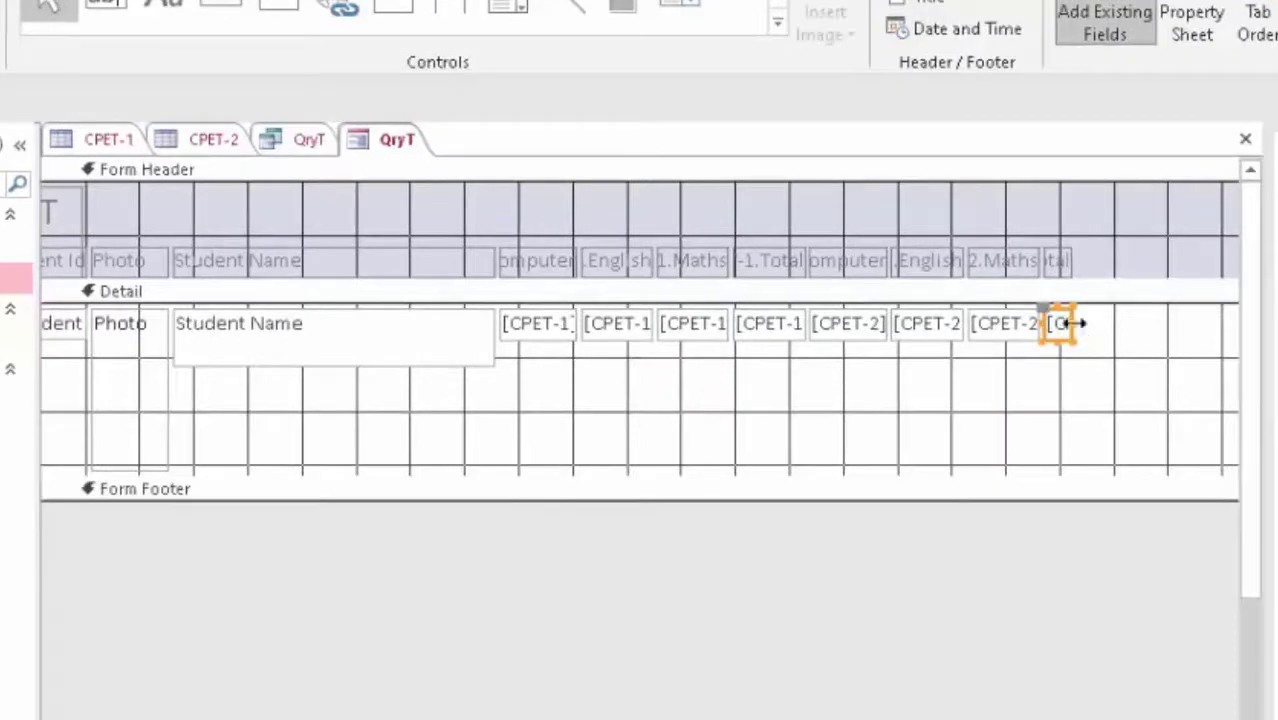
drag(1072, 323, 1240, 324)
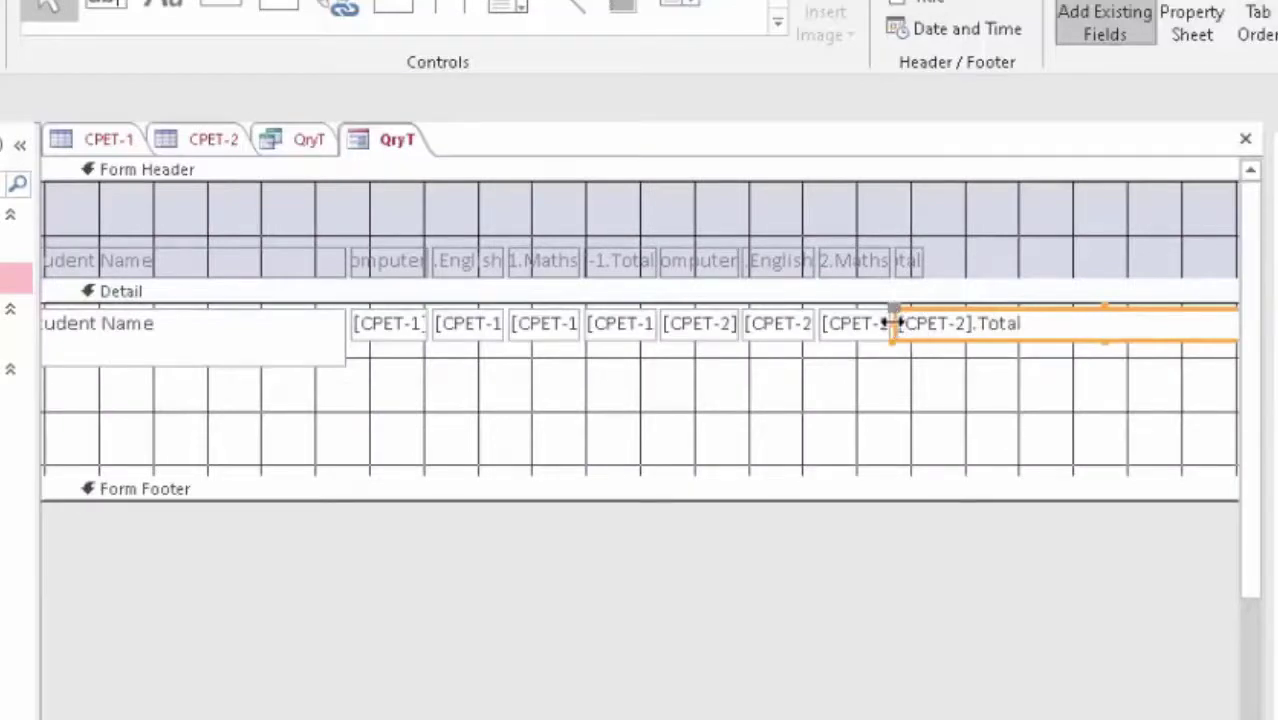
drag(900, 323, 1044, 323)
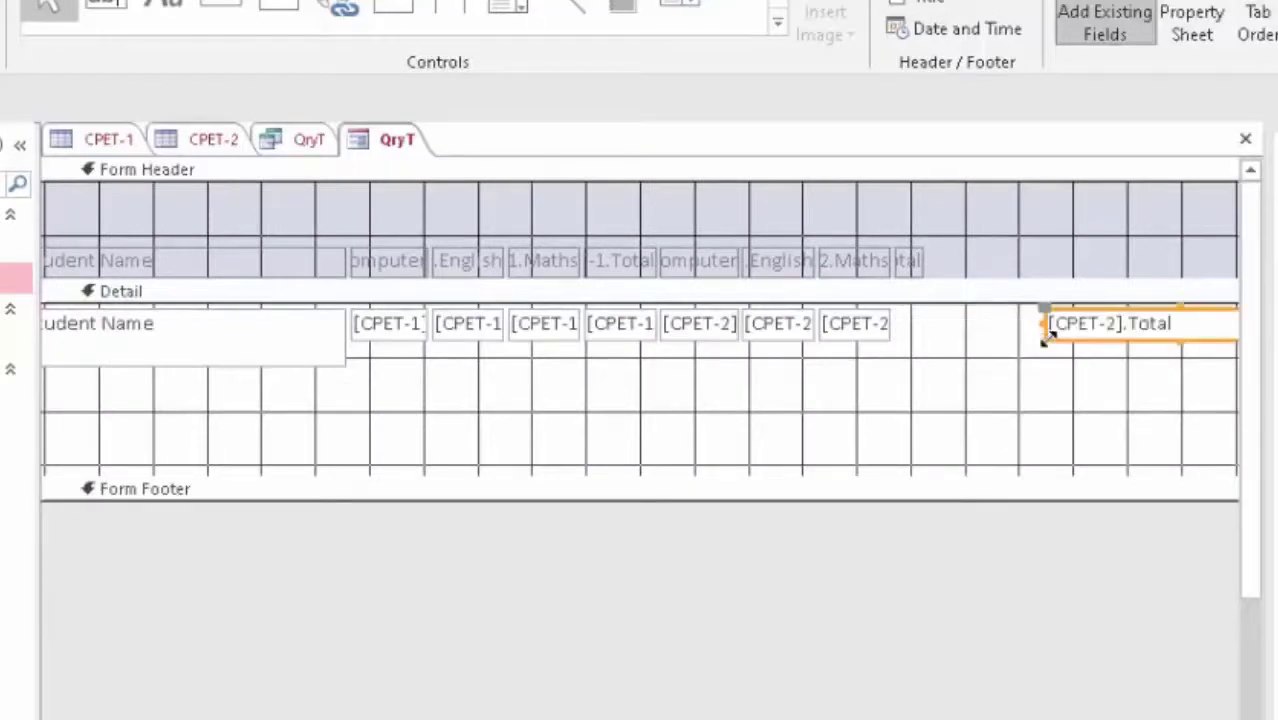
click(838, 340)
drag(955, 399, 1008, 411)
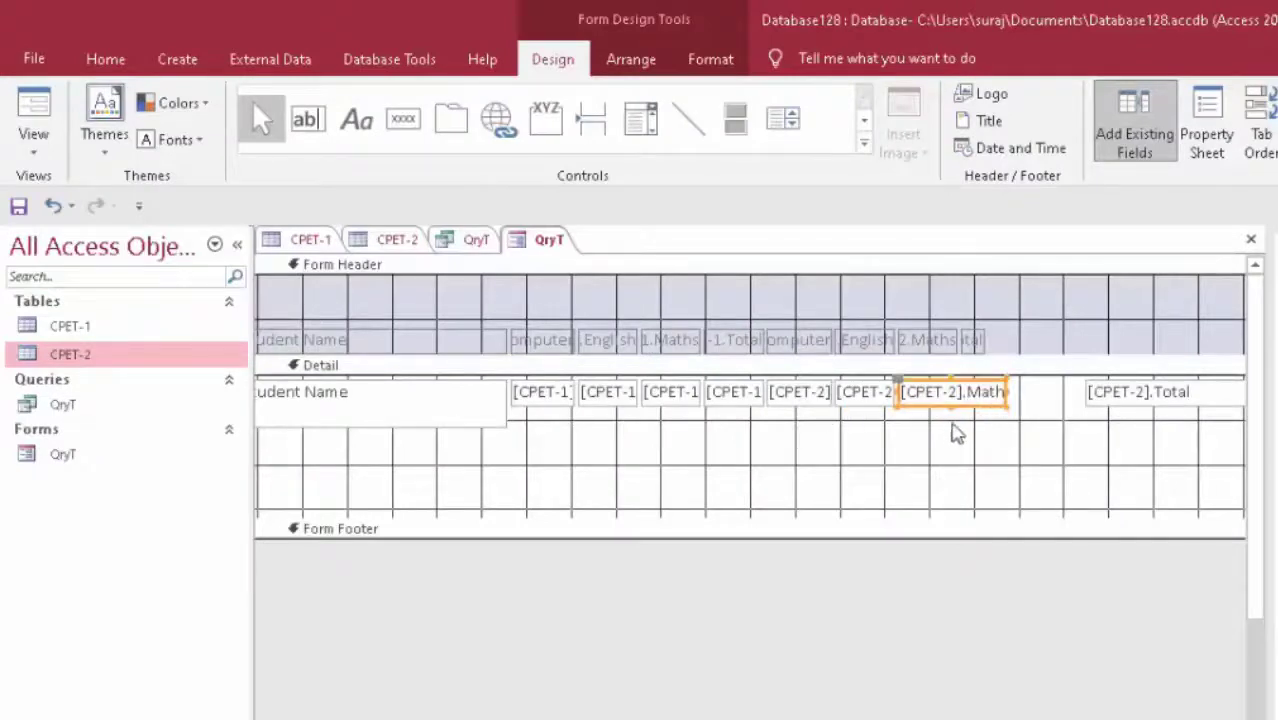
drag(900, 405, 932, 405)
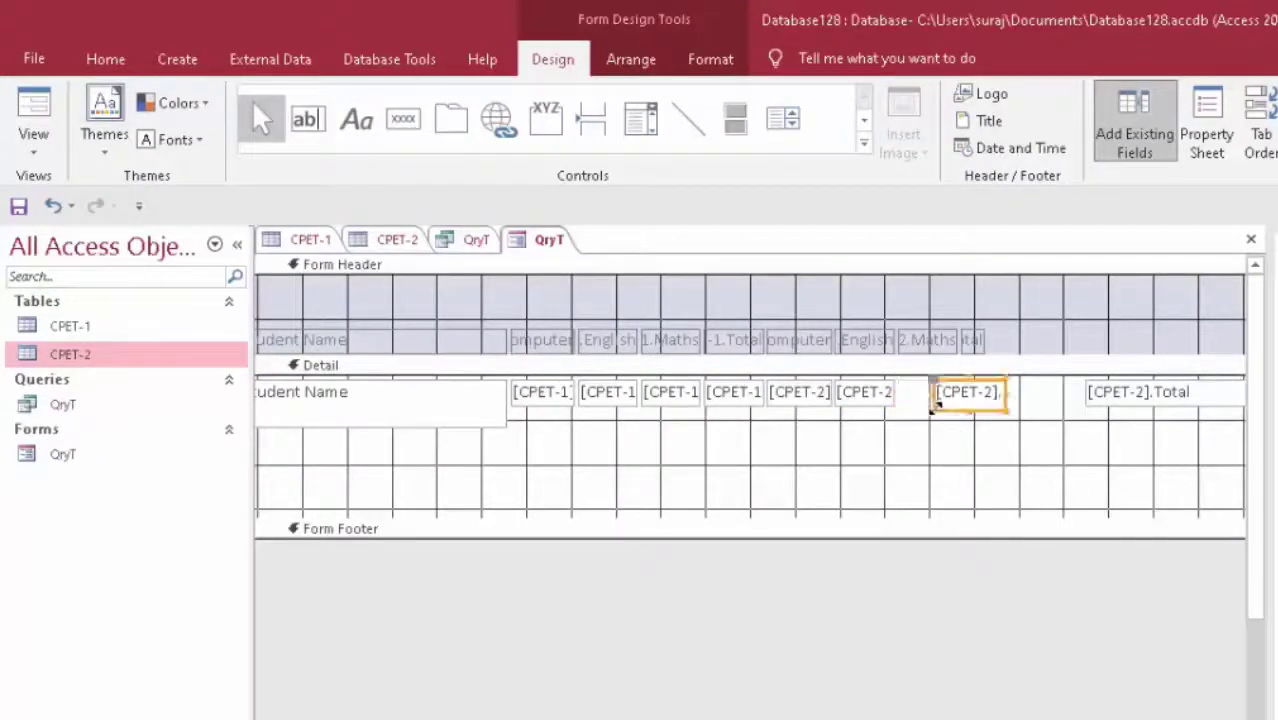
drag(1010, 400, 1075, 400)
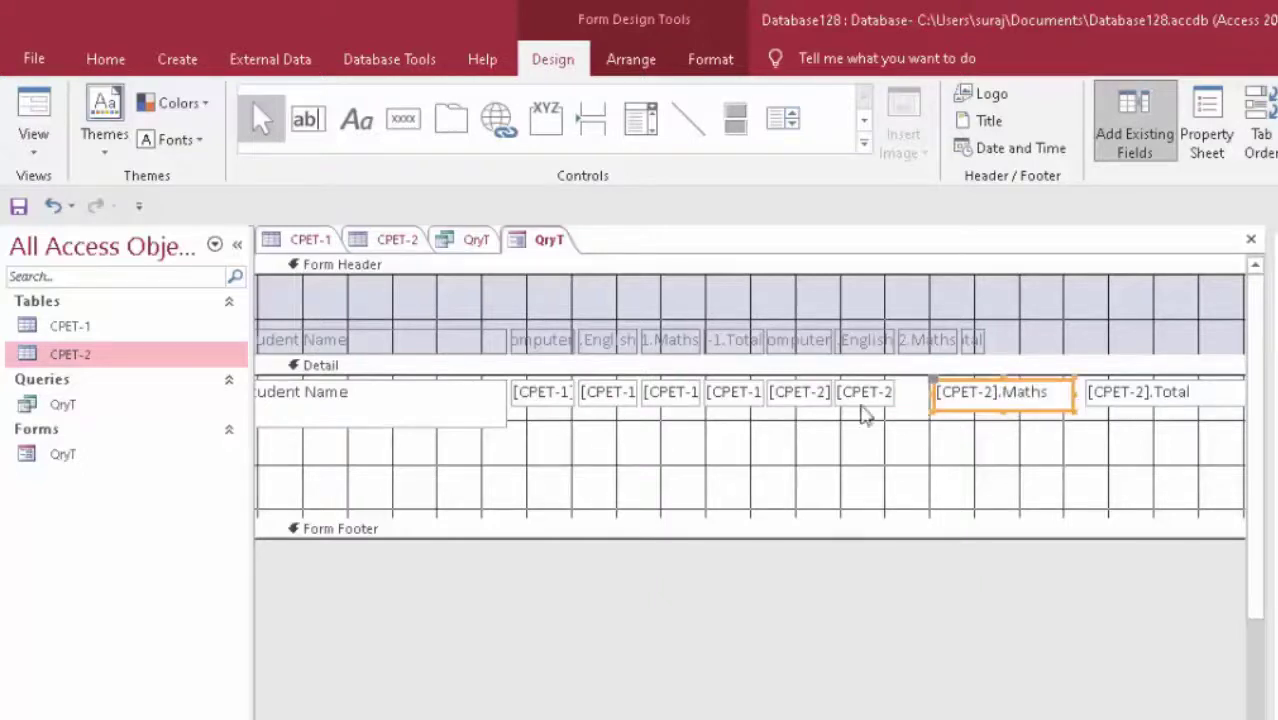
click(880, 400)
drag(893, 391, 922, 392)
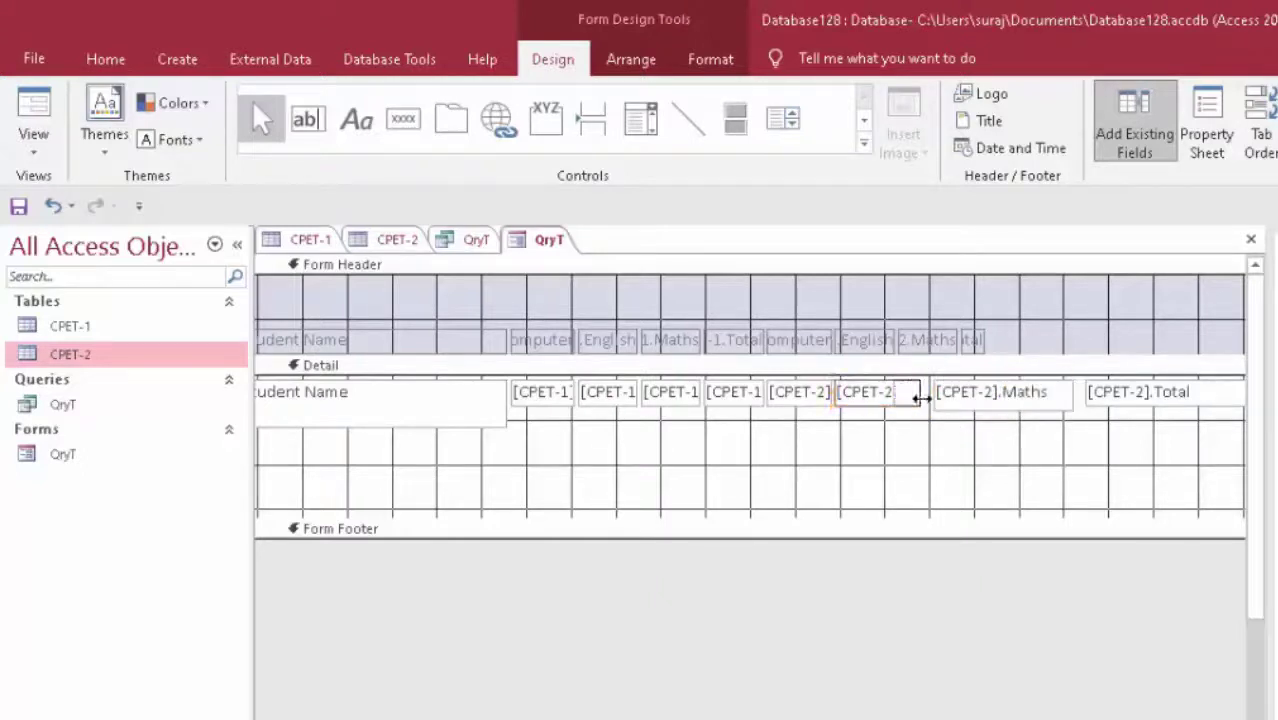
click(1003, 405)
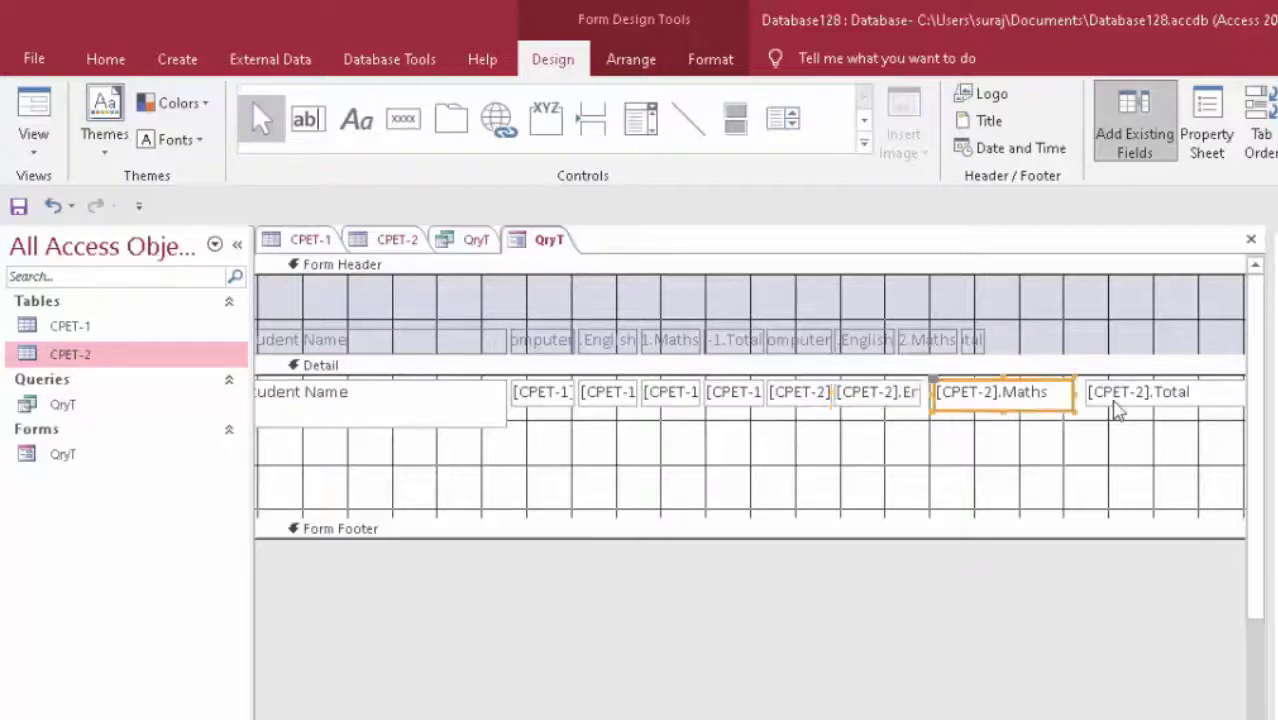
click(1107, 405)
drag(1080, 390, 1106, 391)
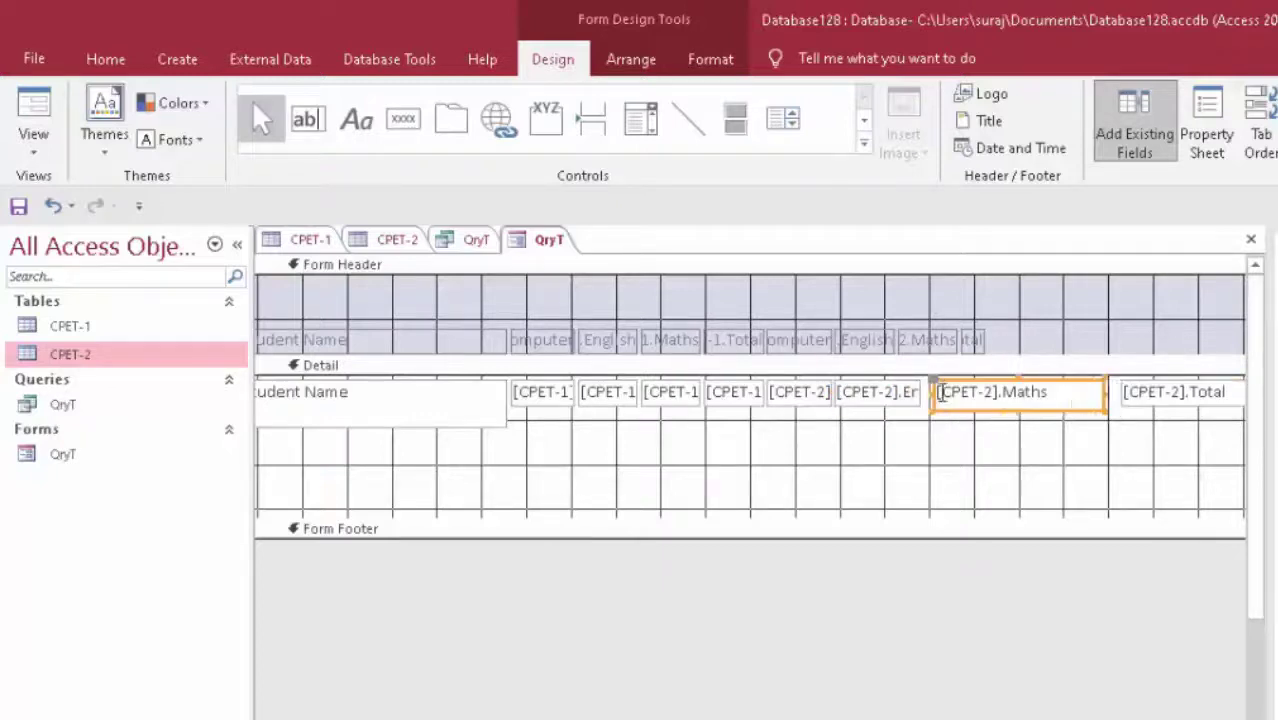
drag(932, 392, 1043, 392)
click(975, 391)
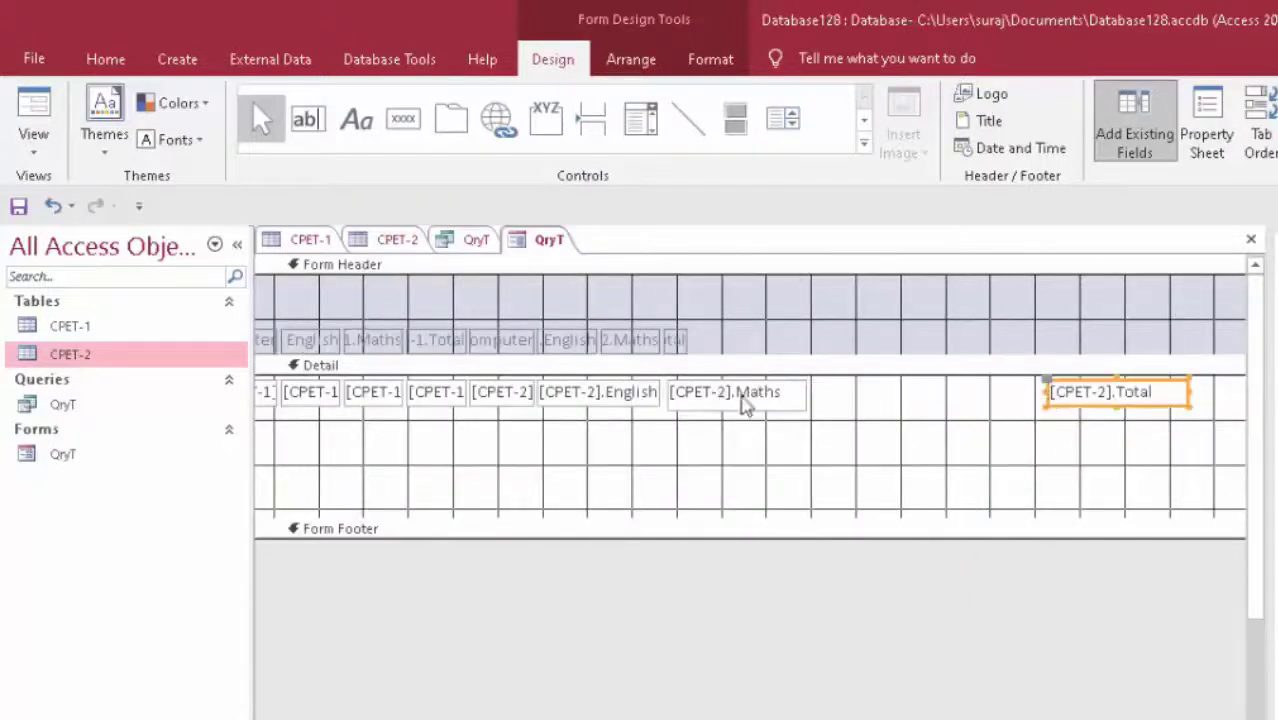
Line up CPET-2 Computer, English and Maths beside Total, shrink Student Id, and view the form.
drag(757, 405, 985, 400)
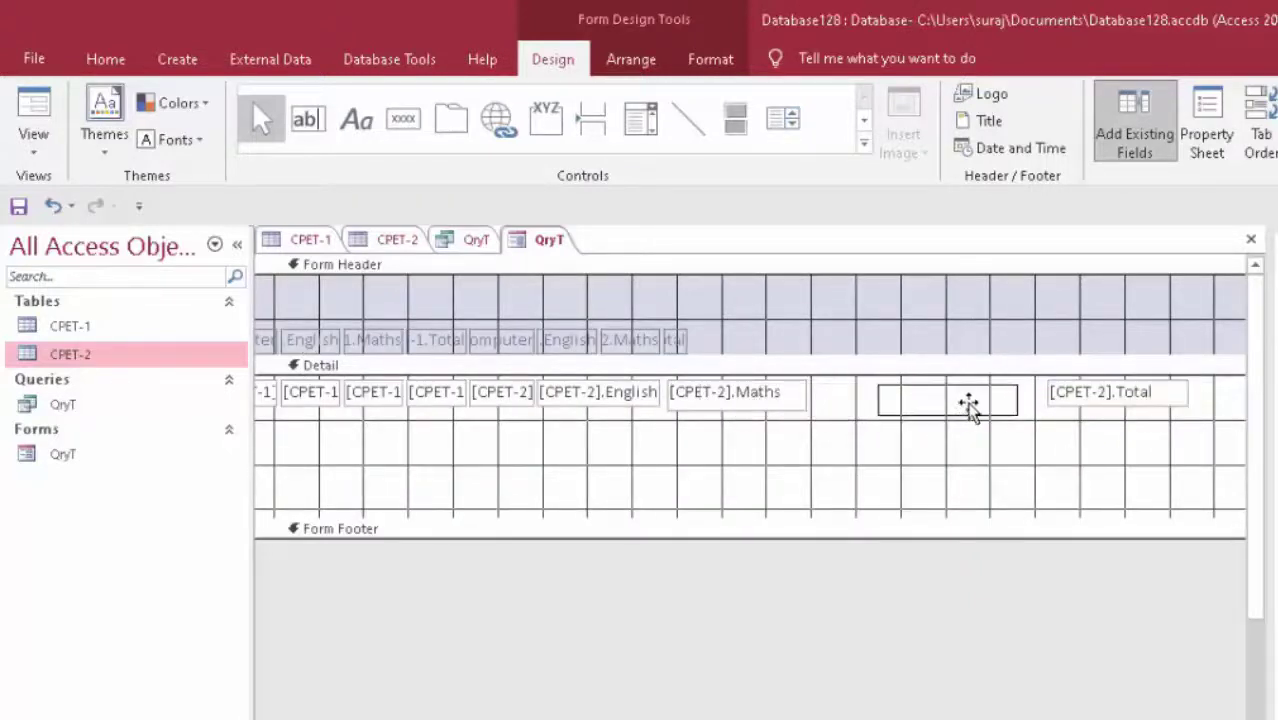
drag(985, 400, 990, 405)
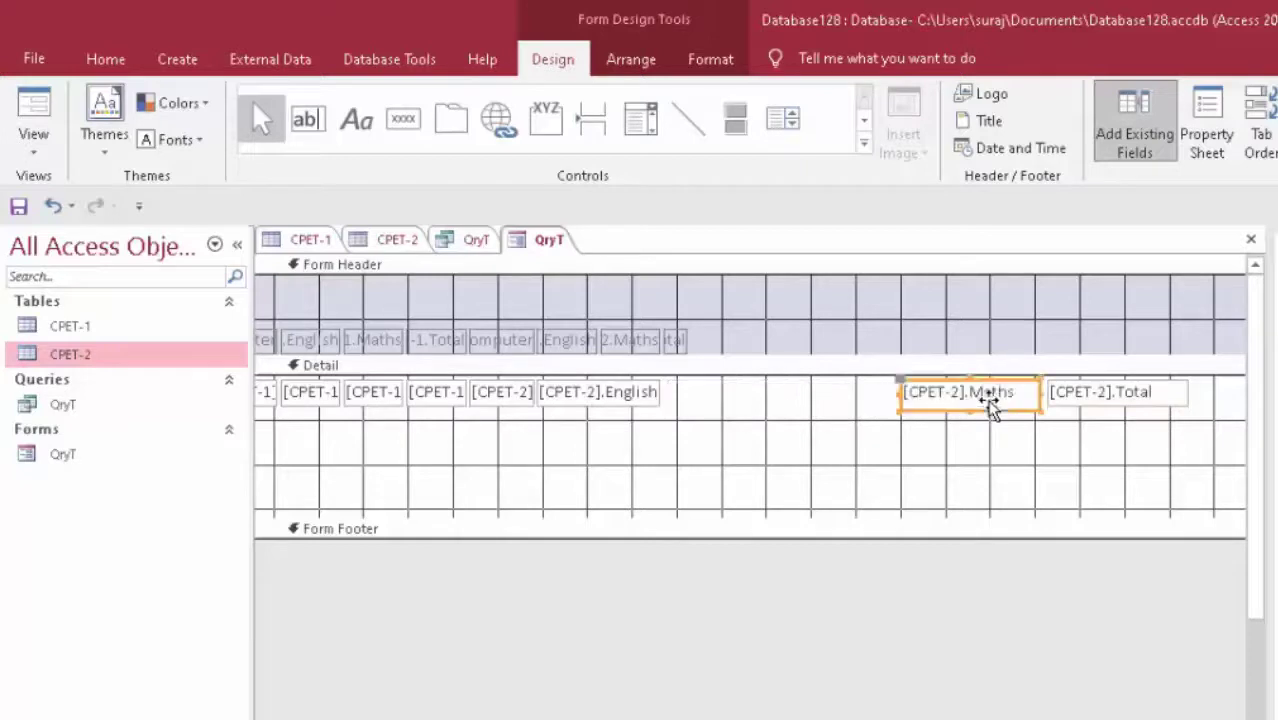
drag(645, 413, 867, 401)
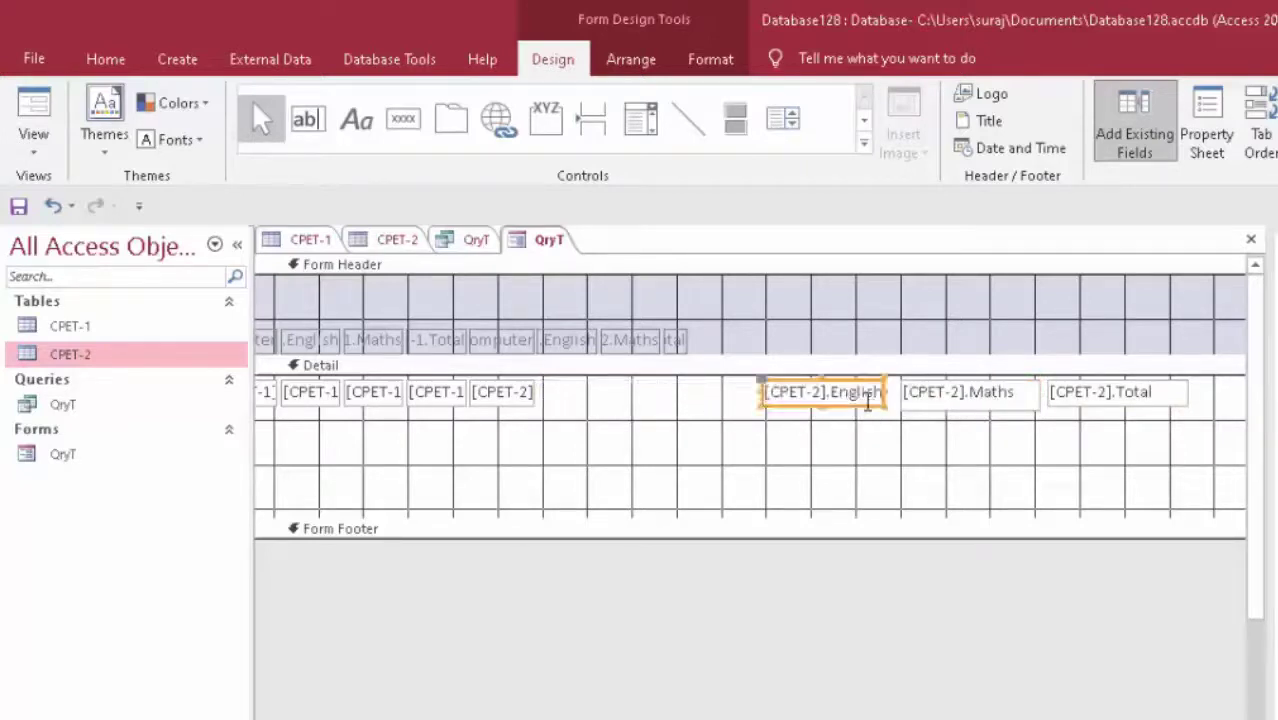
drag(757, 392, 752, 393)
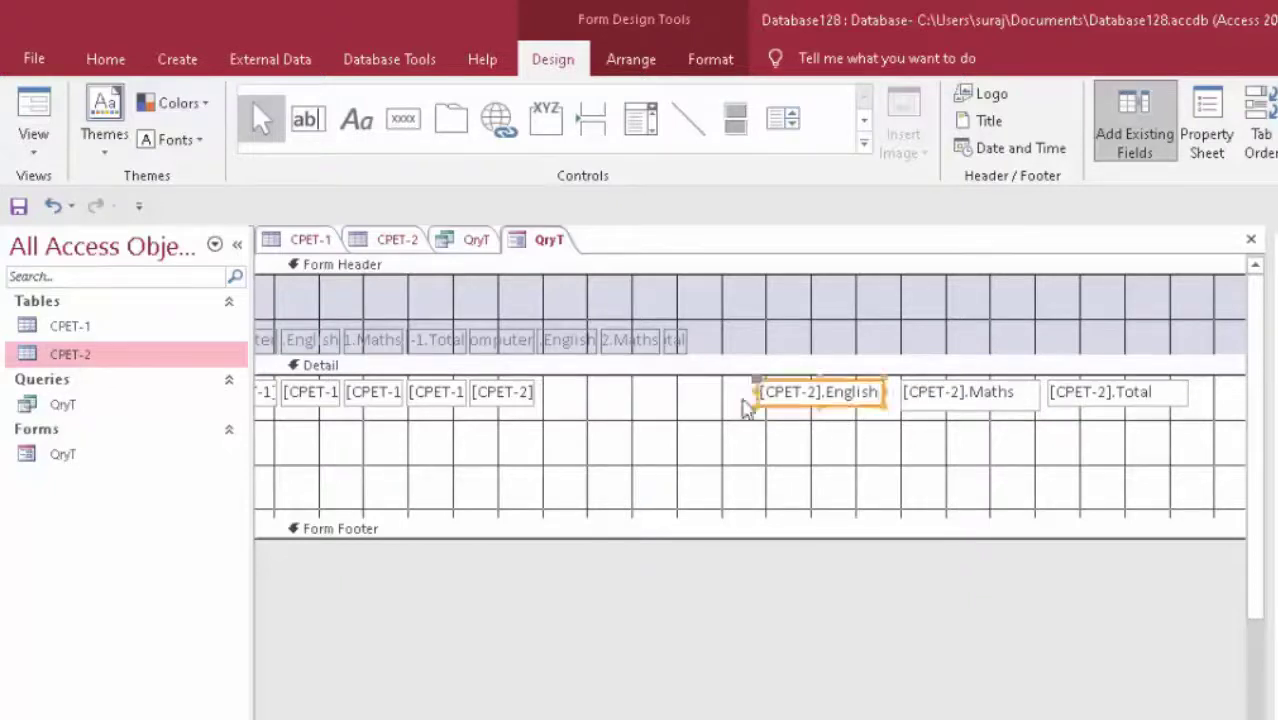
mouse_move(520, 415)
mouse_down()
mouse_move(735, 405)
mouse_move(622, 392)
mouse_up()
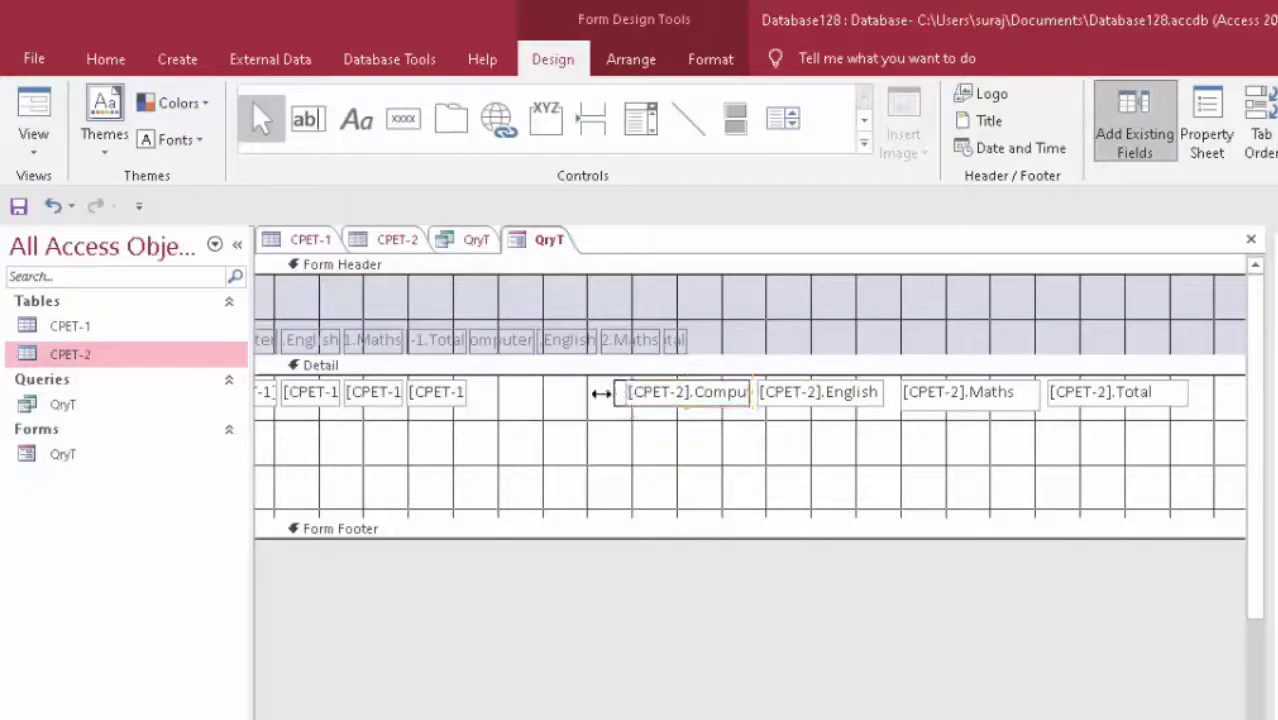
drag(620, 390, 598, 395)
click(280, 402)
drag(278, 405, 252, 403)
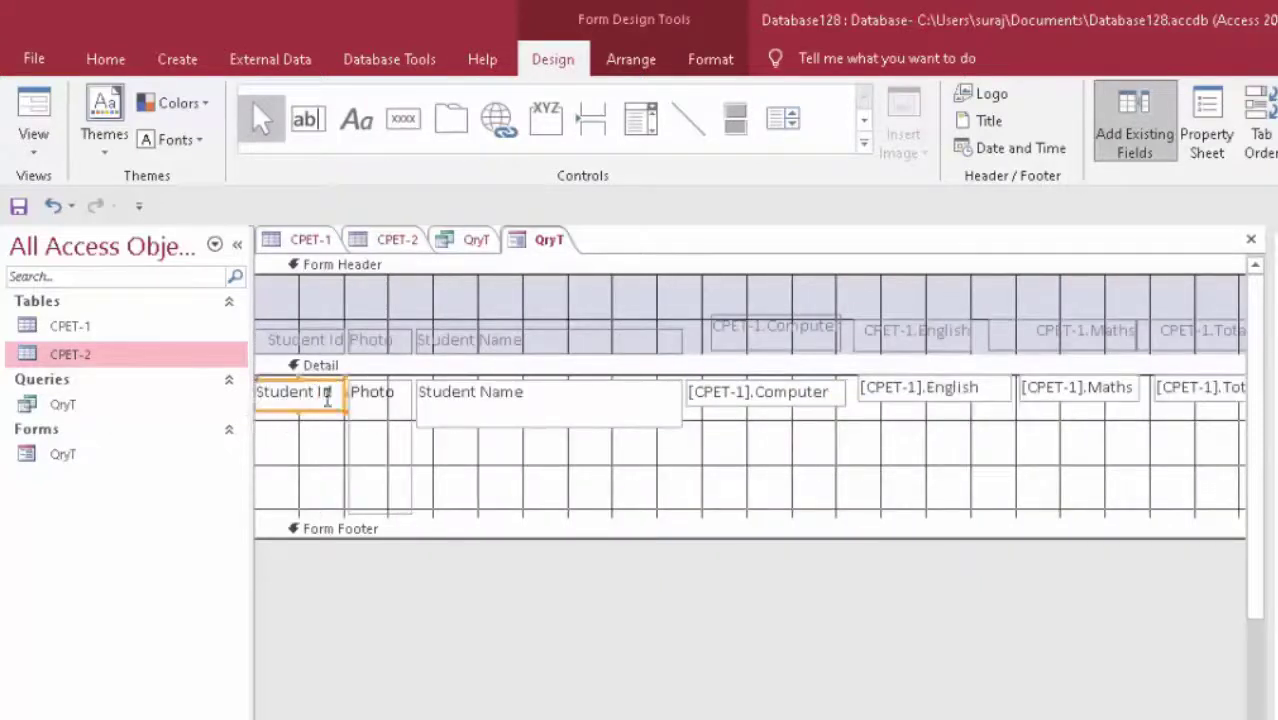
click(40, 116)
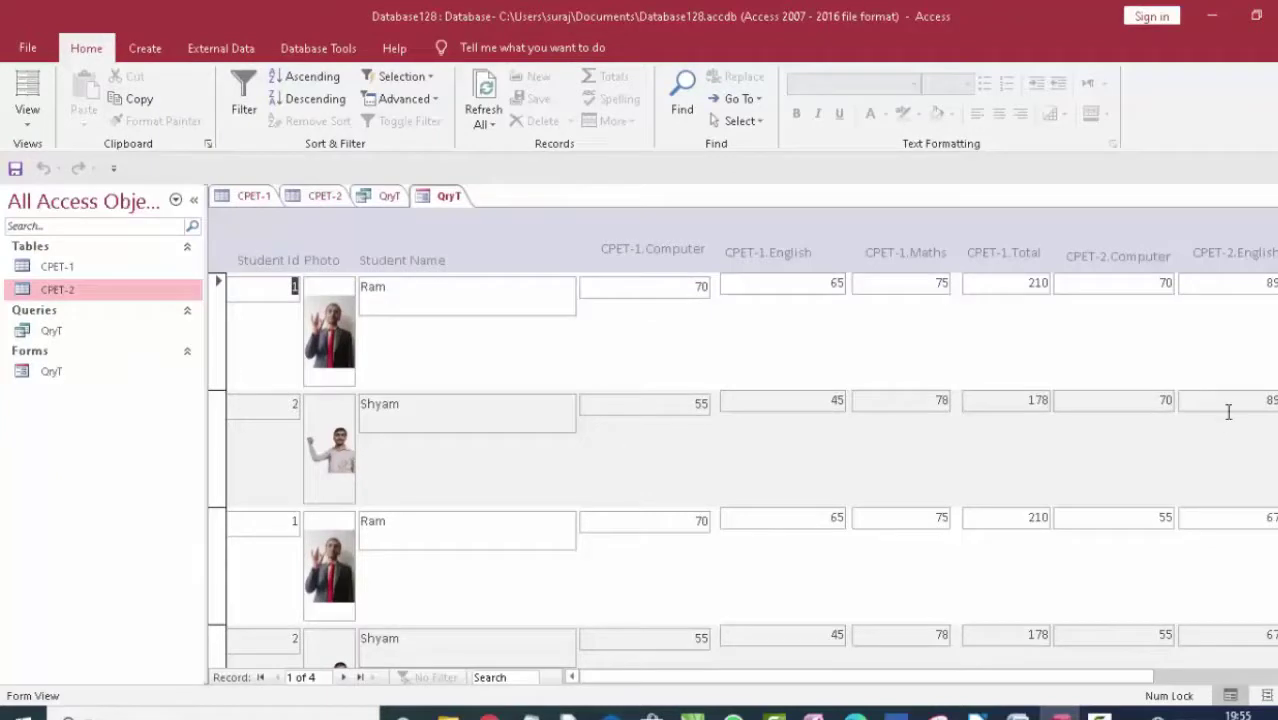
Return the QryT form to Design View from the View dropdown.
mouse_move(1008, 677)
mouse_down()
mouse_move(1144, 677)
mouse_move(665, 675)
mouse_up()
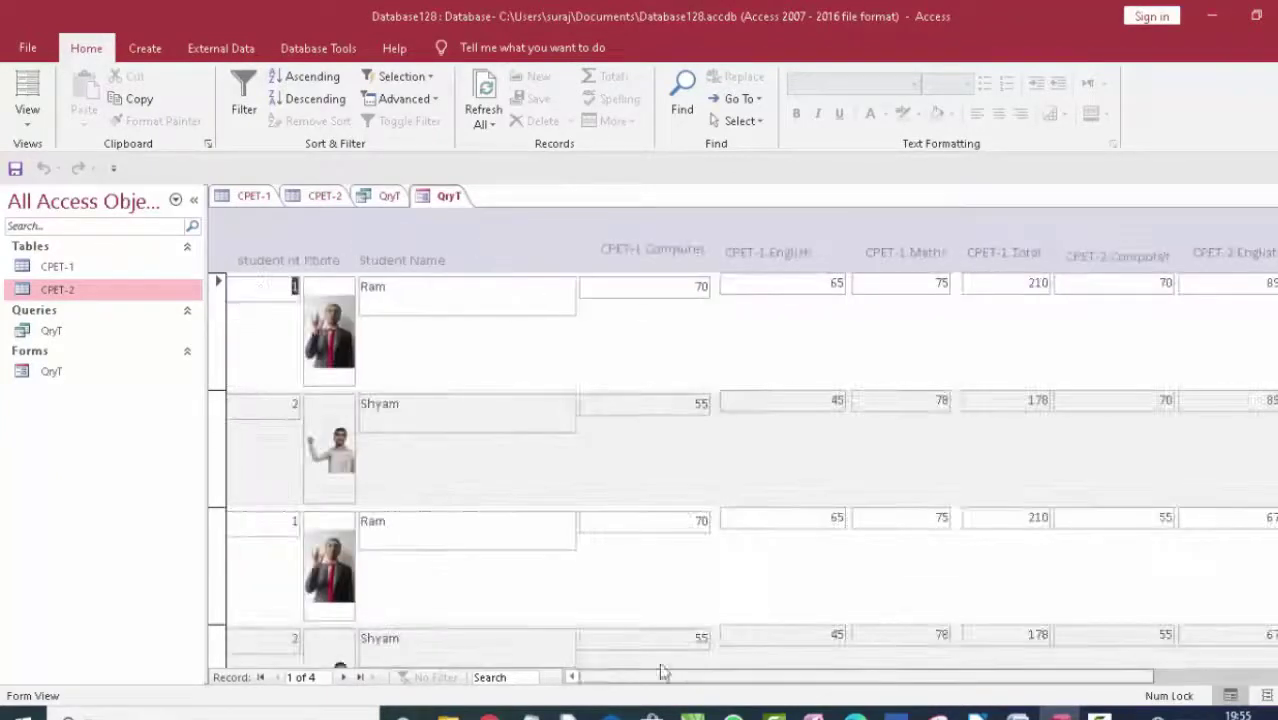
click(32, 122)
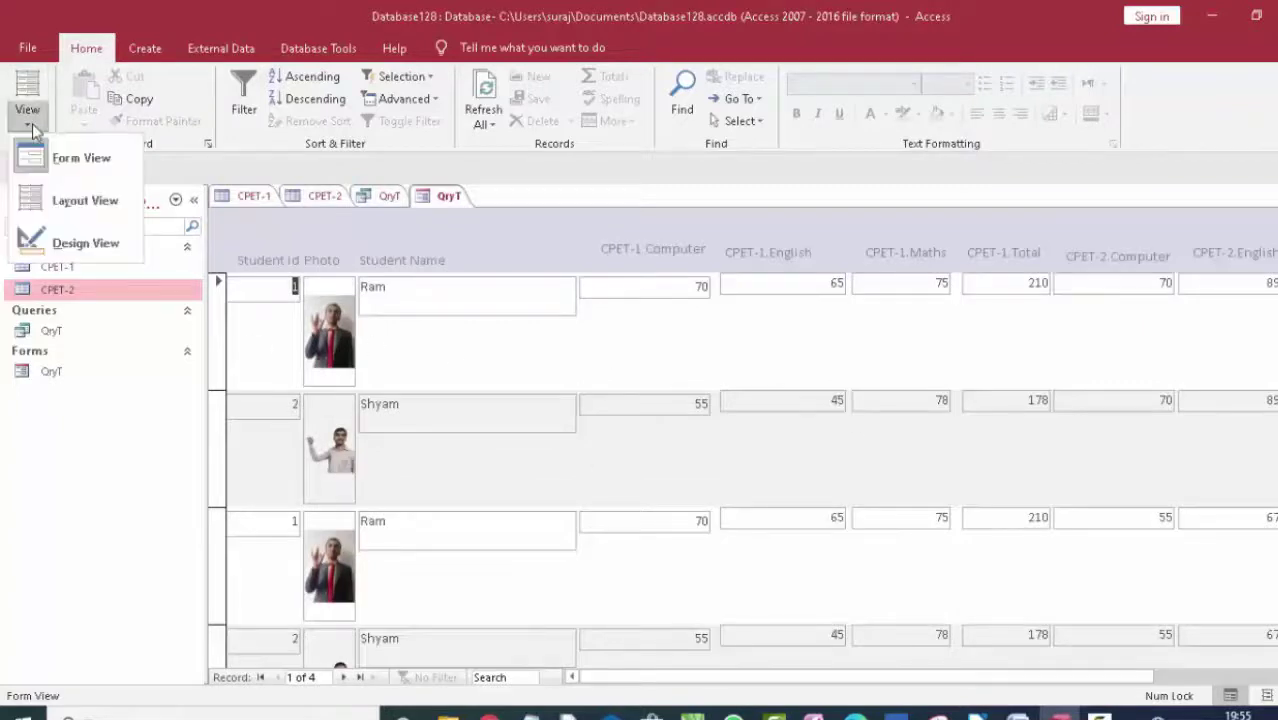
click(80, 242)
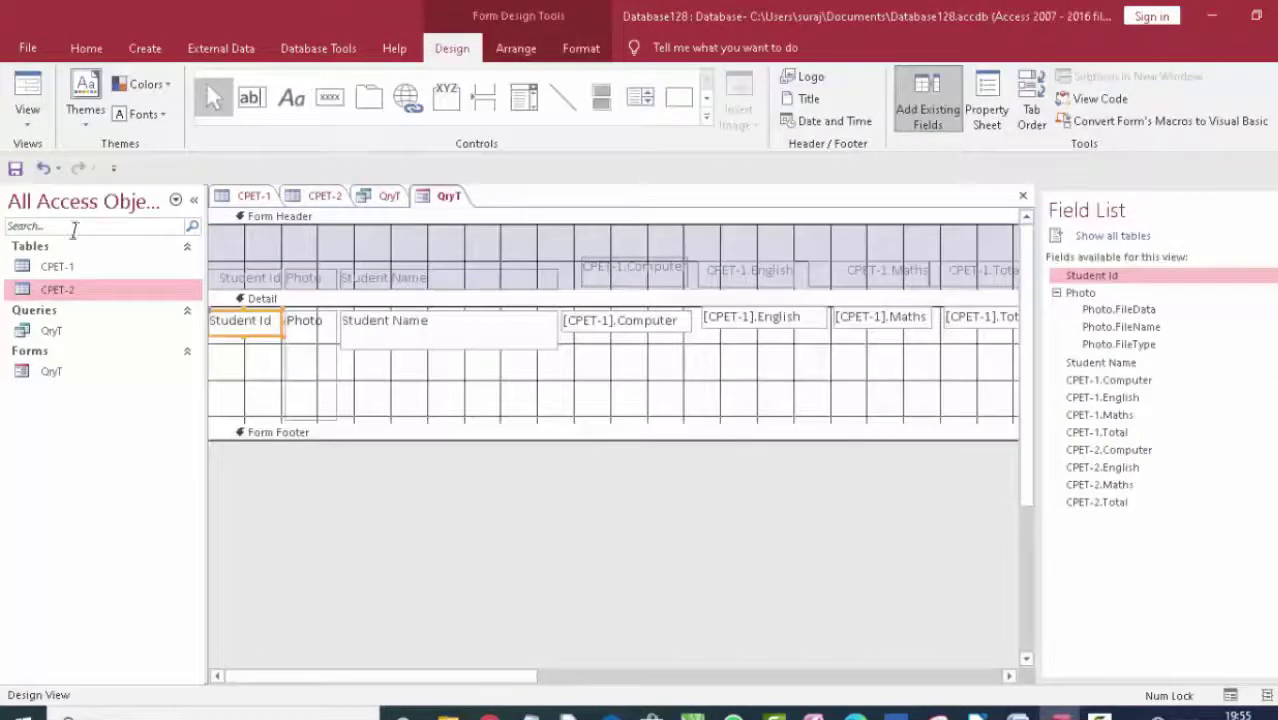
Give the Detail section a light orange background.
click(324, 403)
click(444, 399)
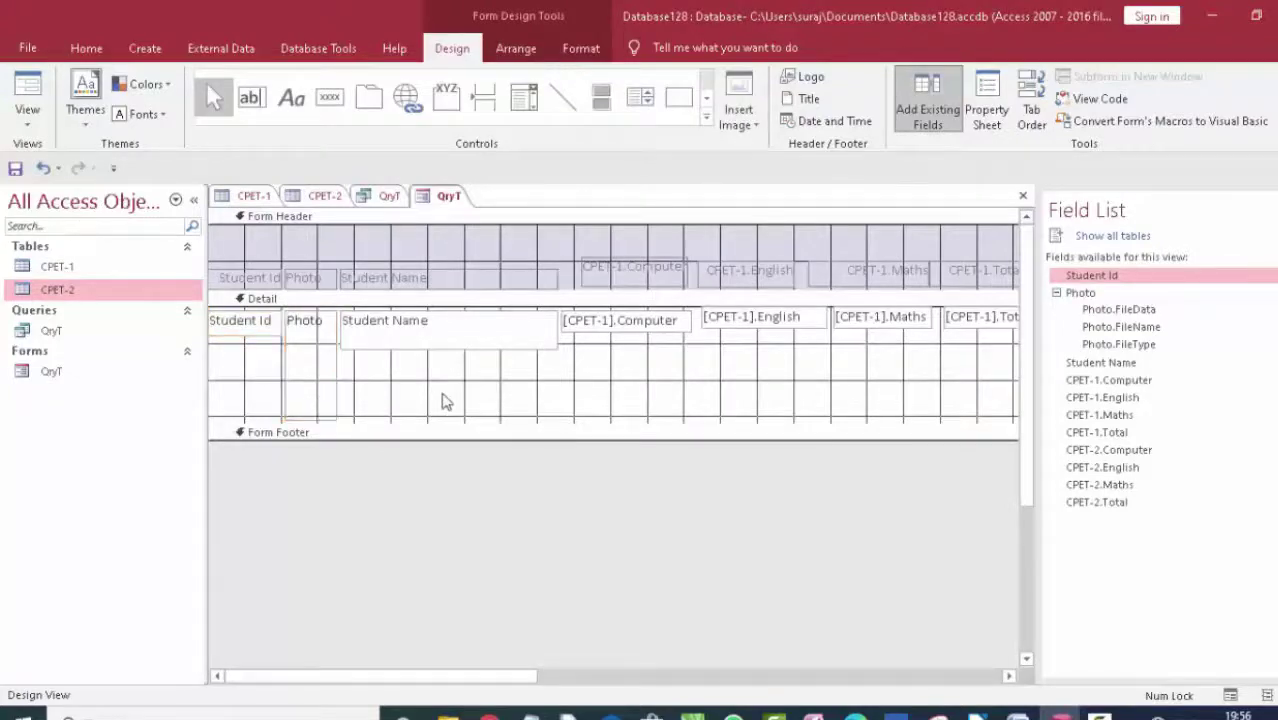
click(86, 48)
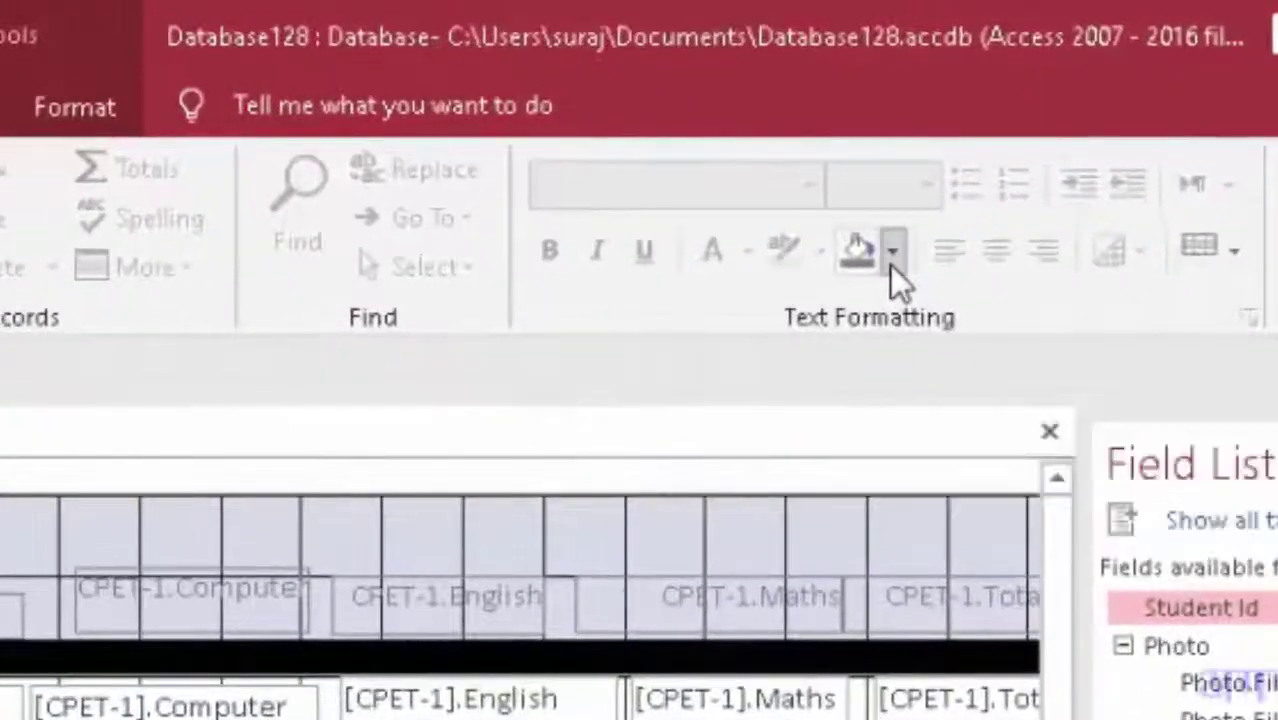
click(892, 256)
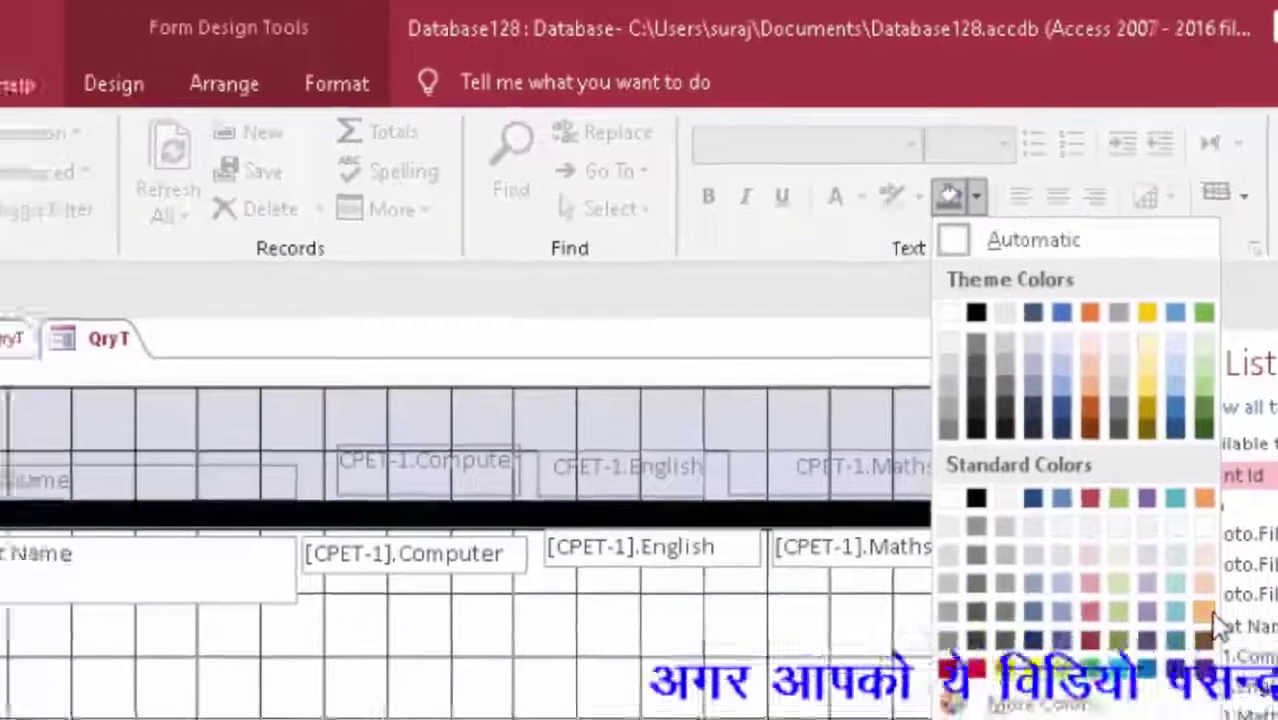
click(1201, 606)
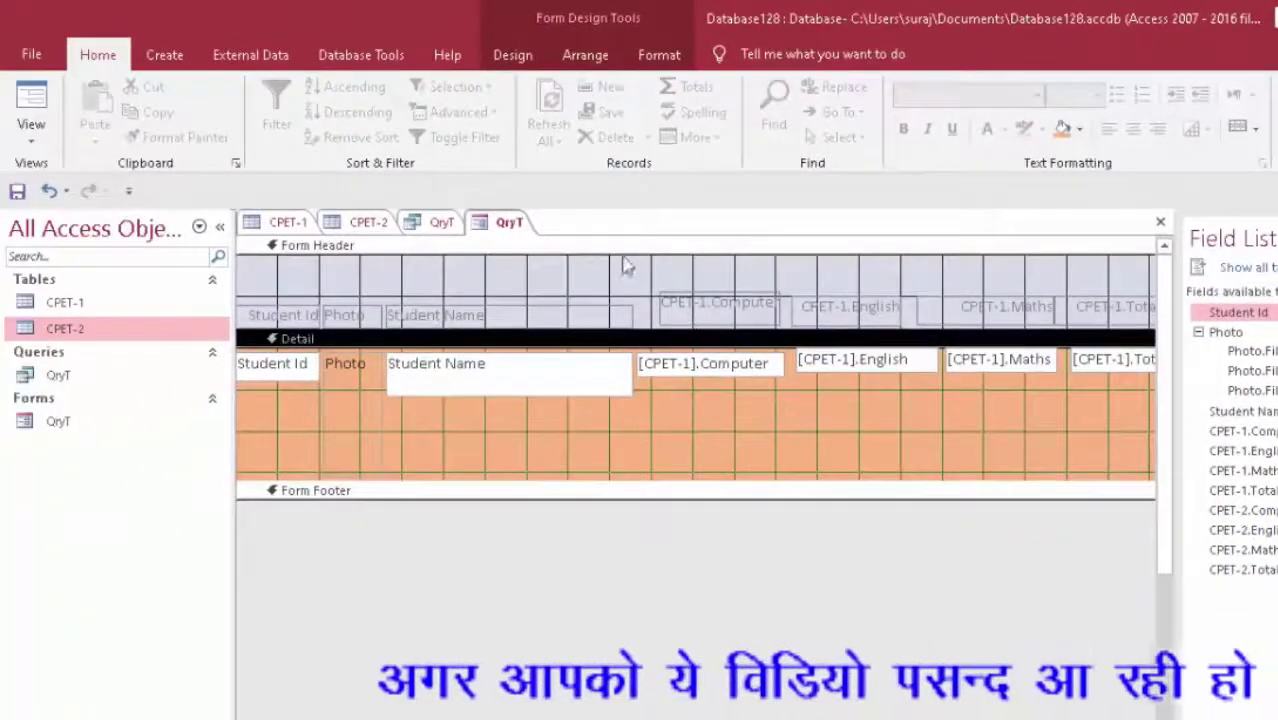
Give the Form Header section a green background.
click(615, 266)
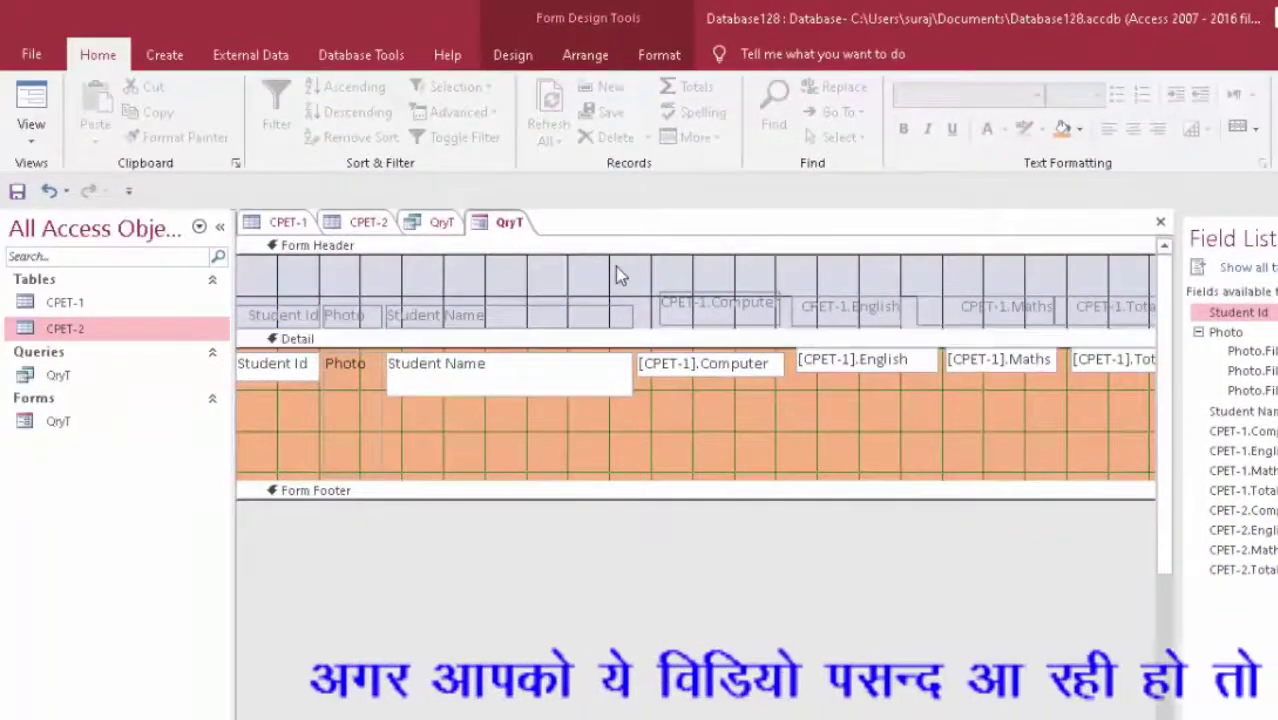
click(1080, 128)
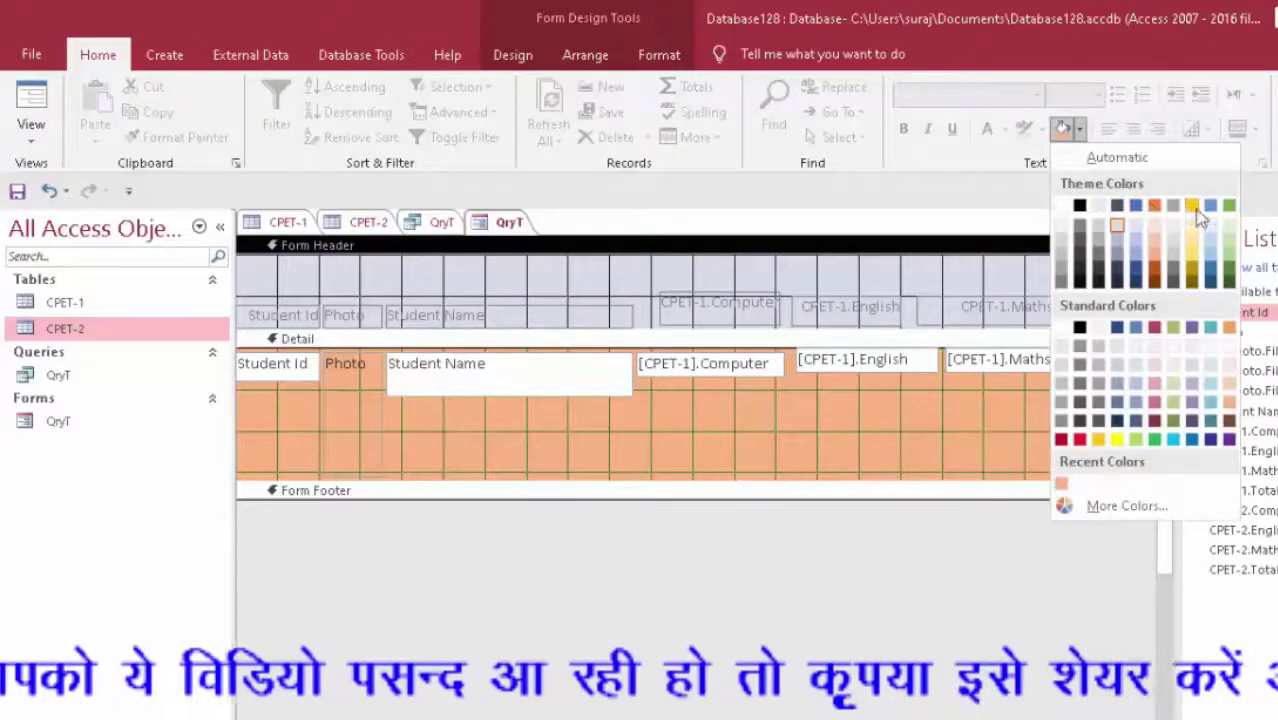
click(1229, 205)
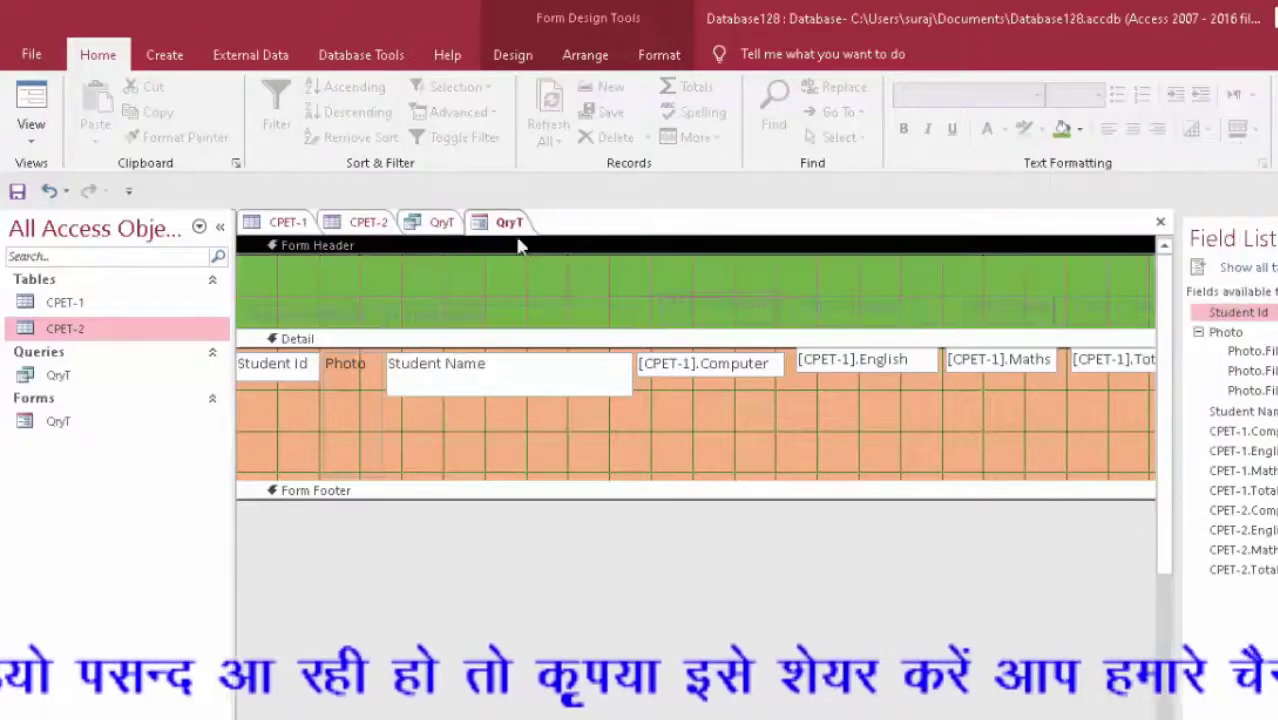
Make every header label and field box bold black text, then show Form View.
drag(1090, 470, 163, 215)
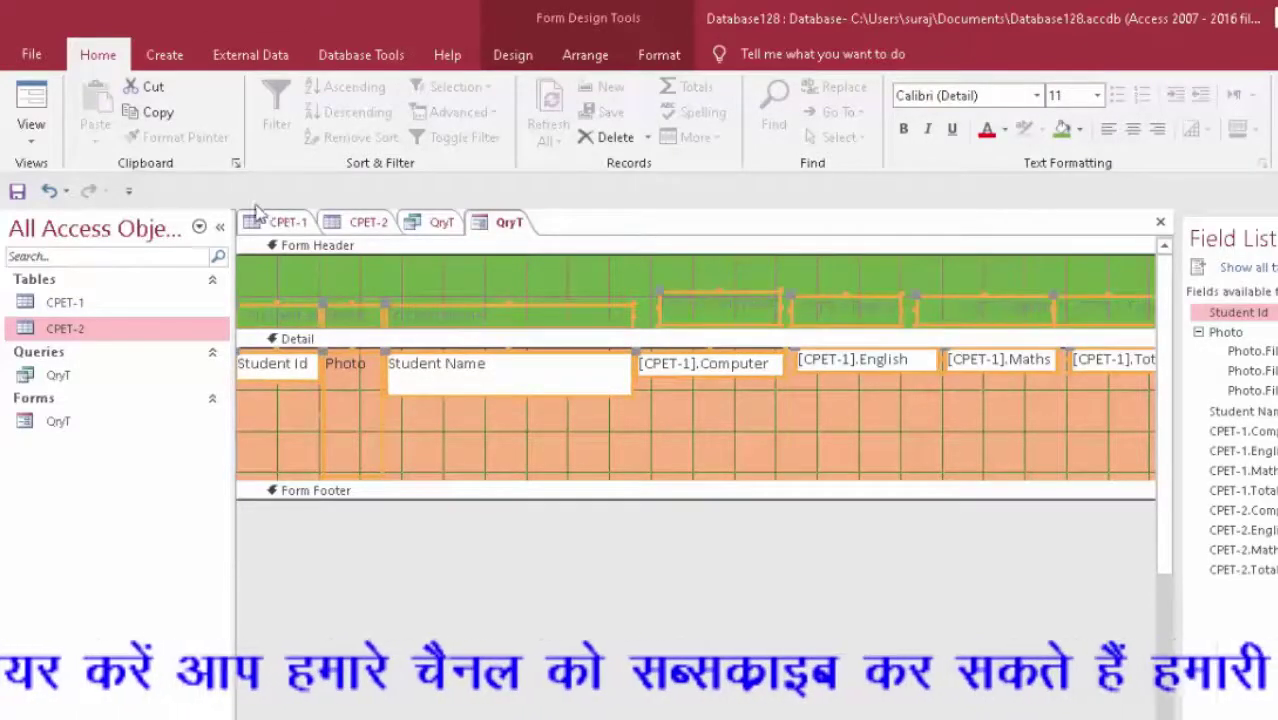
click(1006, 133)
click(1005, 206)
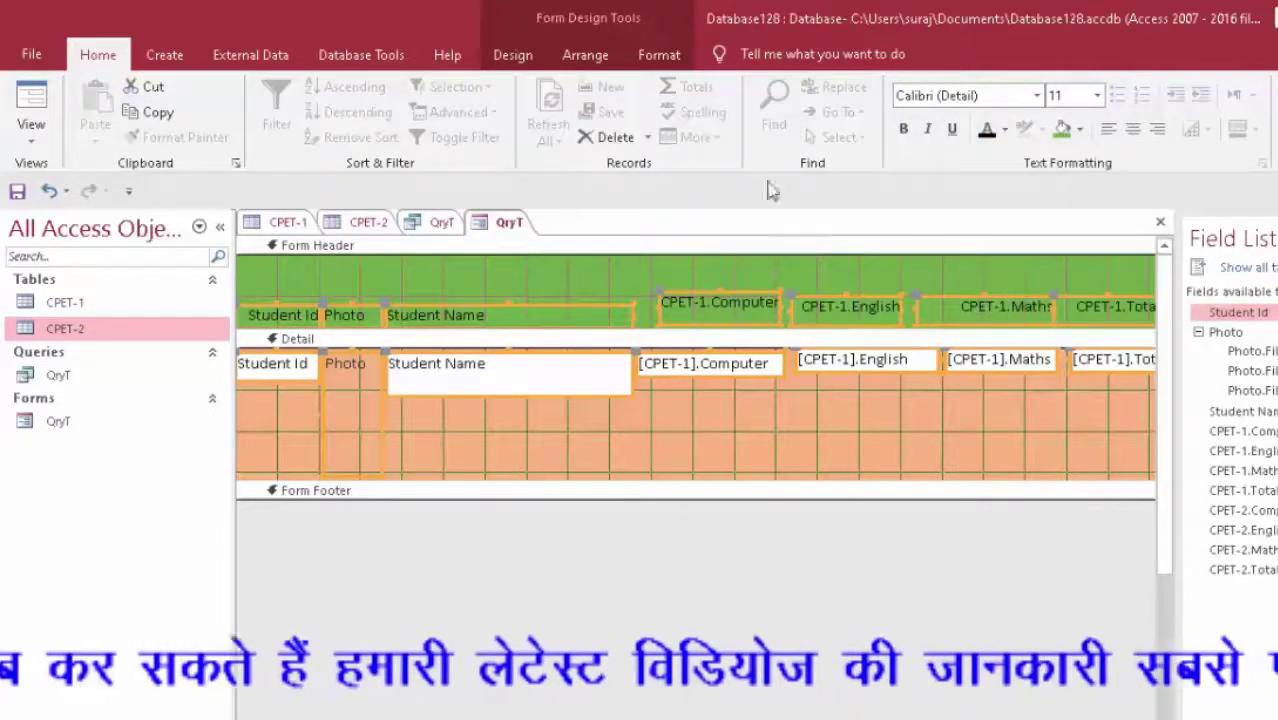
click(903, 129)
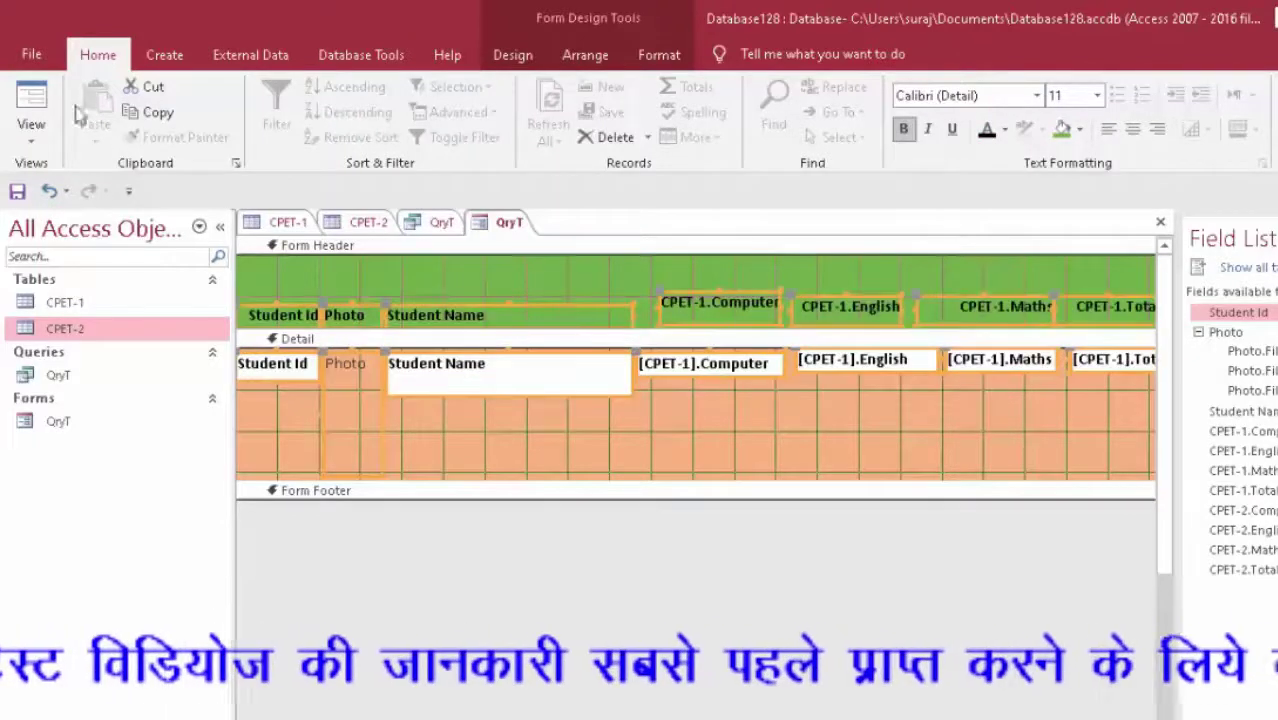
click(33, 97)
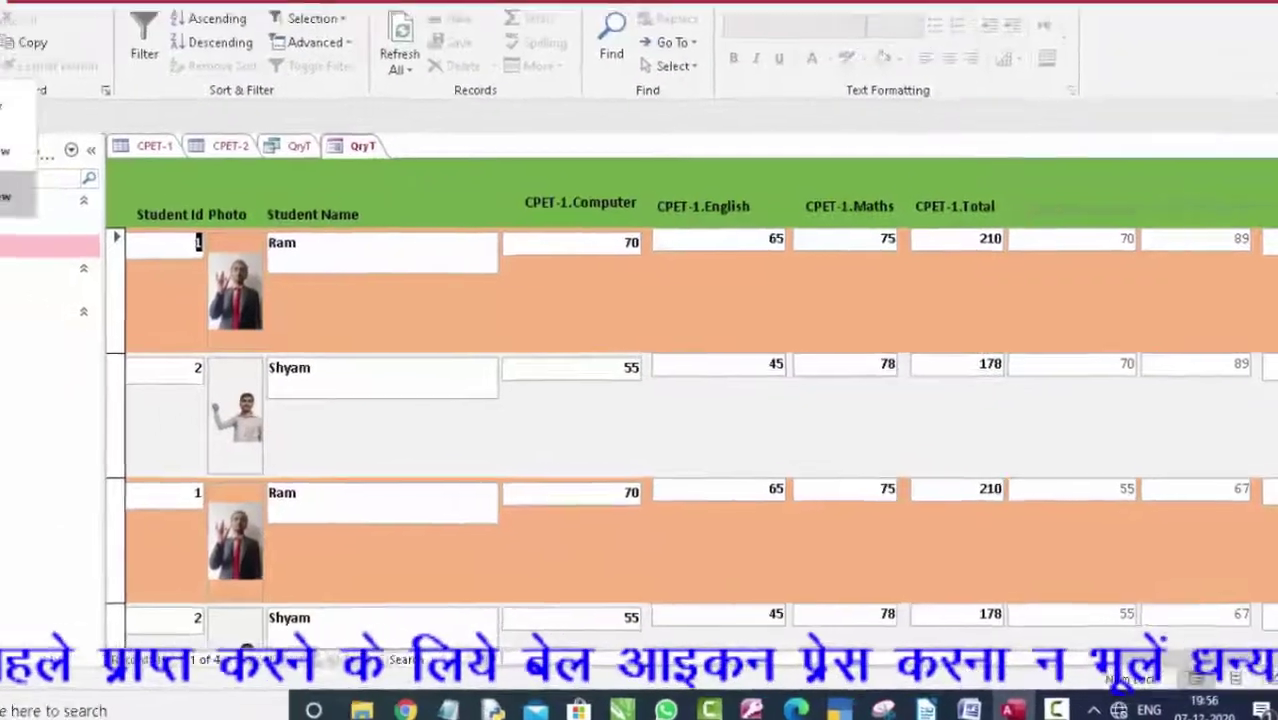
Turn off bold on the selected form text and display the records again.
click(27, 97)
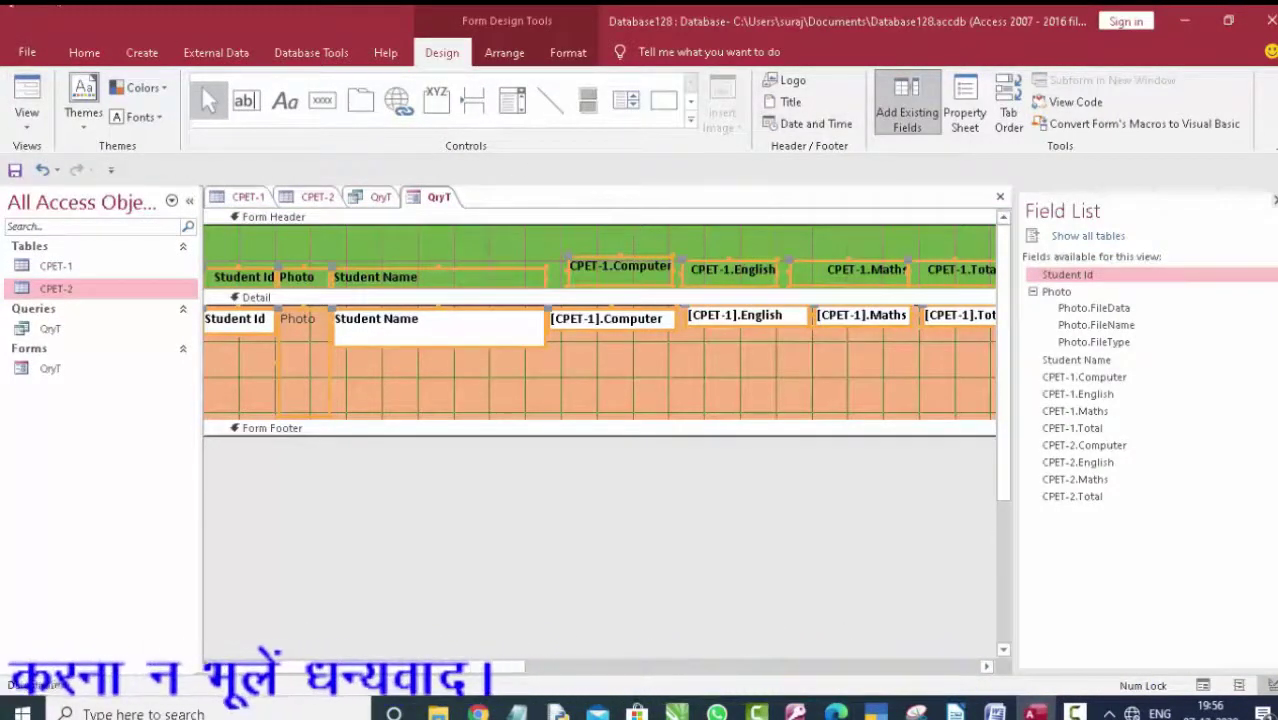
click(84, 52)
click(779, 116)
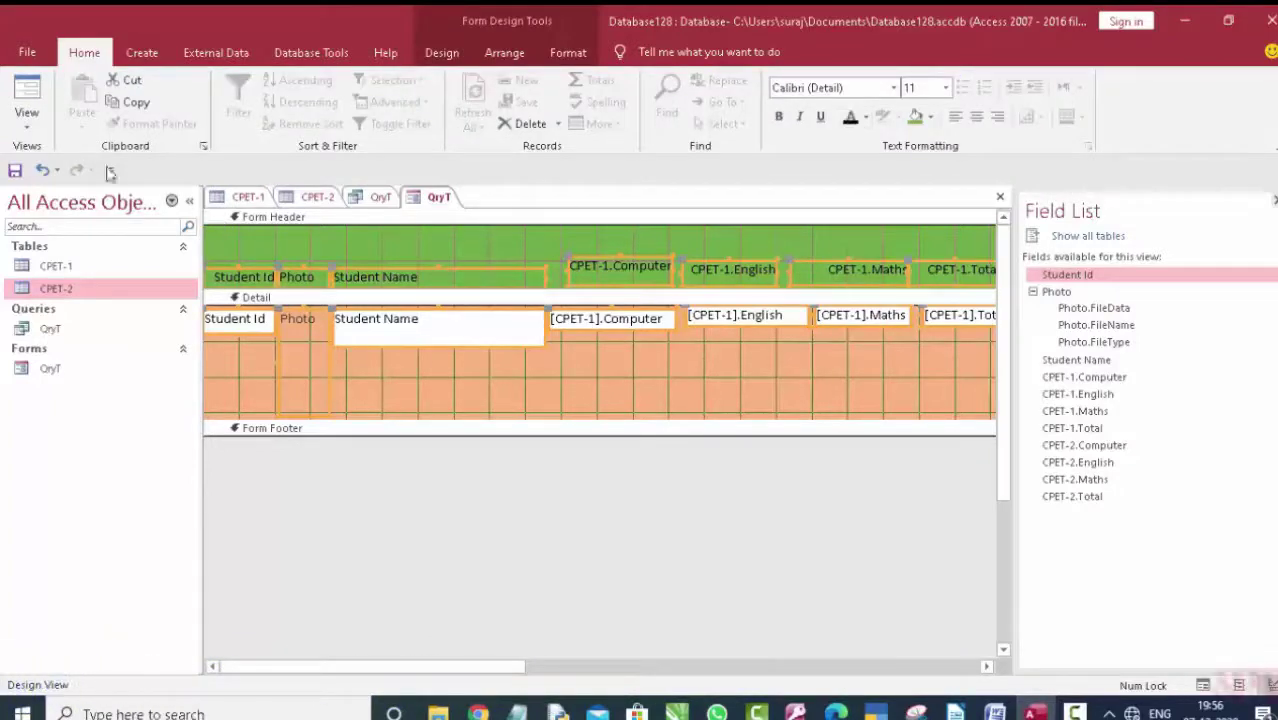
click(27, 92)
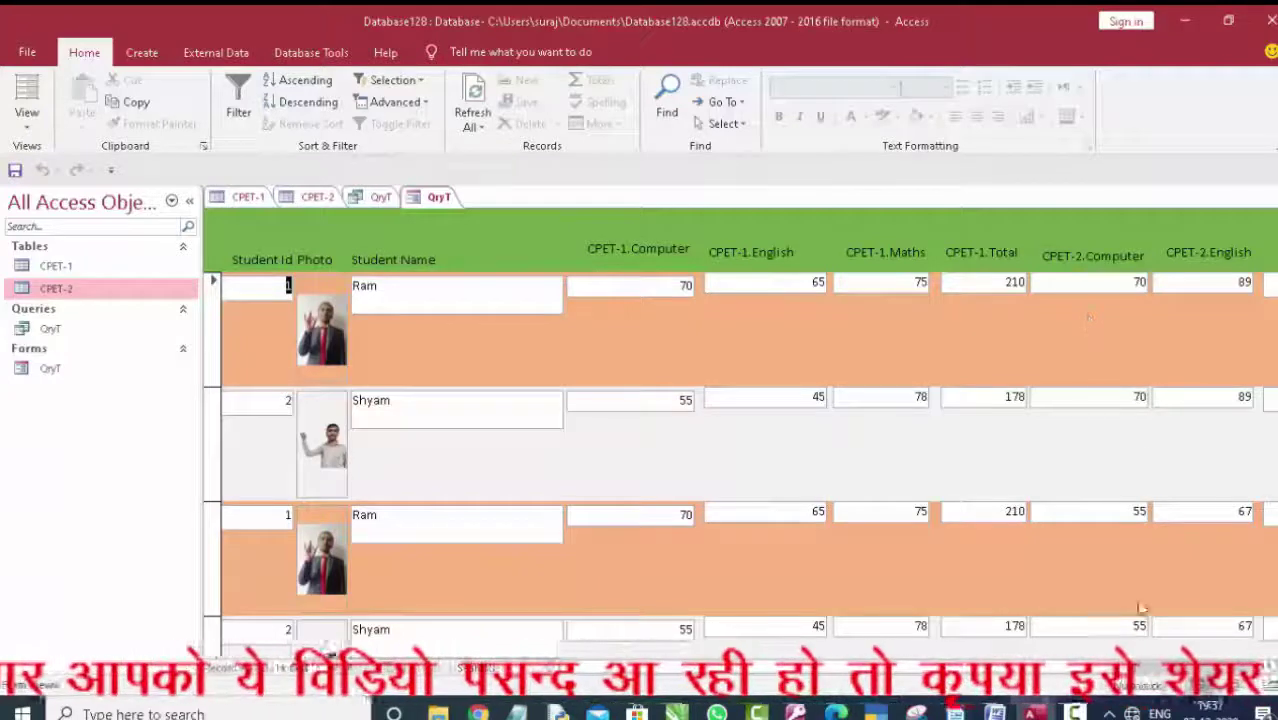
scroll(749, 430, right, 5)
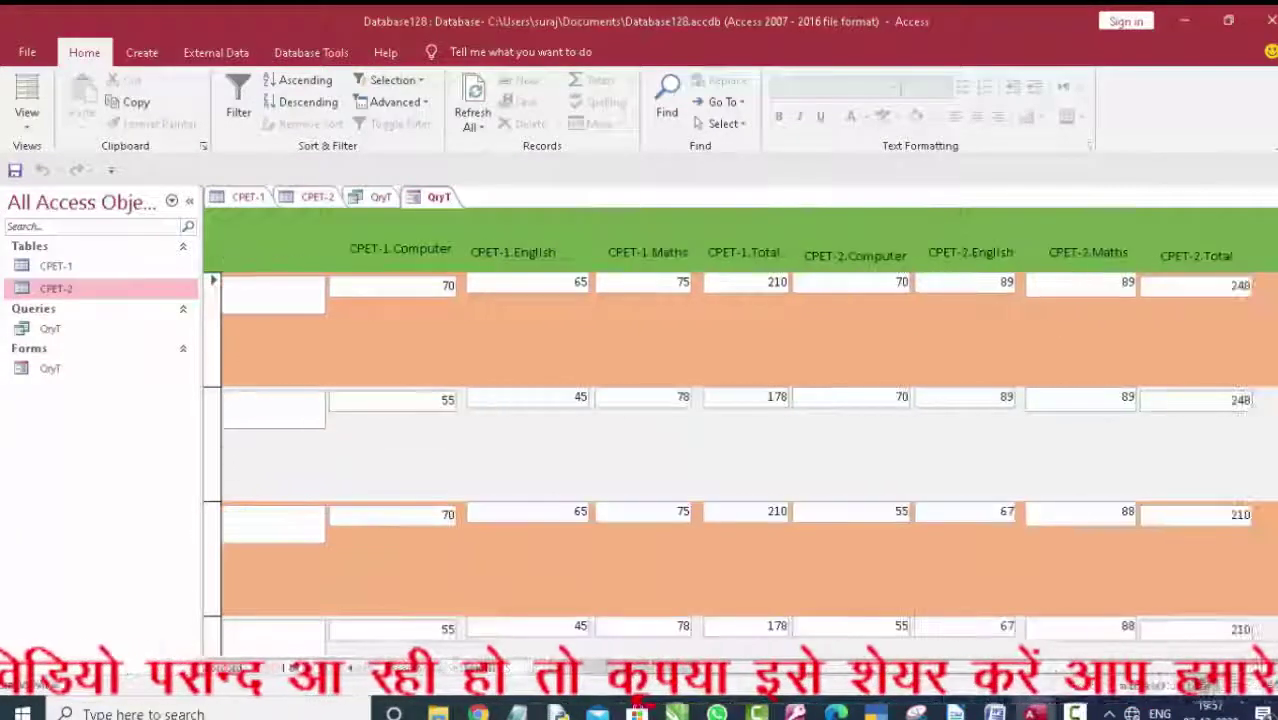
scroll(1160, 530, down, 2)
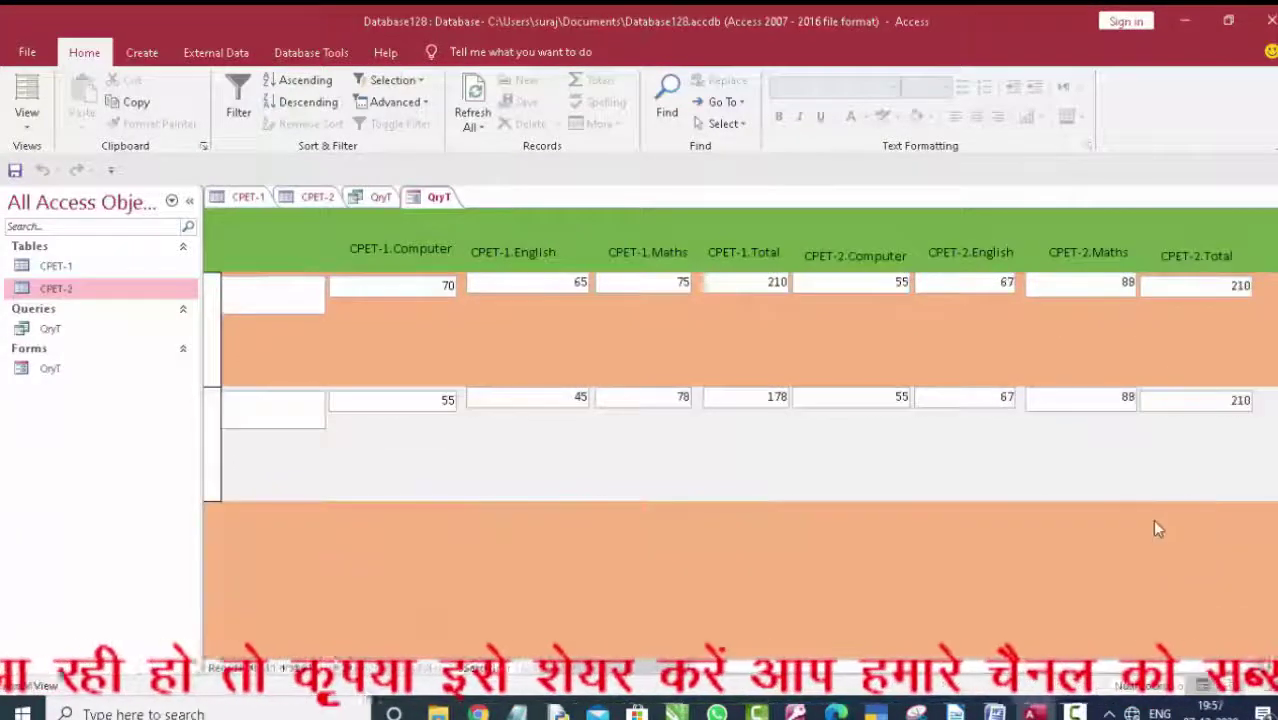
scroll(1152, 519, up, 2)
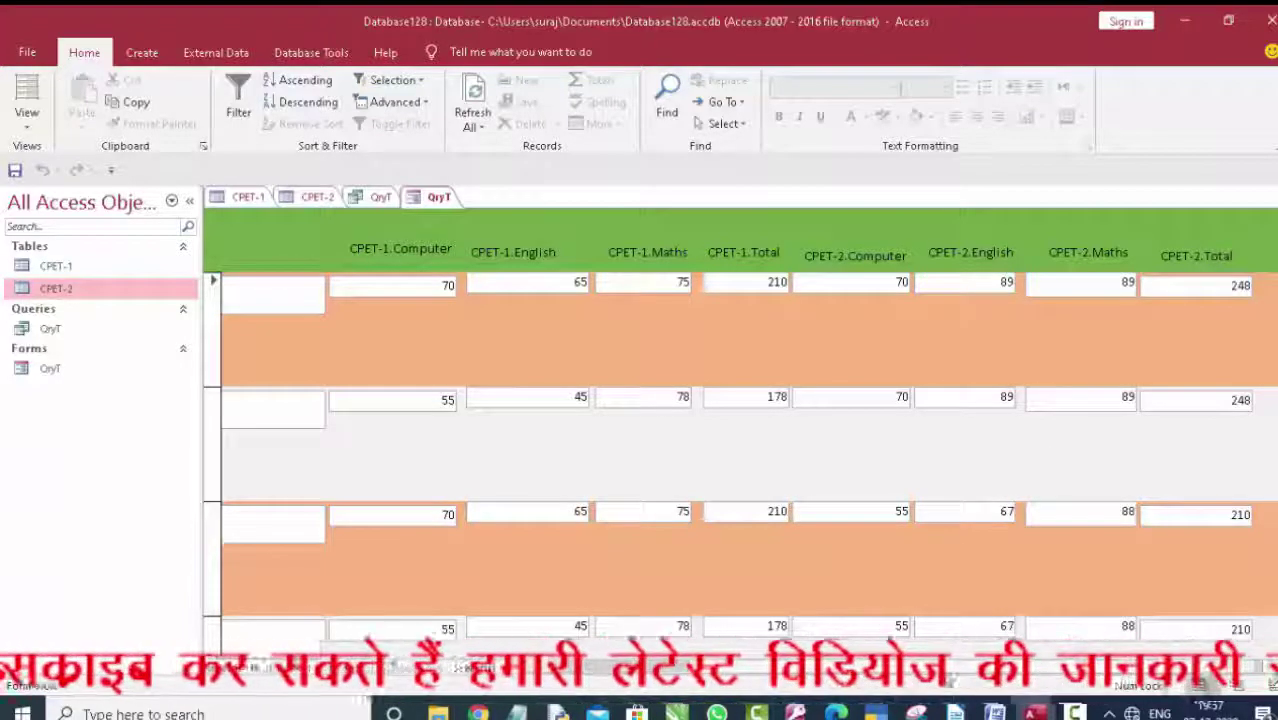
drag(946, 680, 755, 695)
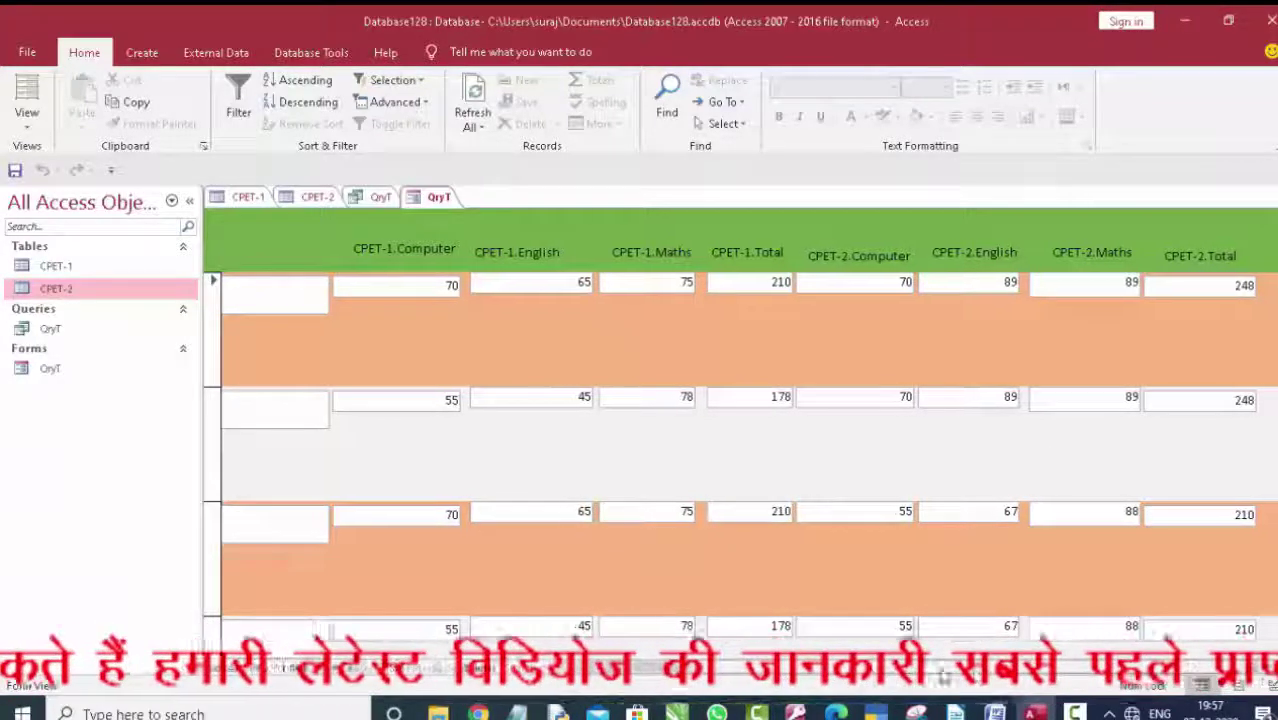